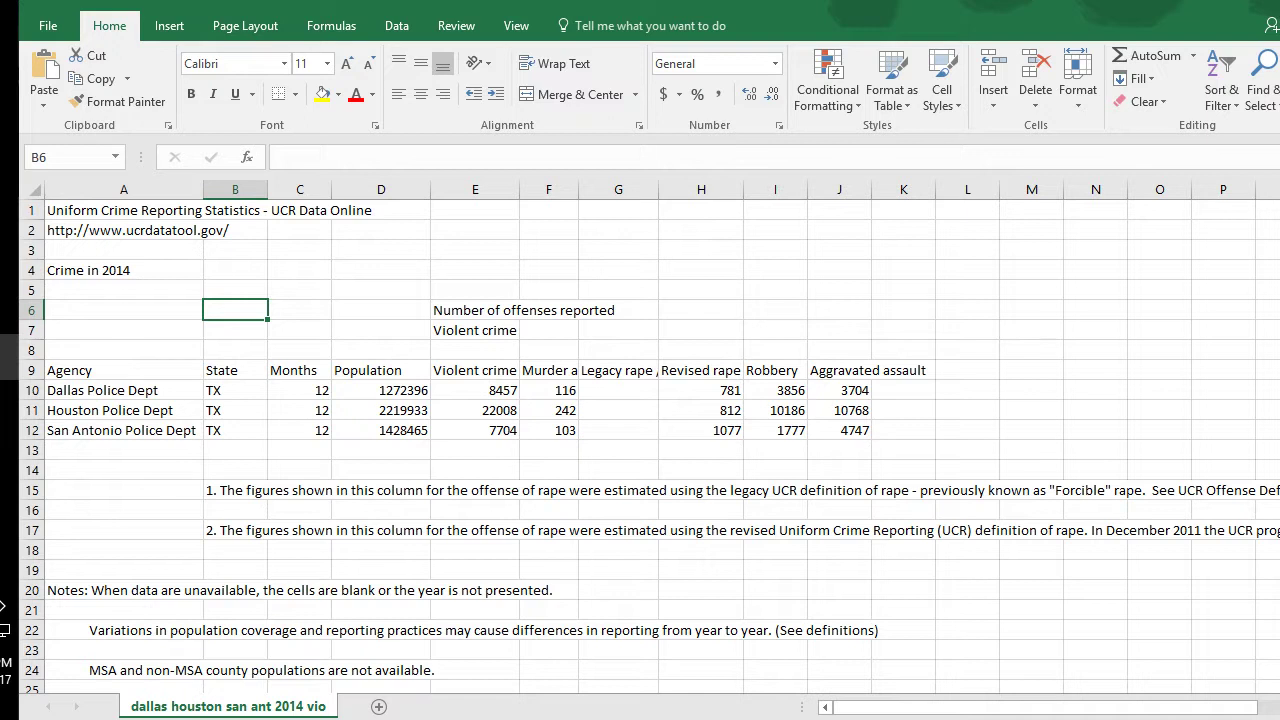
- Delete the entire State column, then undo that deletion
left_click(475, 370)
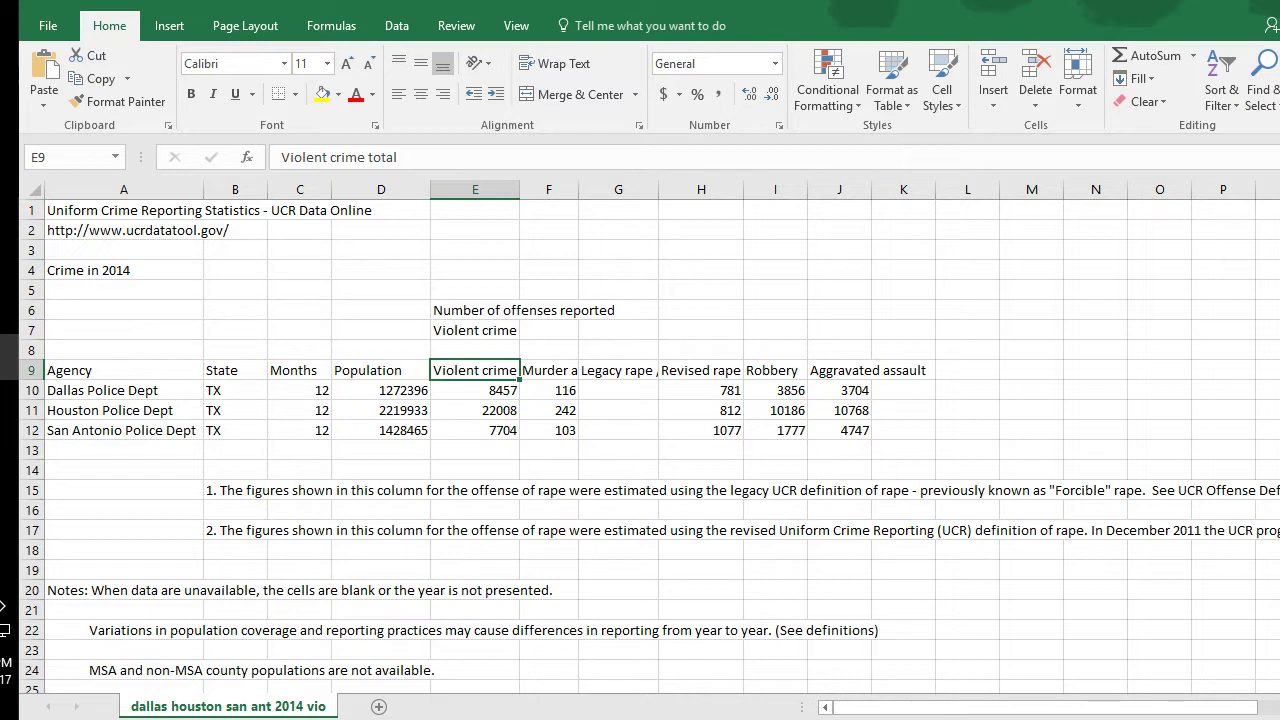
left_click(381, 370)
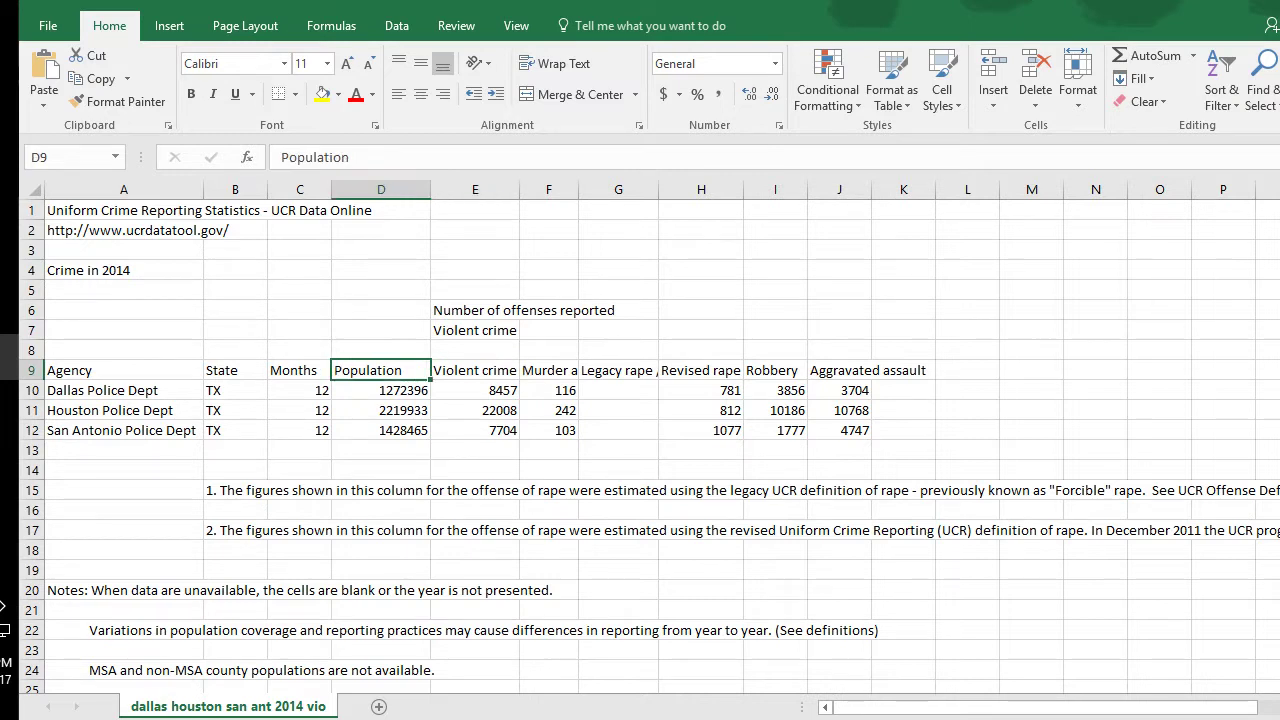
left_click(235, 370)
left_click(299, 370)
left_click(235, 370)
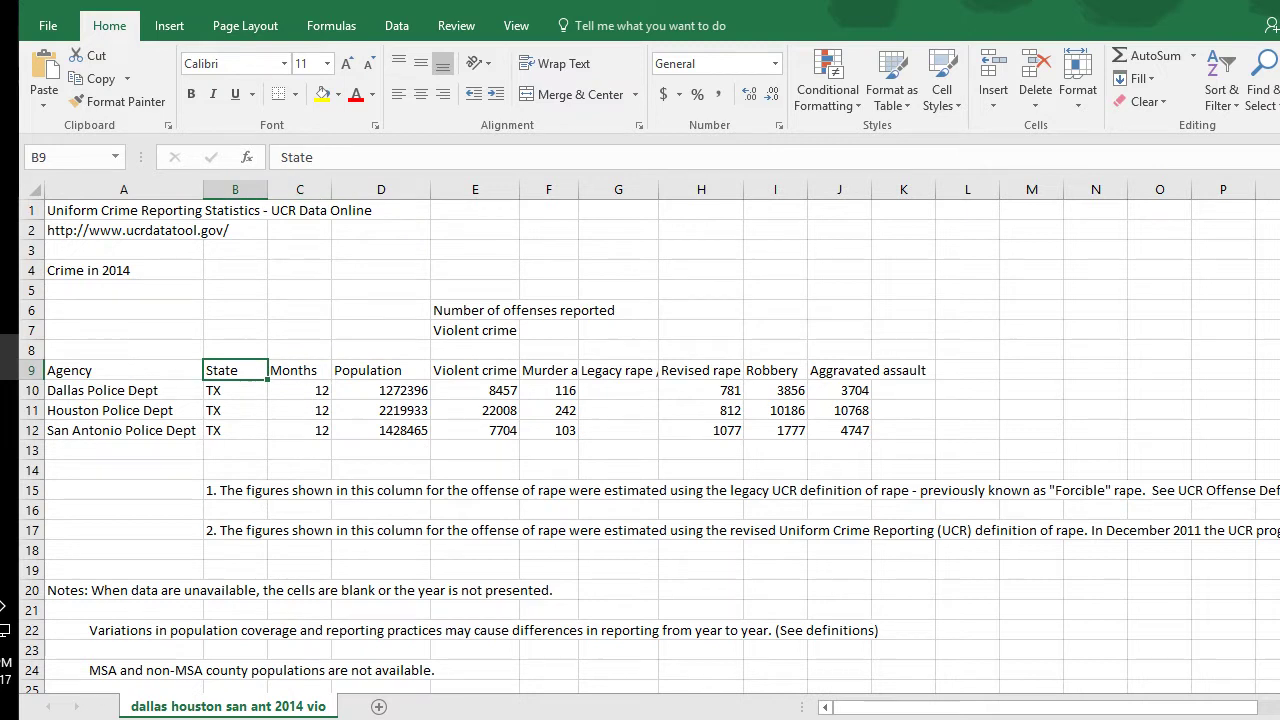
right_click(238, 370)
left_click(295, 503)
left_click(232, 524)
left_click(252, 559)
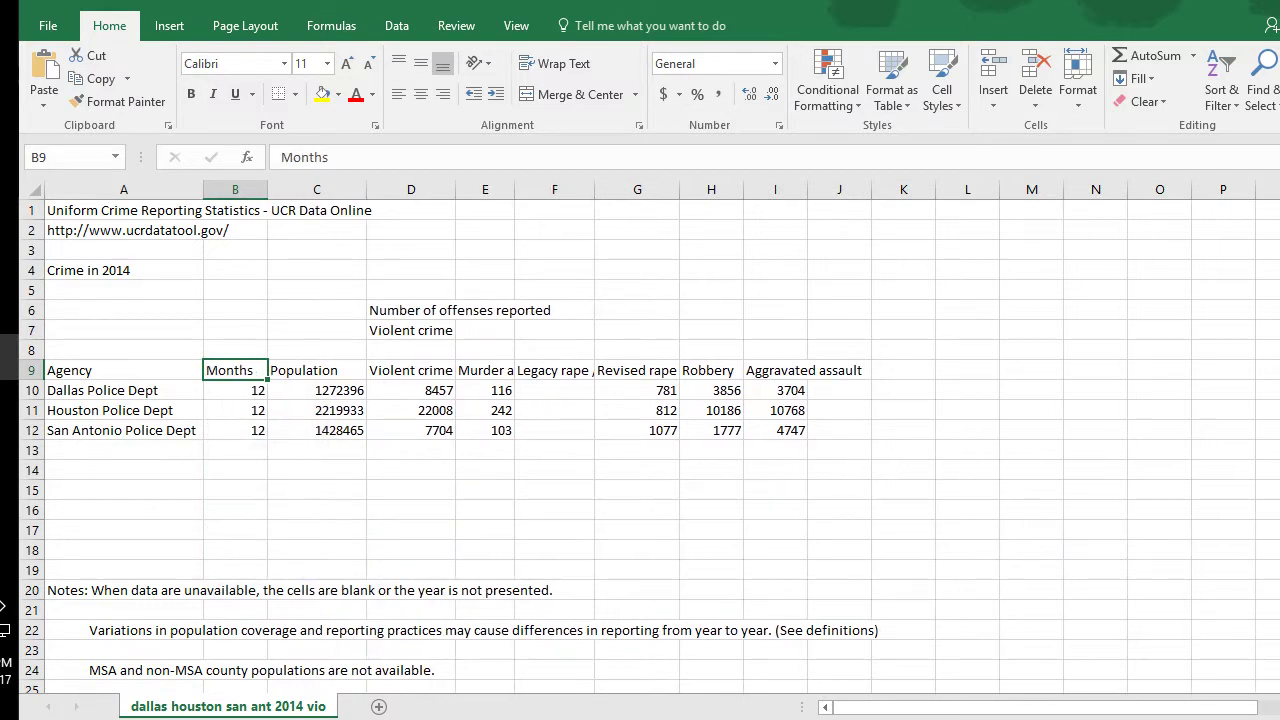
key("ctrl+z")
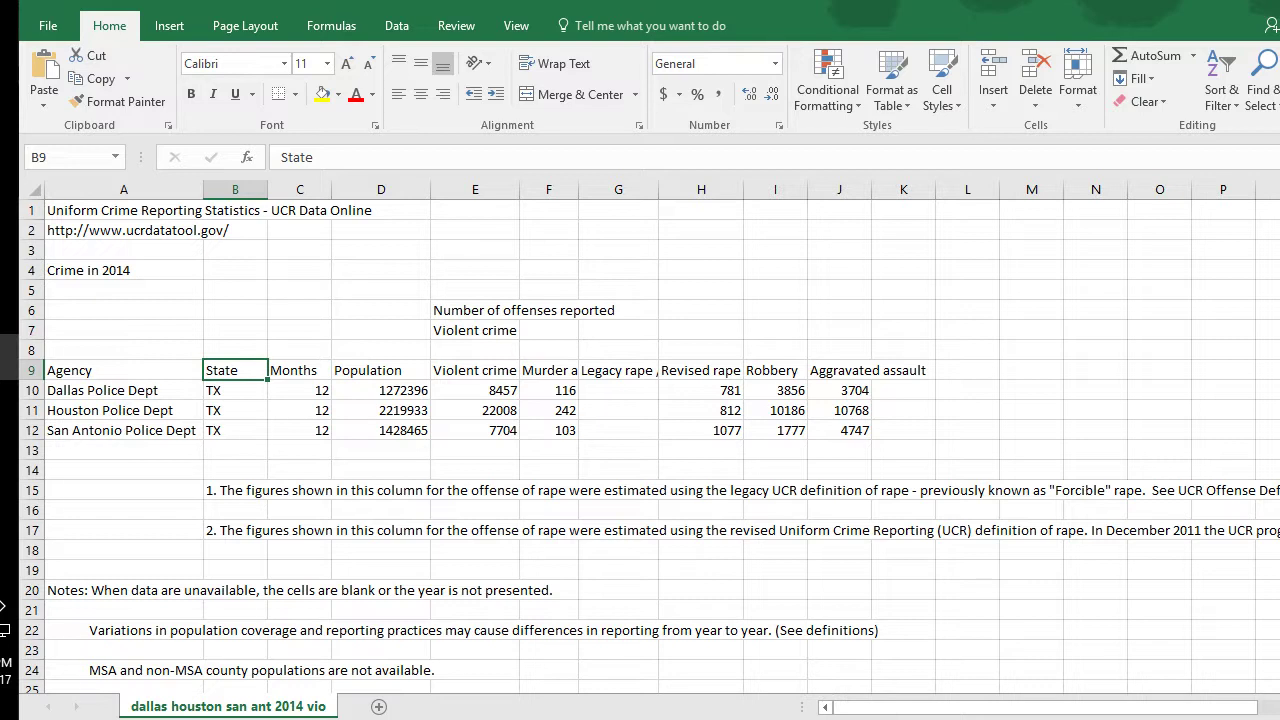
- Delete the State column again as an entire column with Ctrl+minus
right_click(230, 370)
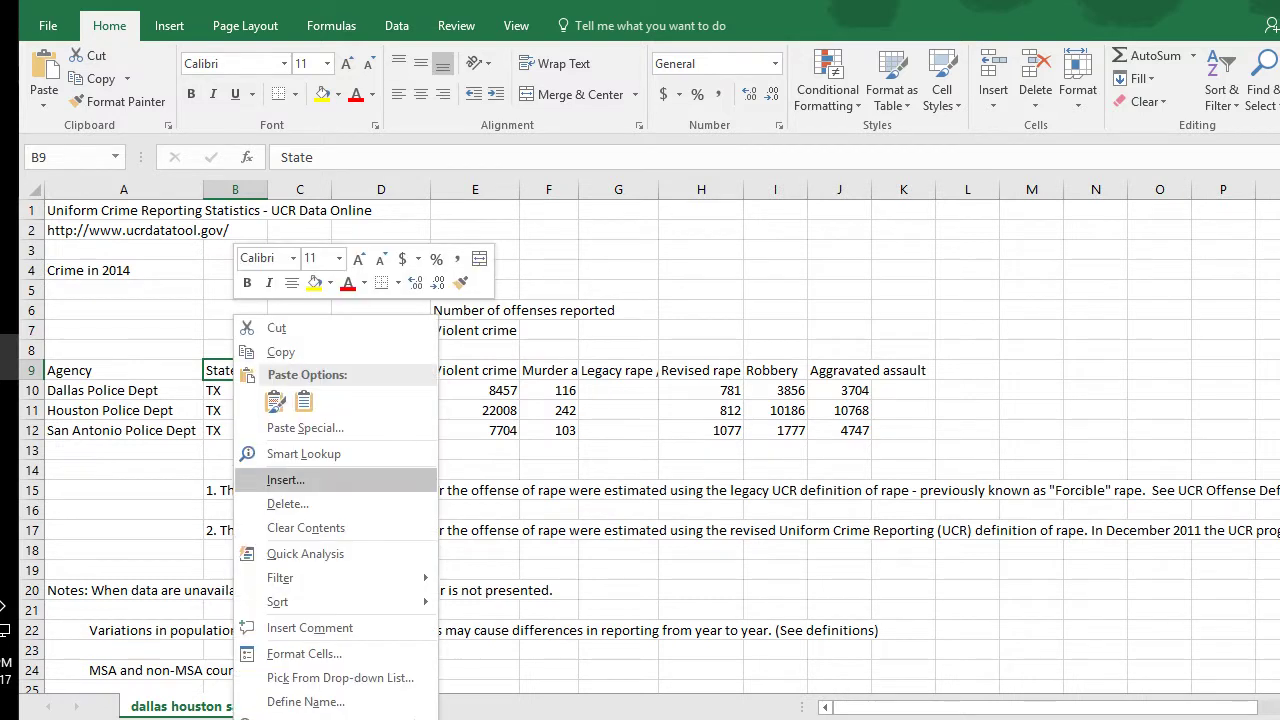
key("Escape")
key("ctrl+minus")
key("c")
key("Return")
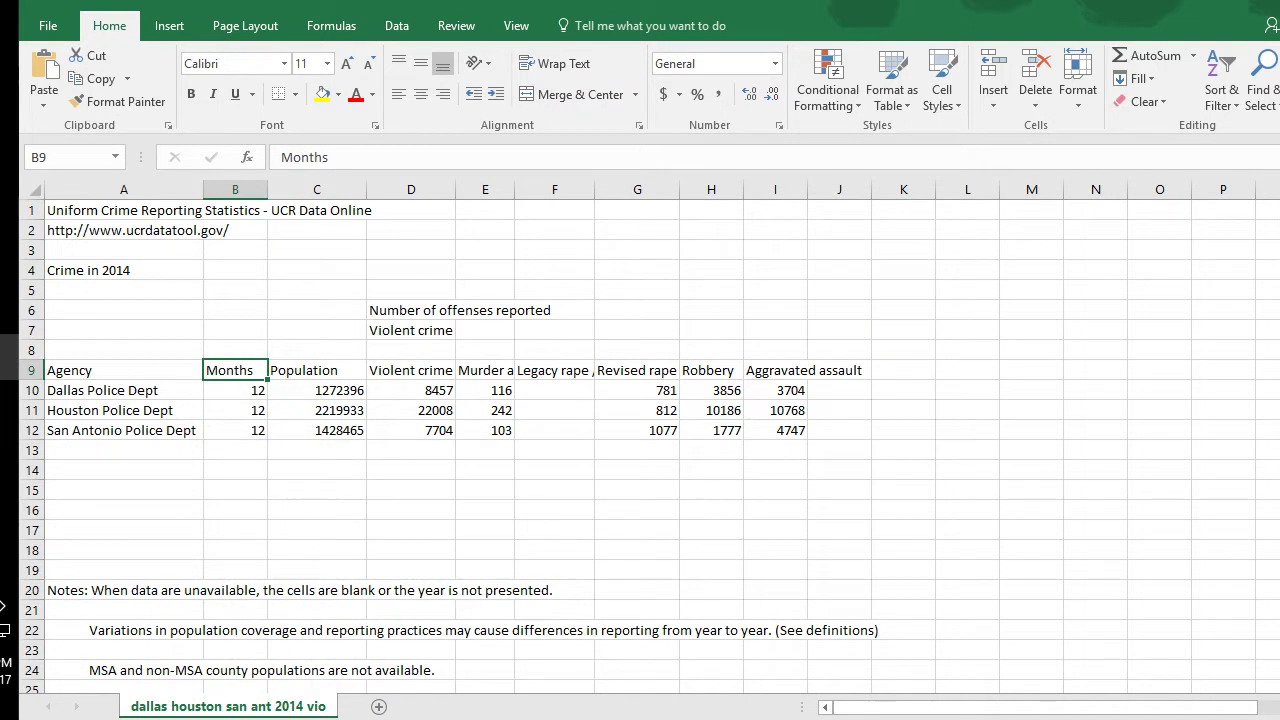
- Delete the entire Months column so Population follows Agency
right_click(244, 370)
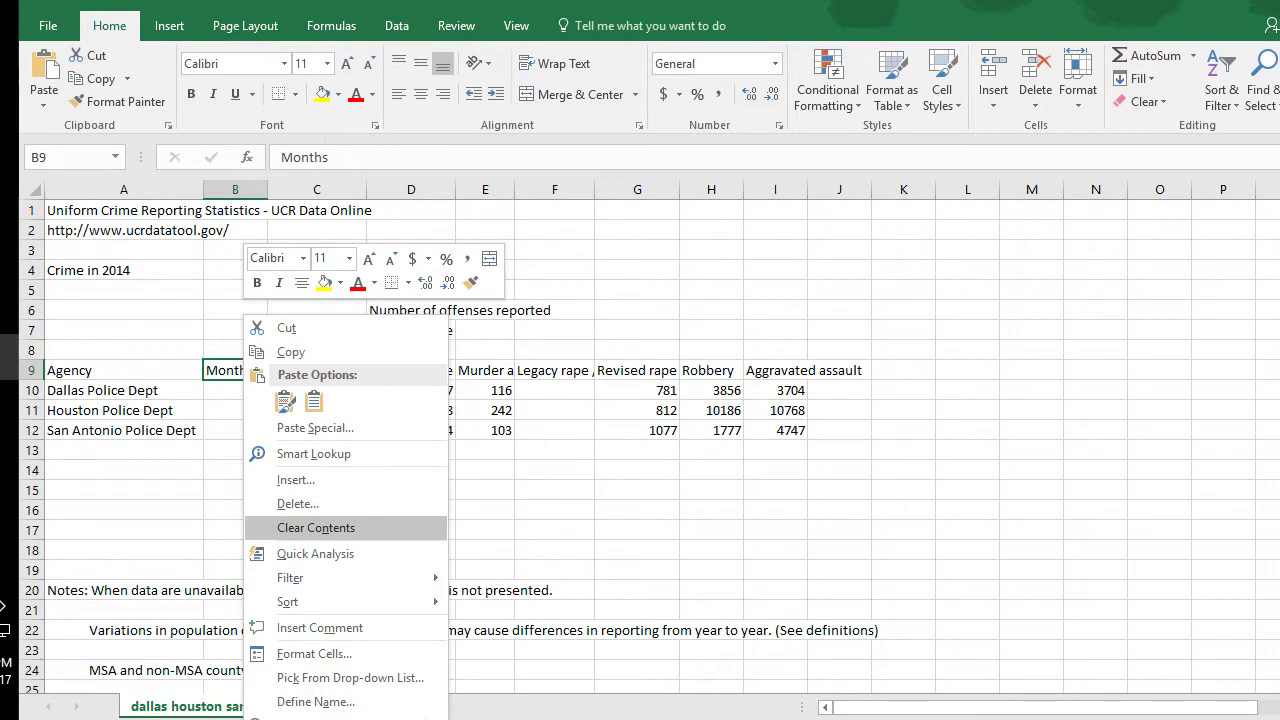
left_click(297, 503)
key("c")
key("Return")
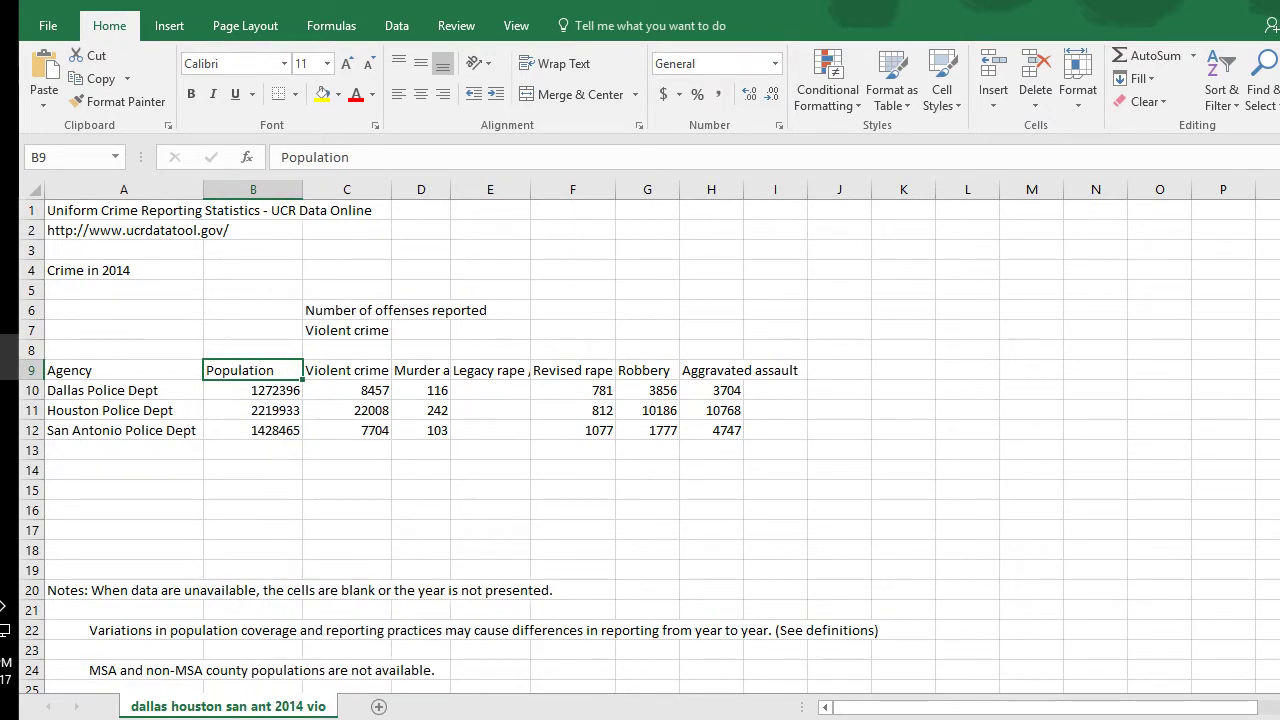
- Insert empty entire columns before Violent crime total and before Murder
right_click(347, 370)
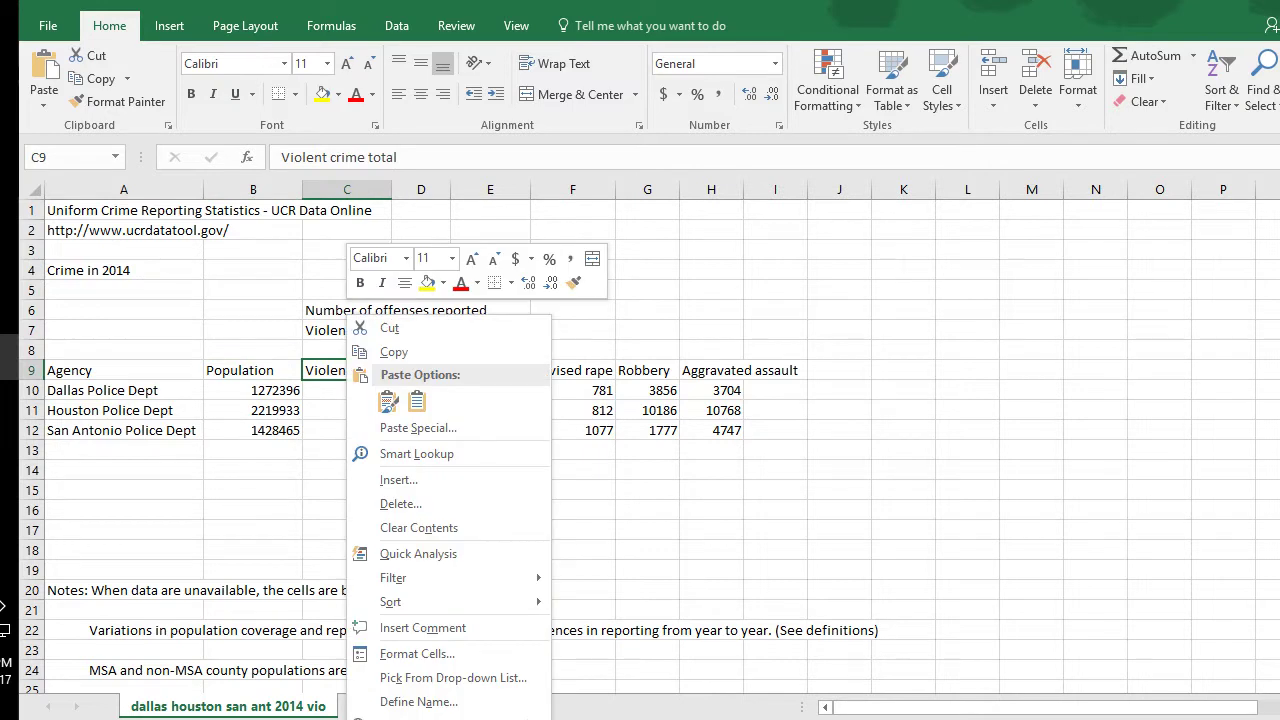
left_click(398, 479)
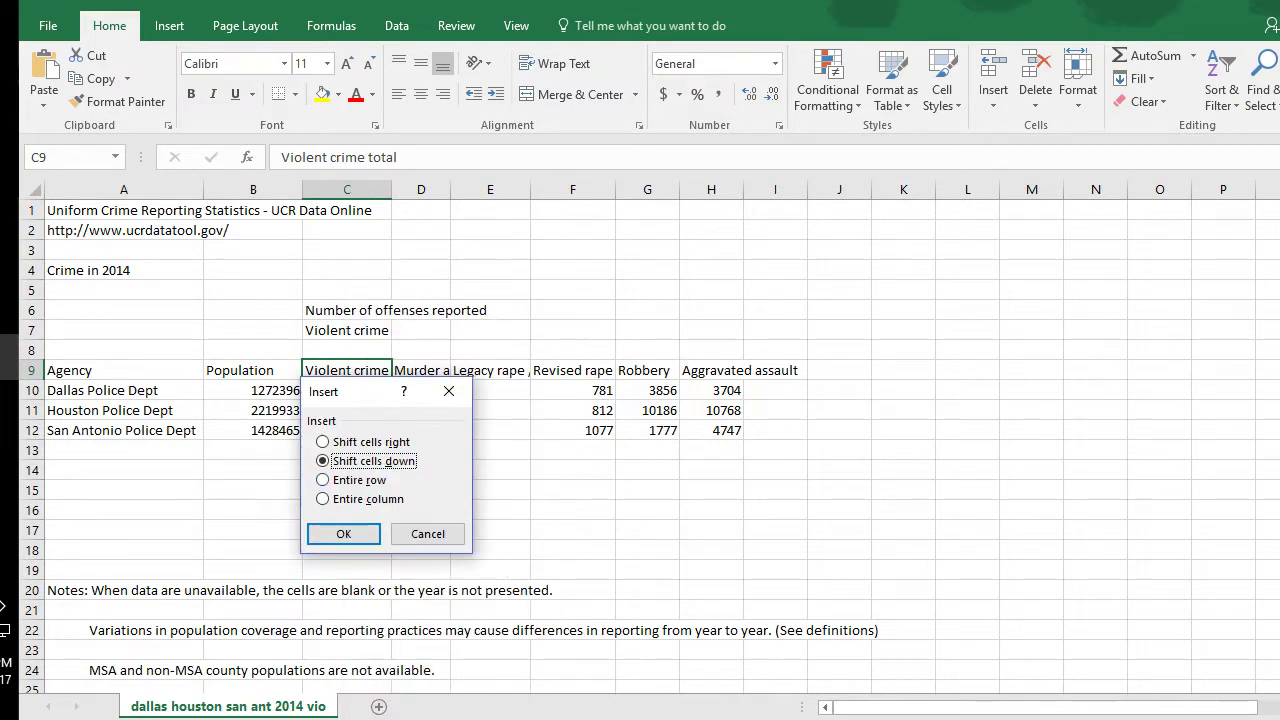
key("c")
key("Return")
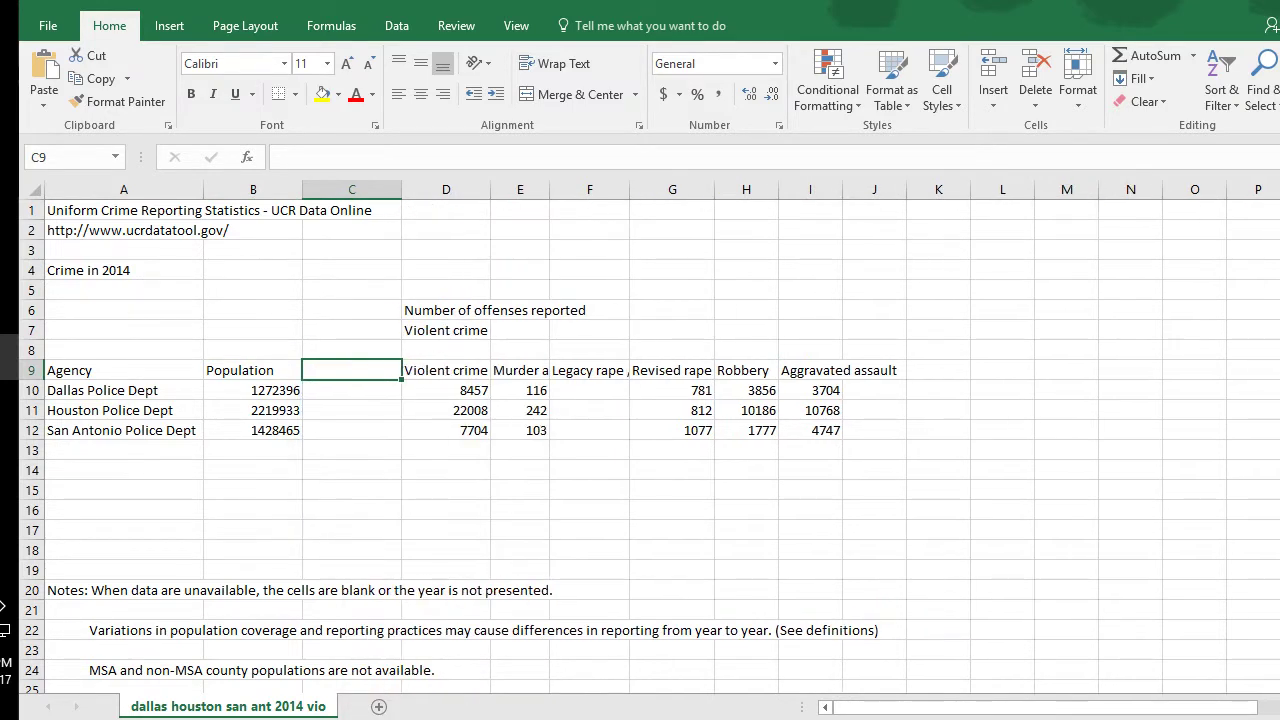
left_click(520, 370)
right_click(528, 370)
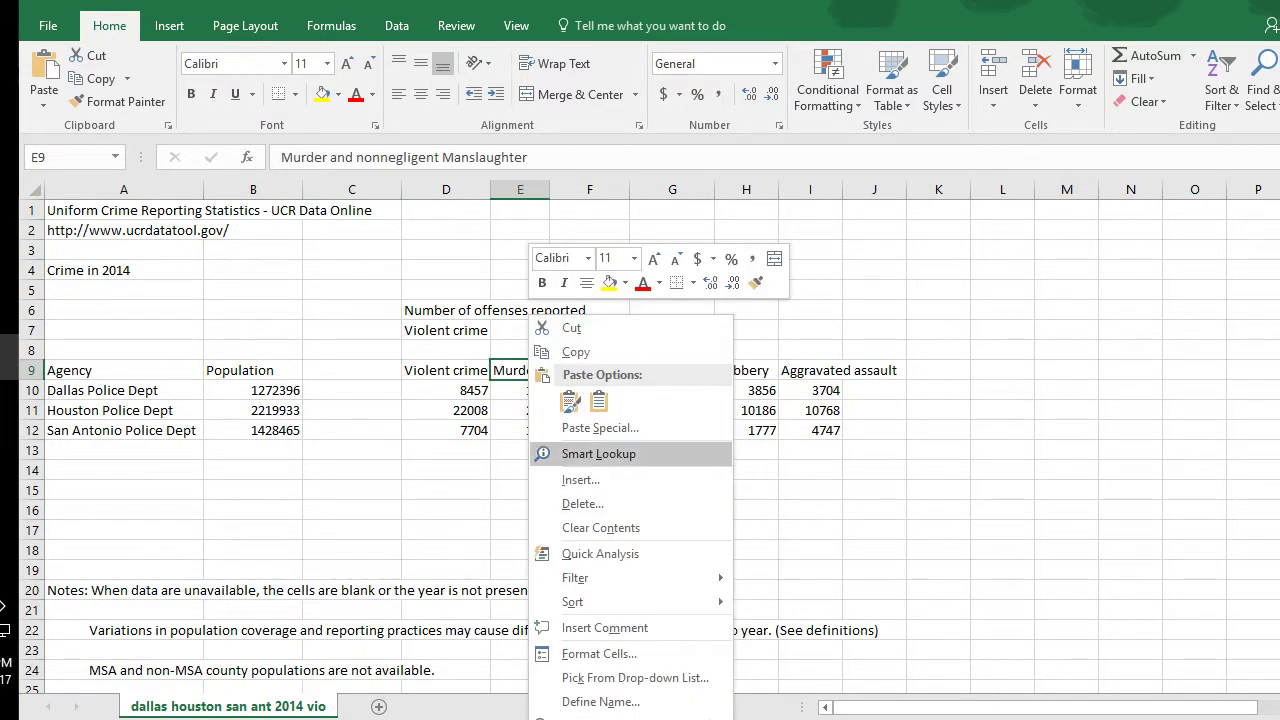
left_click(580, 479)
key("c")
key("Return")
- Clear the Legacy rape heading text
left_click(678, 370)
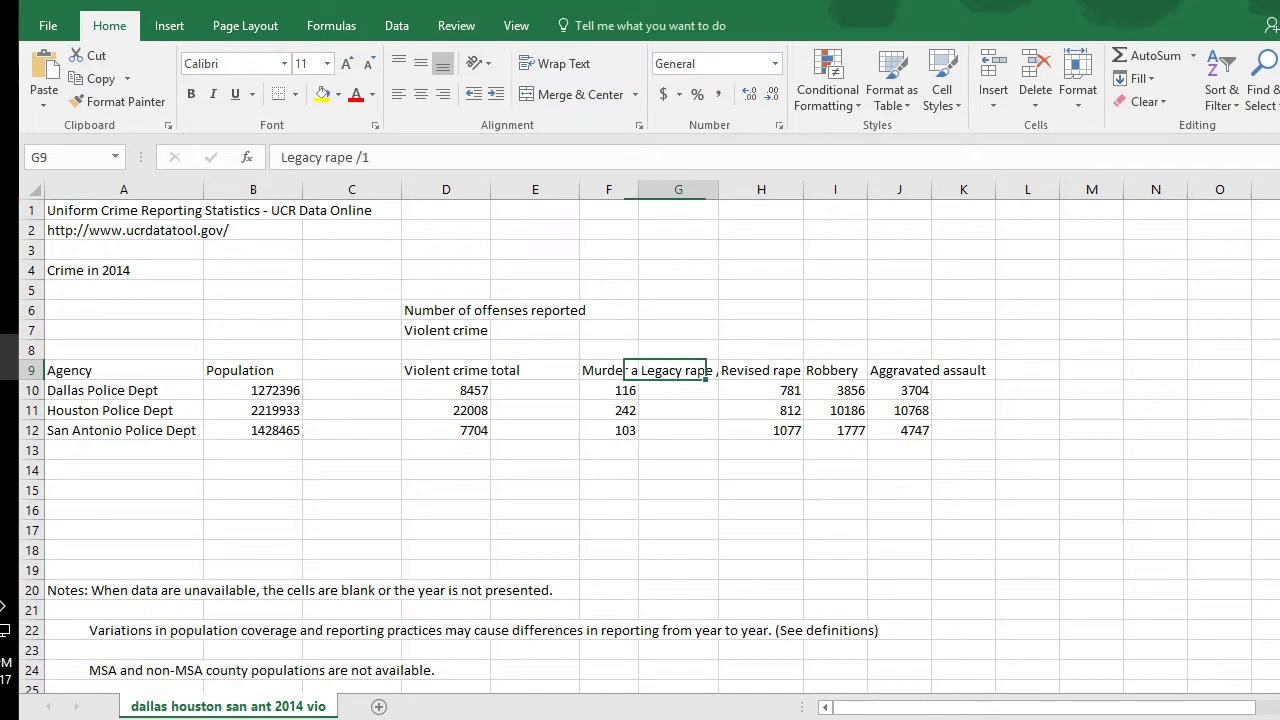
right_click(676, 370)
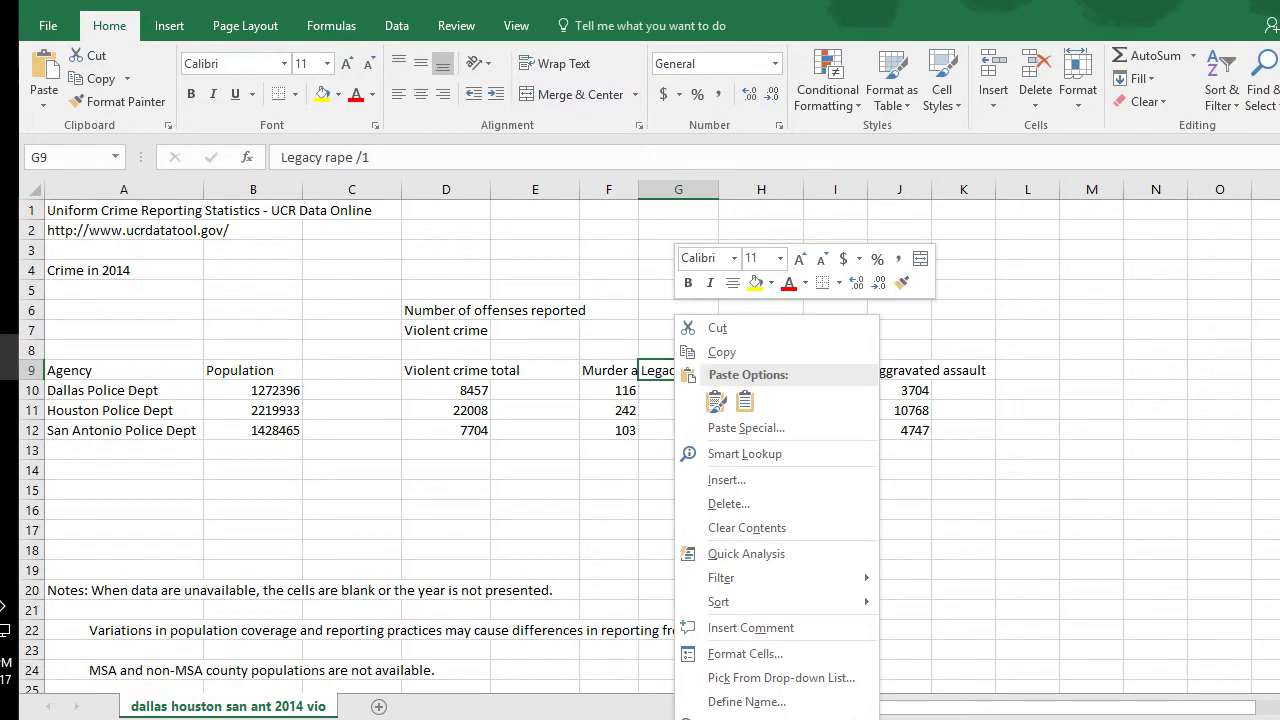
key("Escape")
key("Delete")
left_click(678, 410)
- Insert an empty entire column before Robbery instead of deleting it
left_click(830, 370)
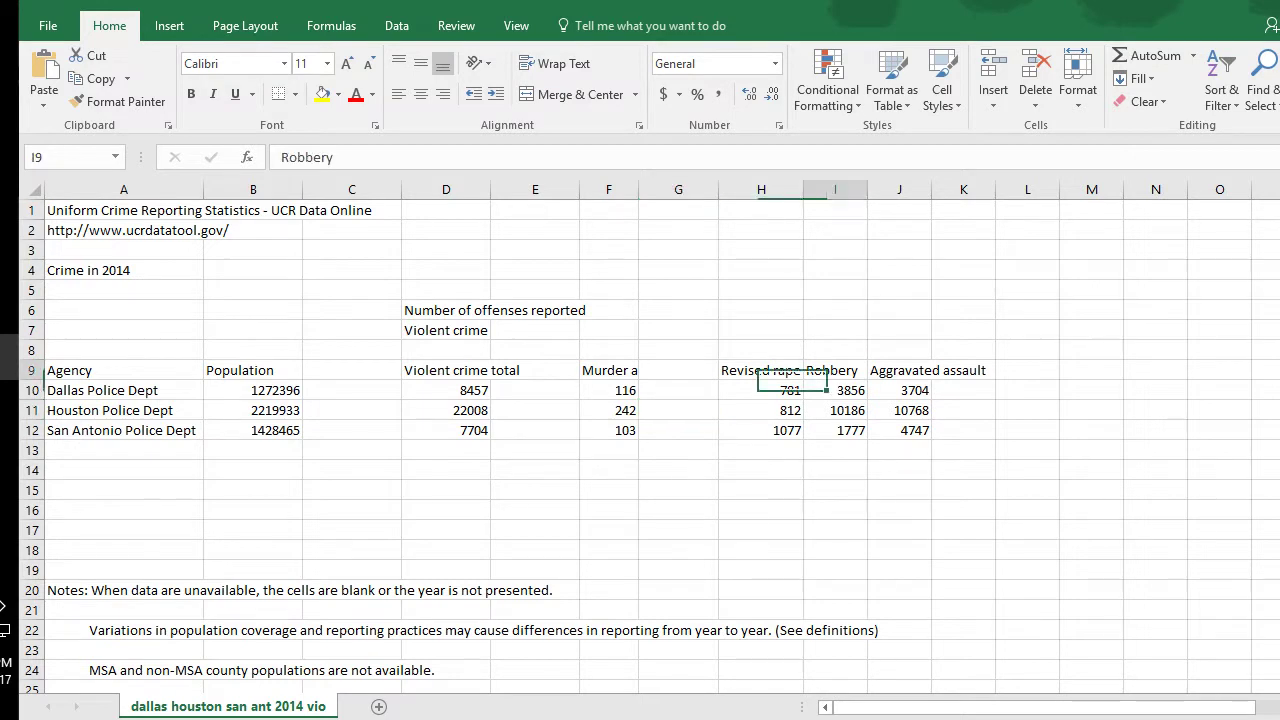
right_click(826, 370)
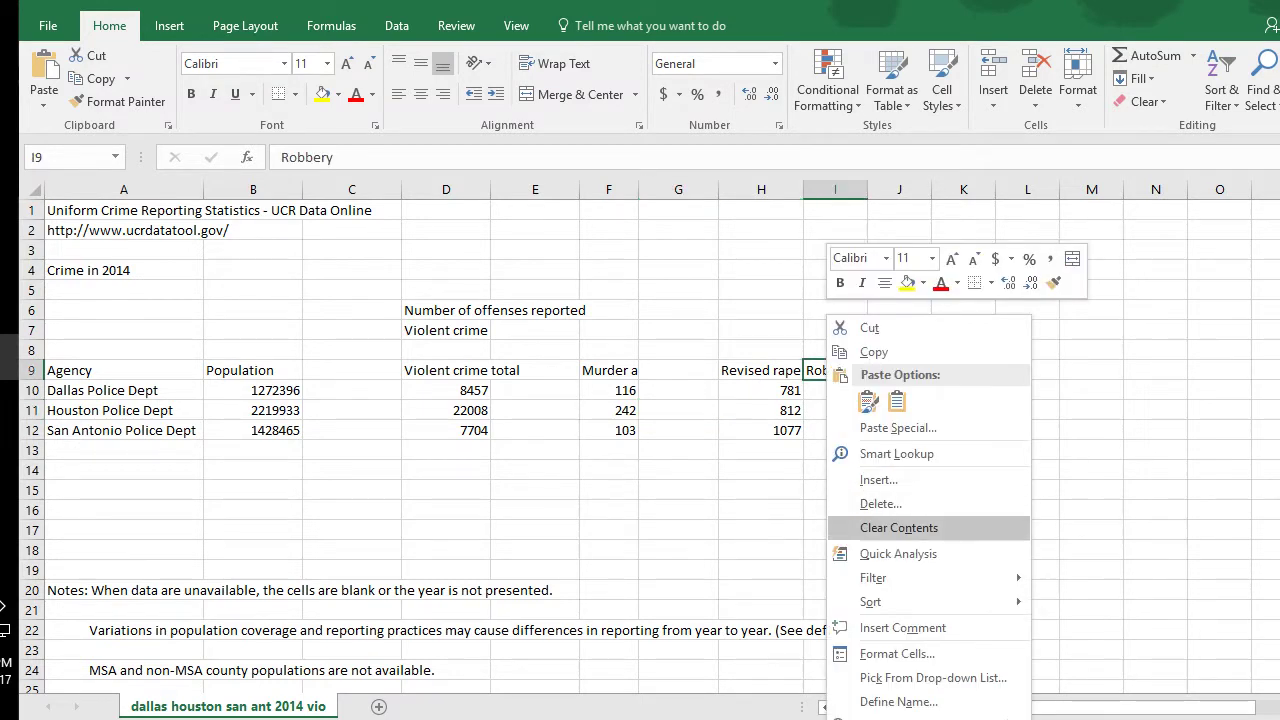
left_click(880, 503)
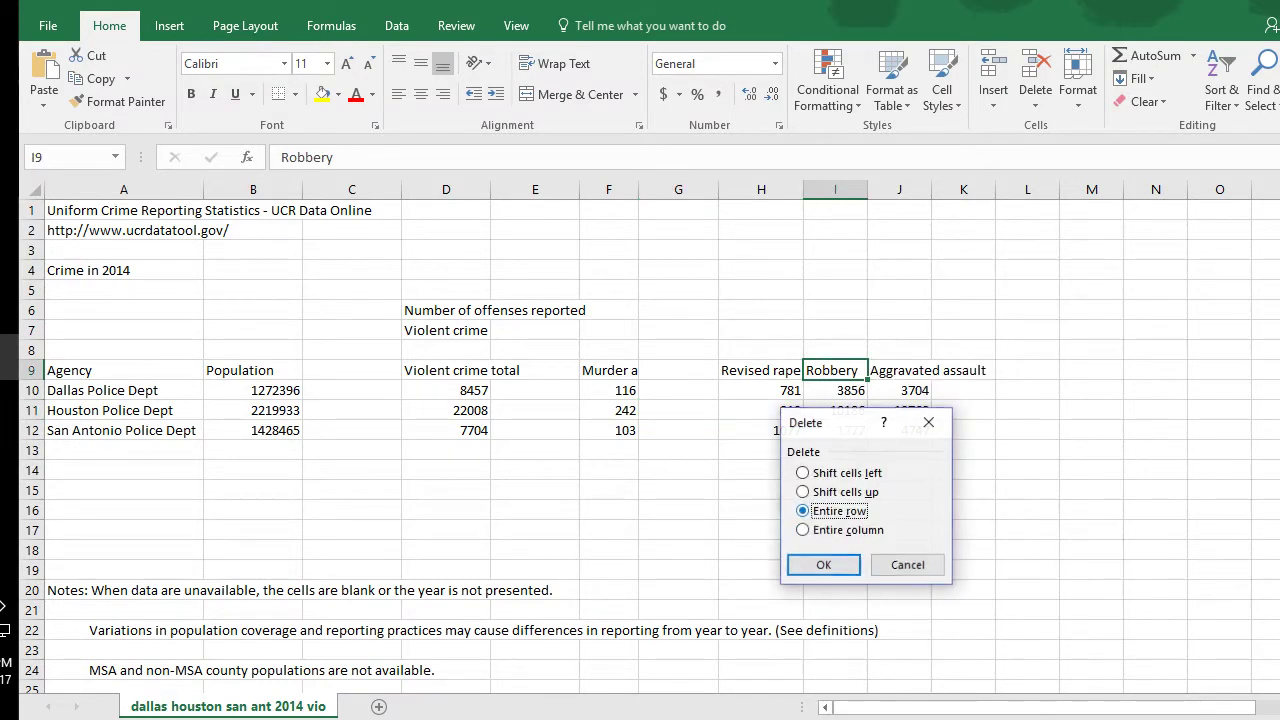
left_click(802, 529)
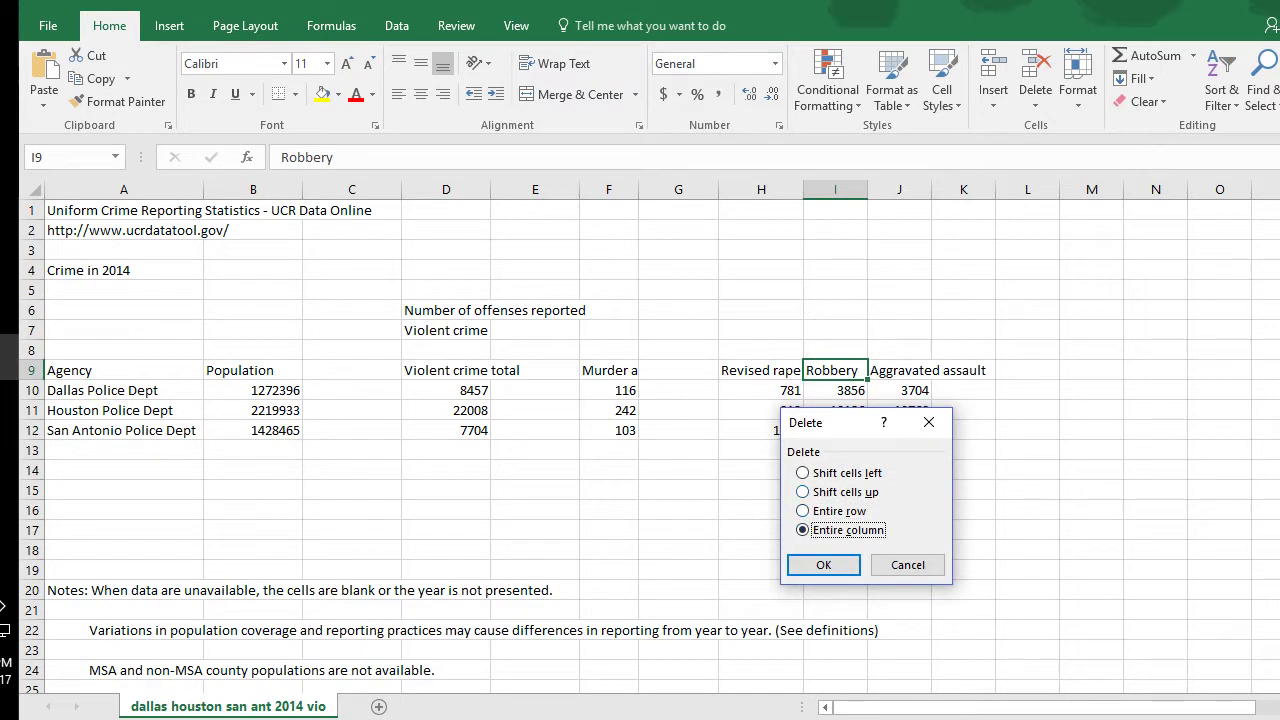
key("Escape")
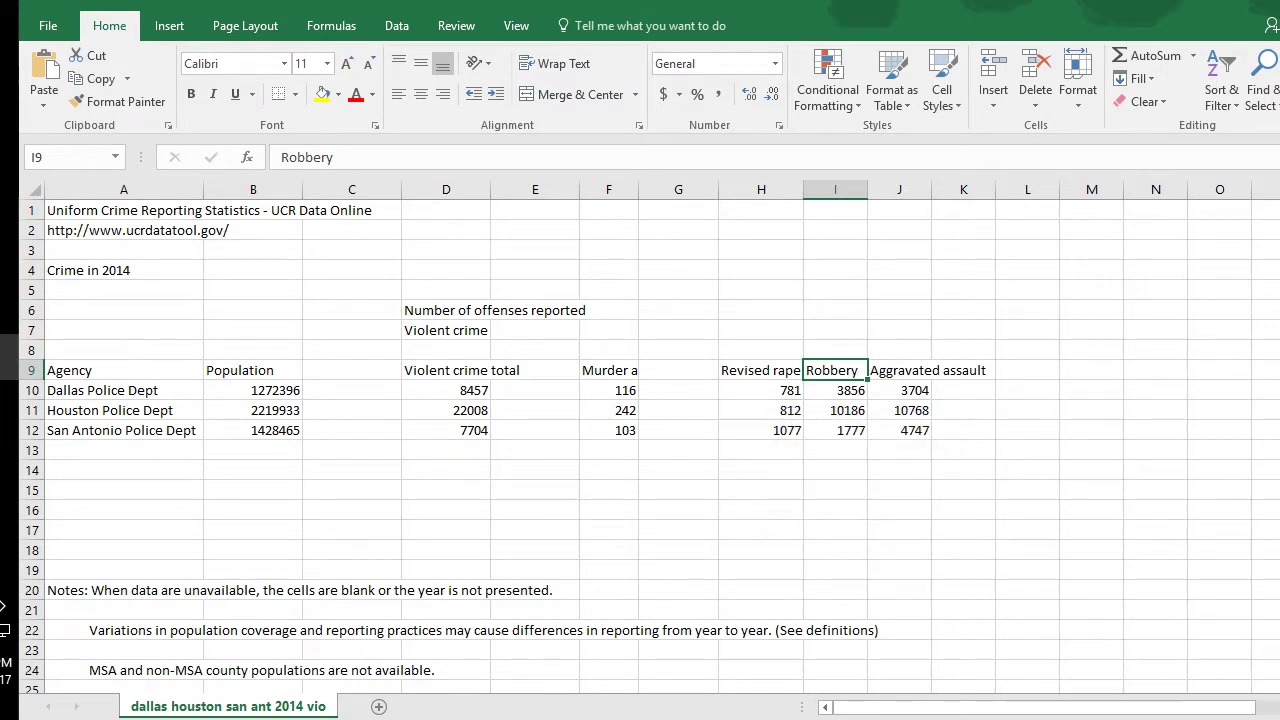
right_click(835, 372)
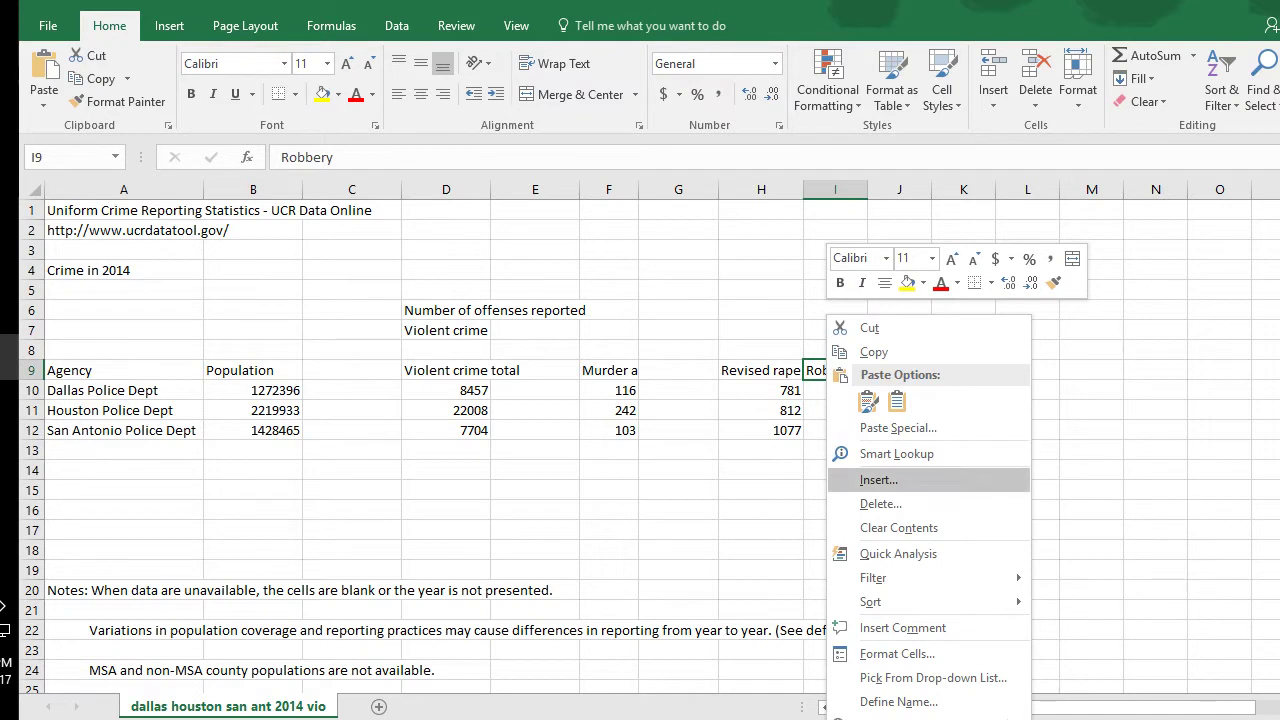
left_click(850, 480)
key("alt+c")
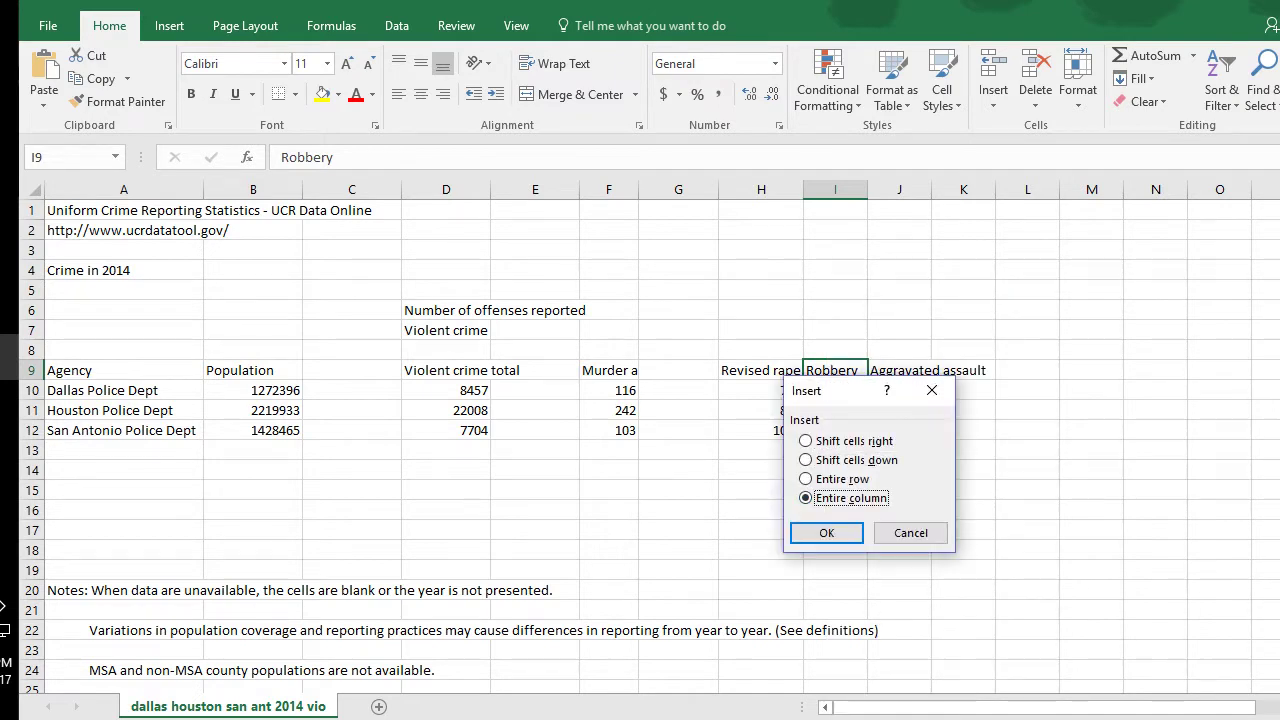
key("Return")
- Insert an empty entire column before Aggravated assault
left_click(985, 370)
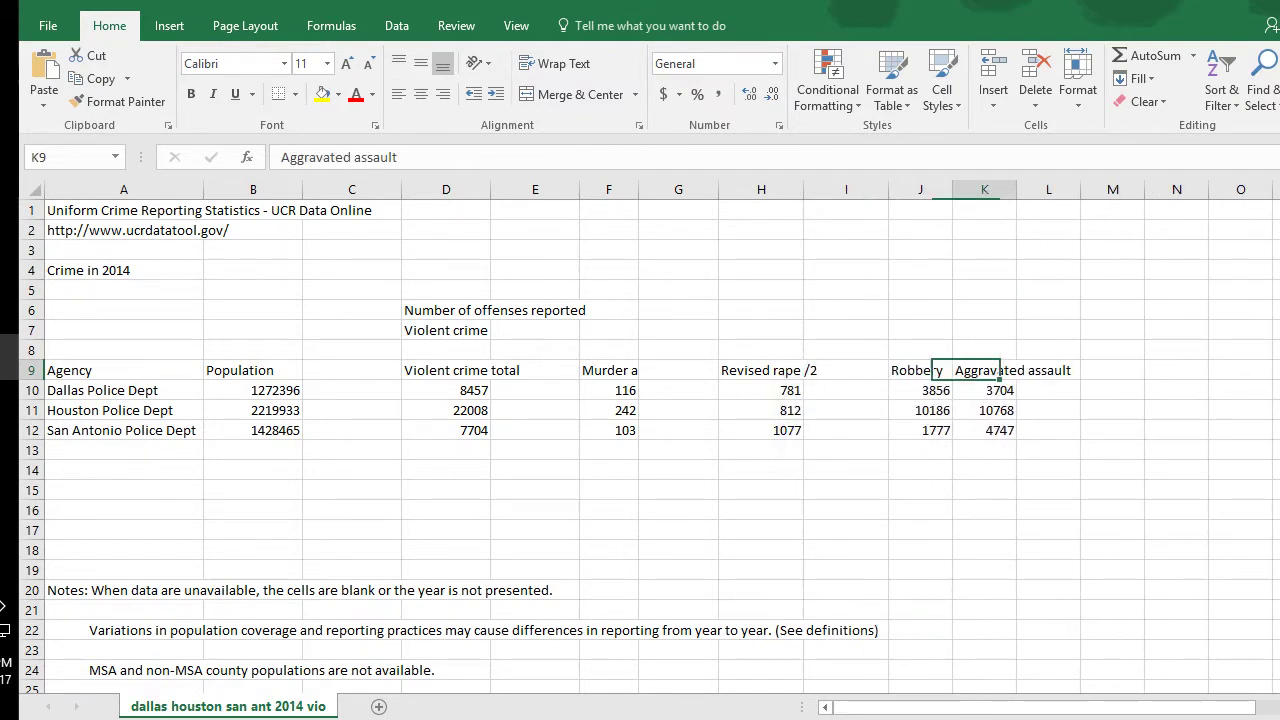
right_click(988, 370)
left_click(1040, 480)
key("alt+c")
key("Return")
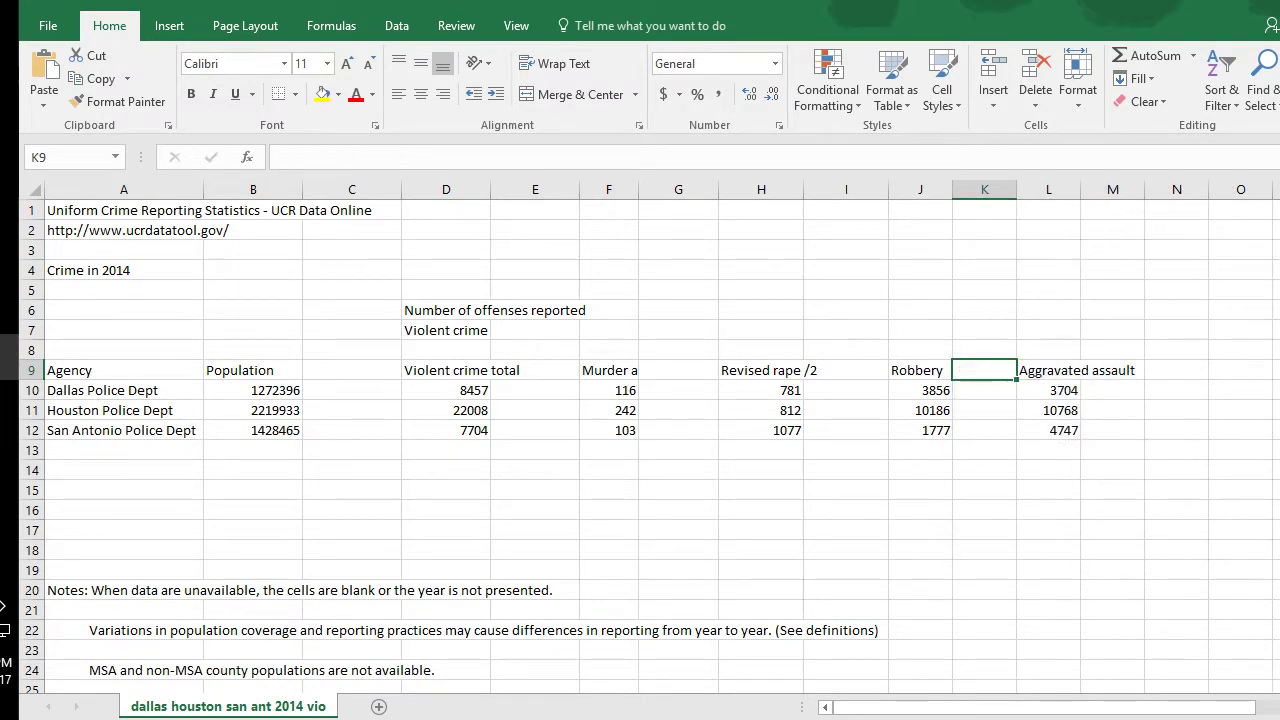
- Copy the Agency heading and department names and paste them into C9
left_click_drag(100, 390, 110, 430)
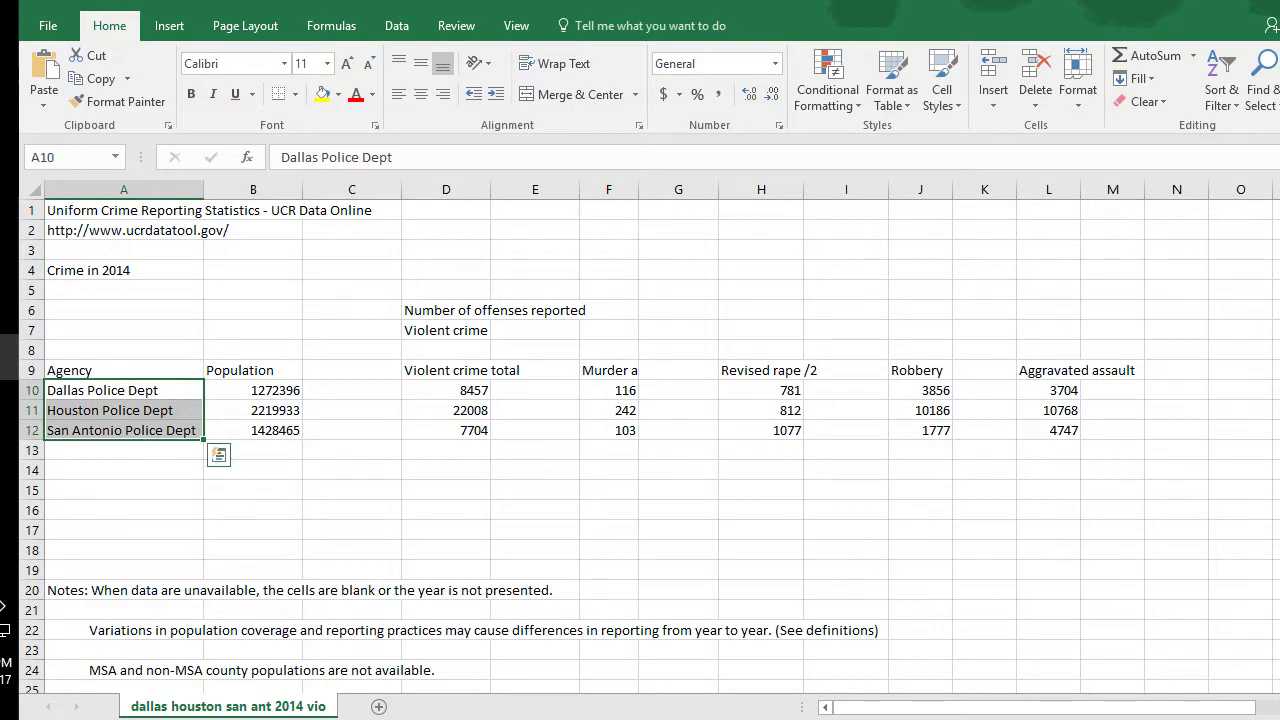
left_click_drag(70, 370, 110, 430)
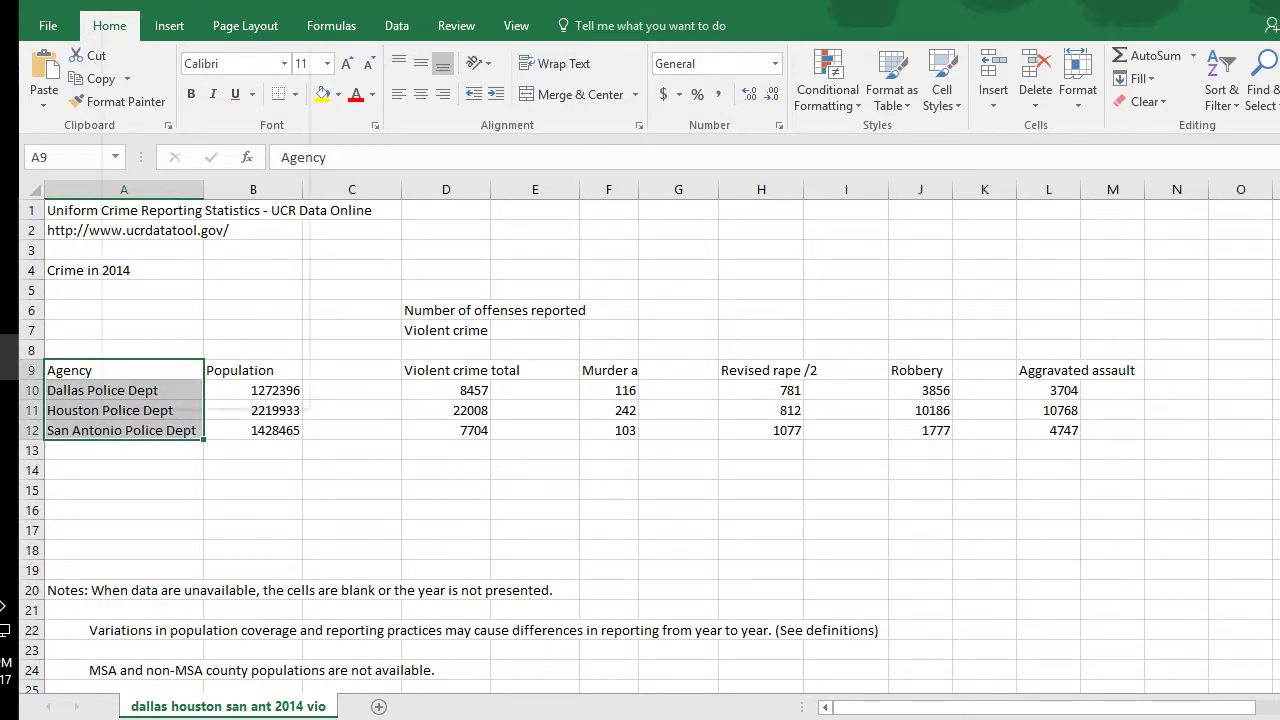
right_click(104, 410)
left_click(150, 20)
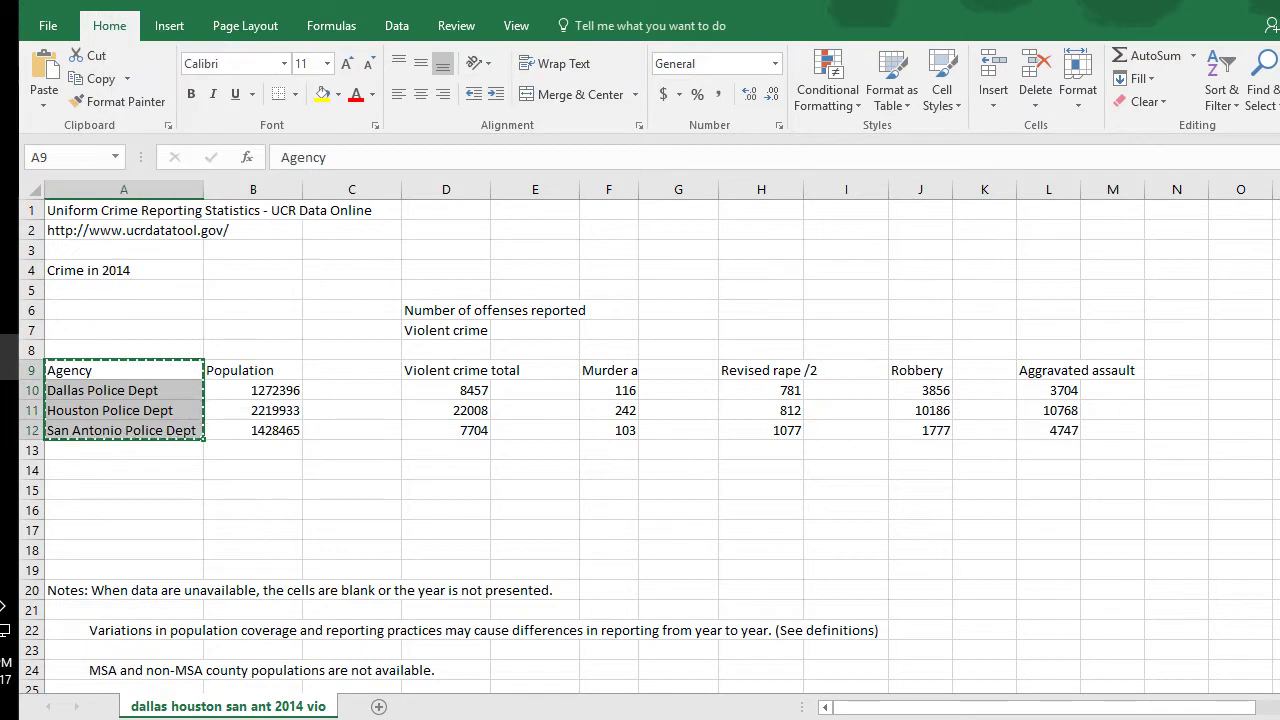
left_click(351, 370)
key("ctrl+v")
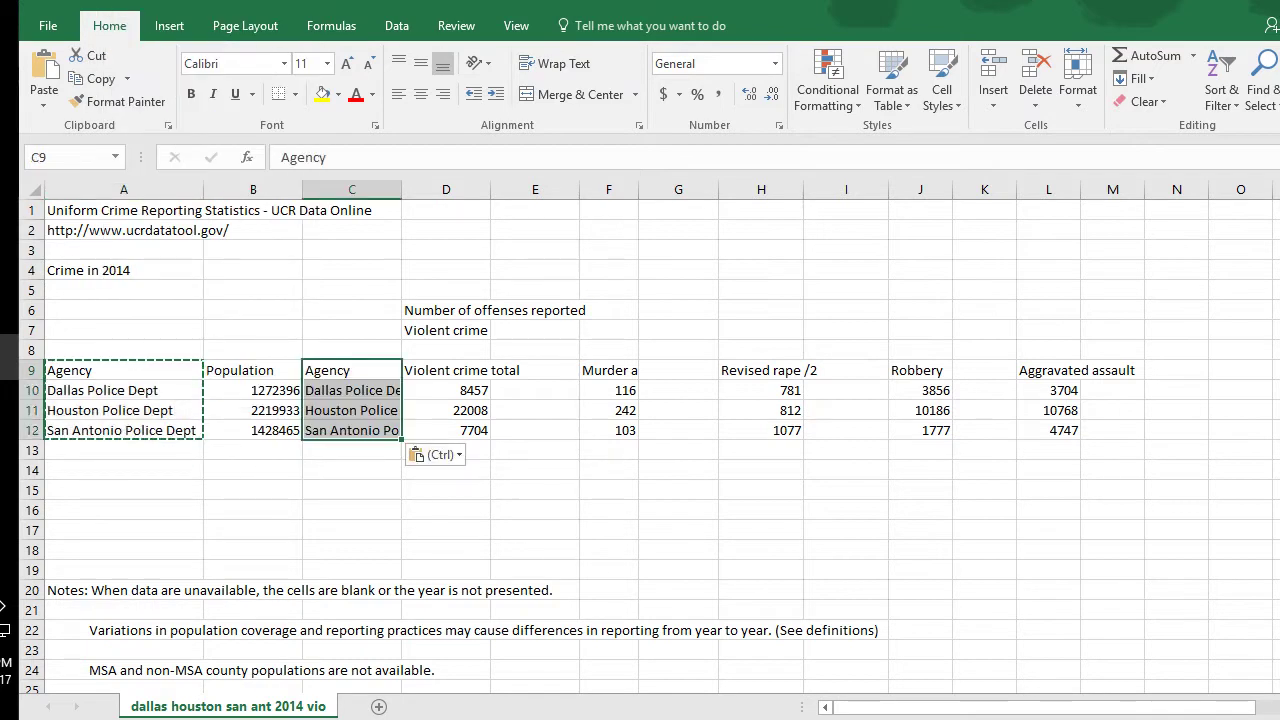
- Paste the Agency names into E9, G9, I9 and K9
left_click(535, 370)
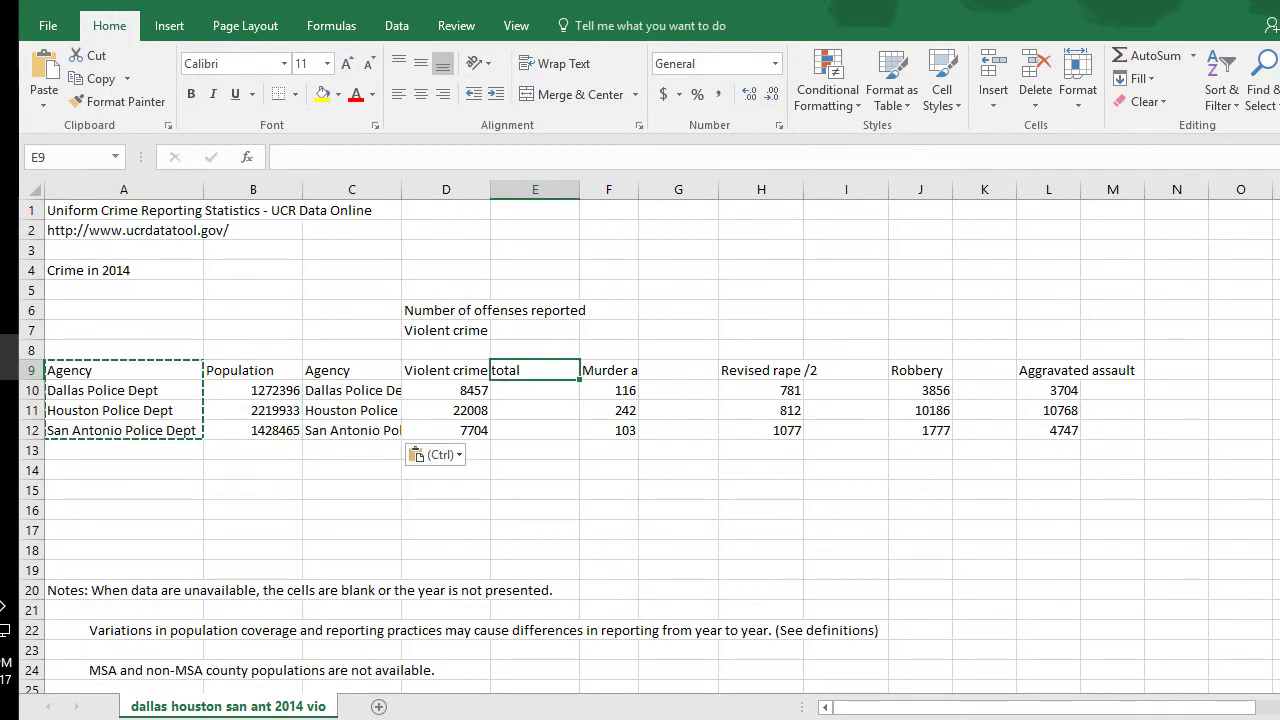
key("ctrl+v")
left_click(678, 370)
key("ctrl+v")
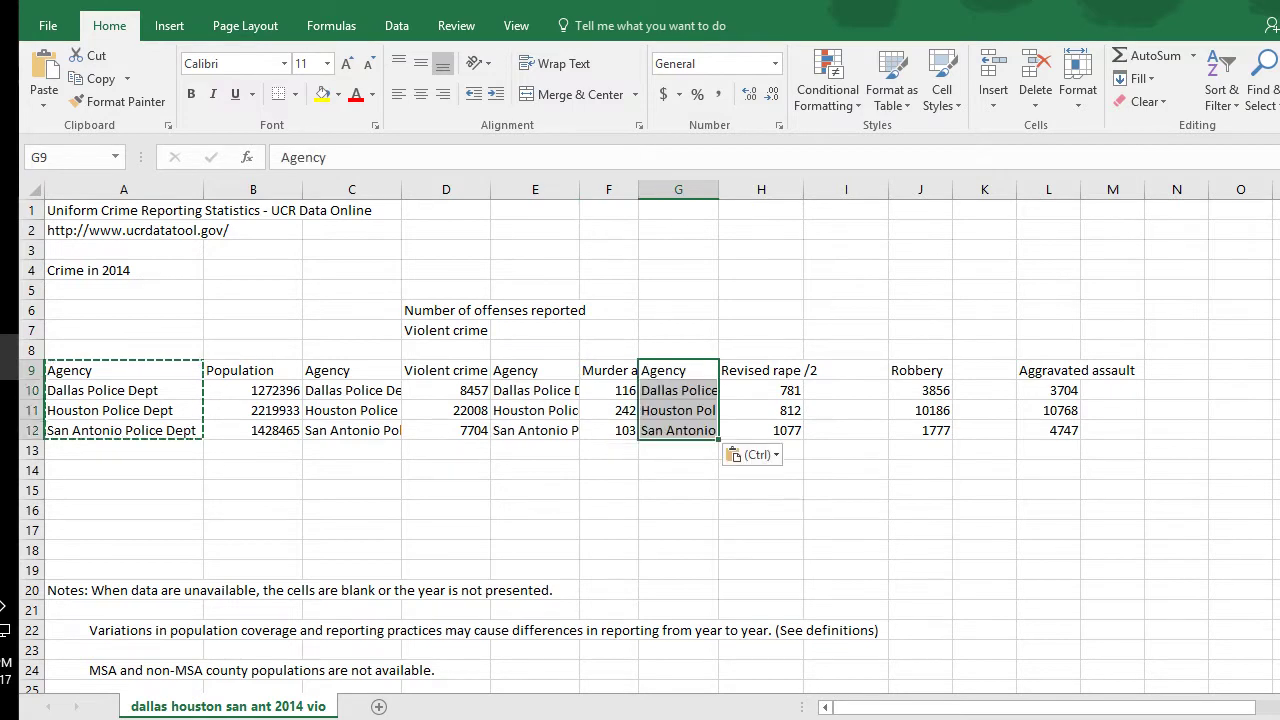
left_click(846, 370)
key("ctrl+v")
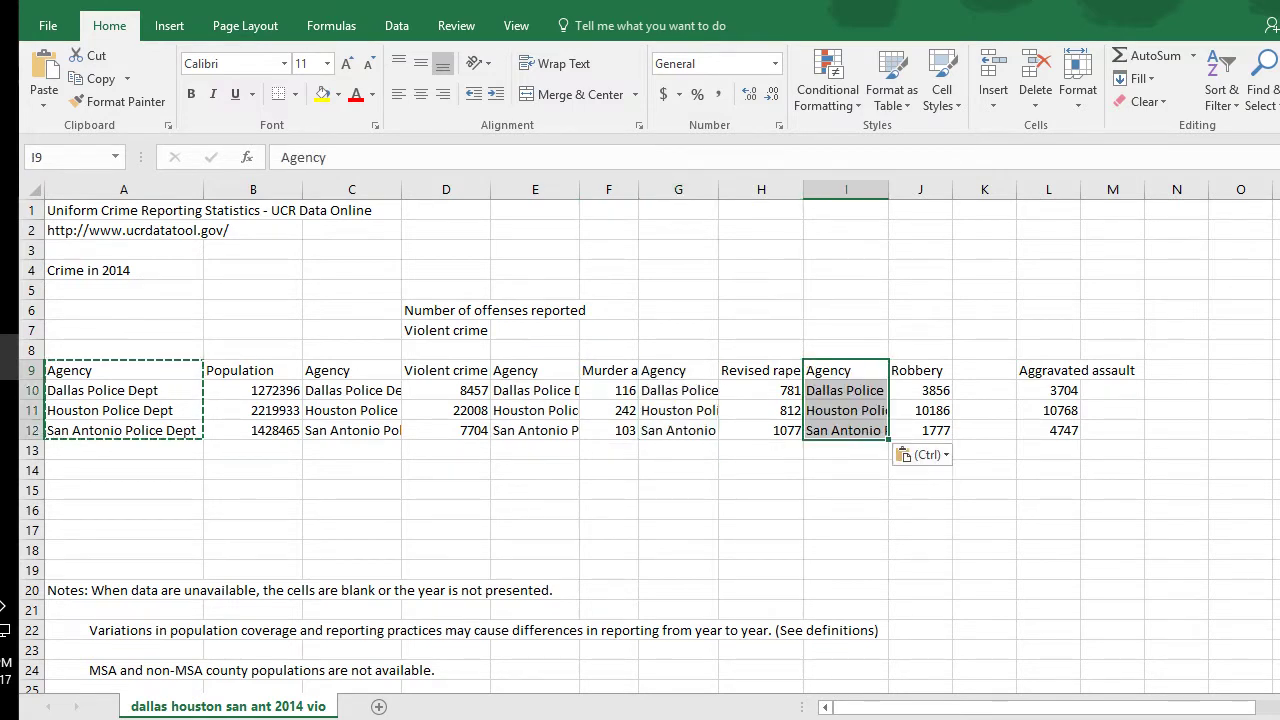
left_click(984, 370)
key("ctrl+v")
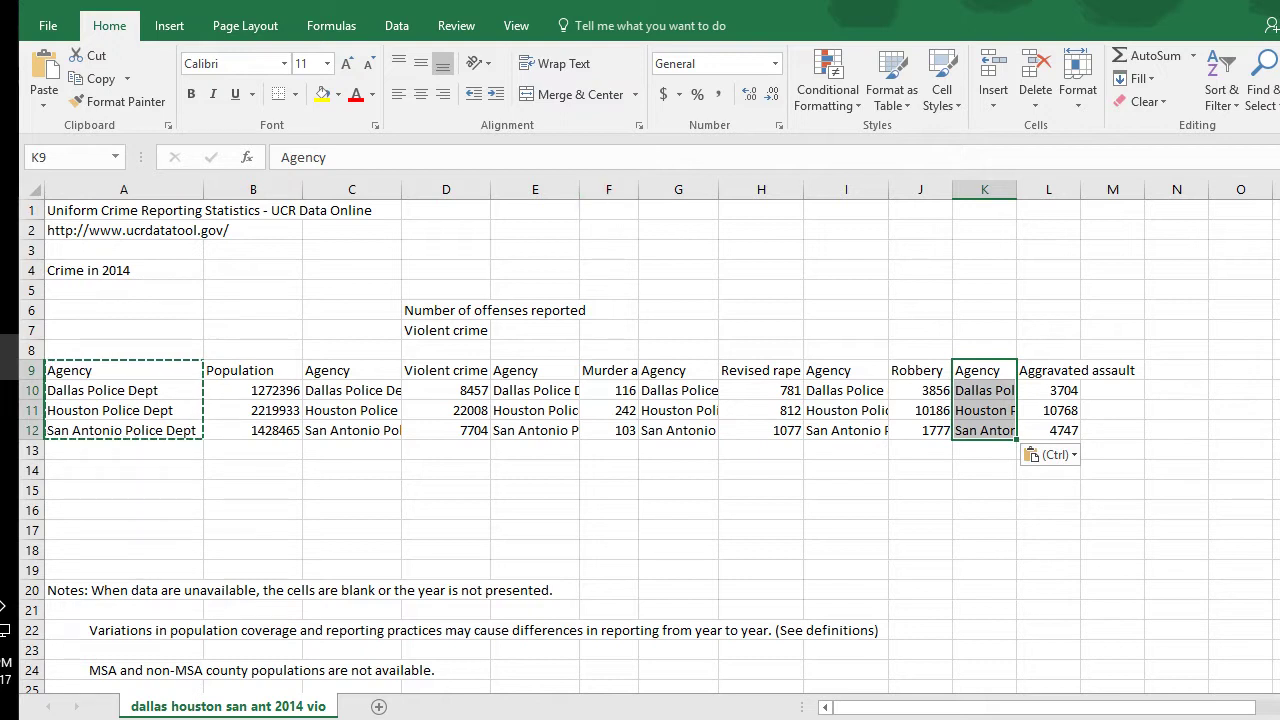
- Widen column F and select the agency and population data in A10:B12
left_click_drag(638, 189, 657, 189)
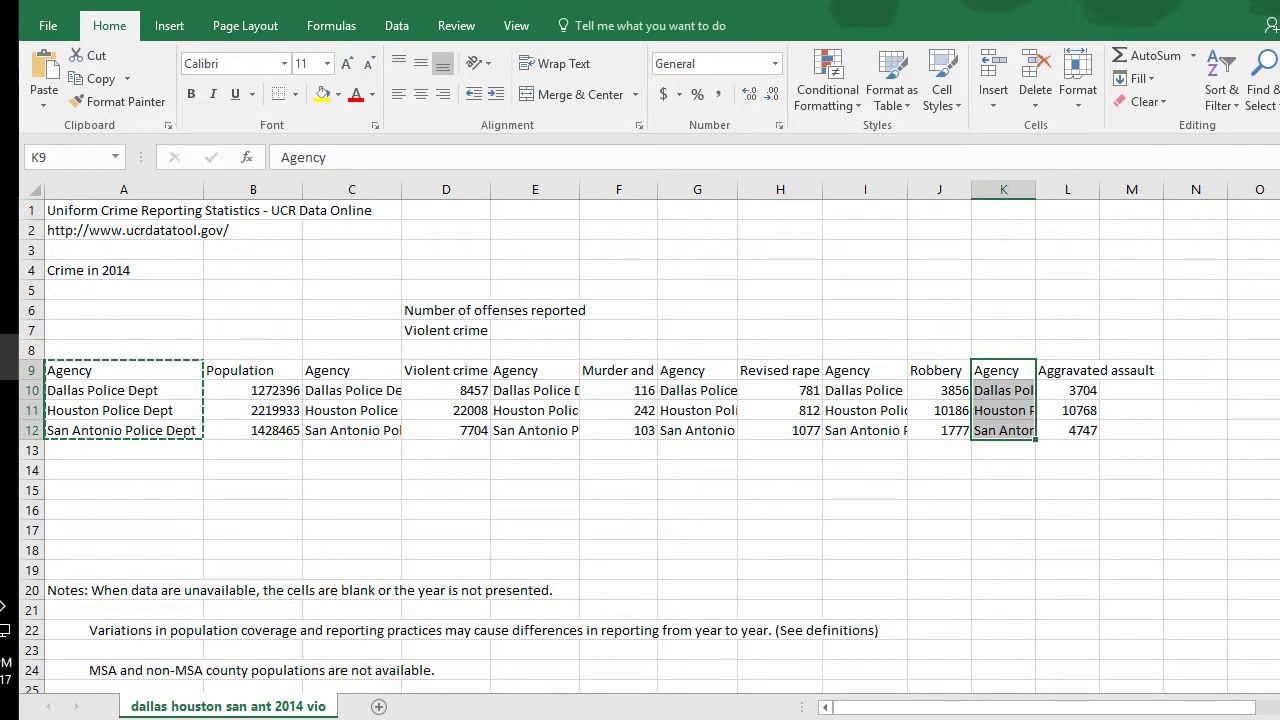
left_click(123, 510)
left_click_drag(123, 390, 253, 430)
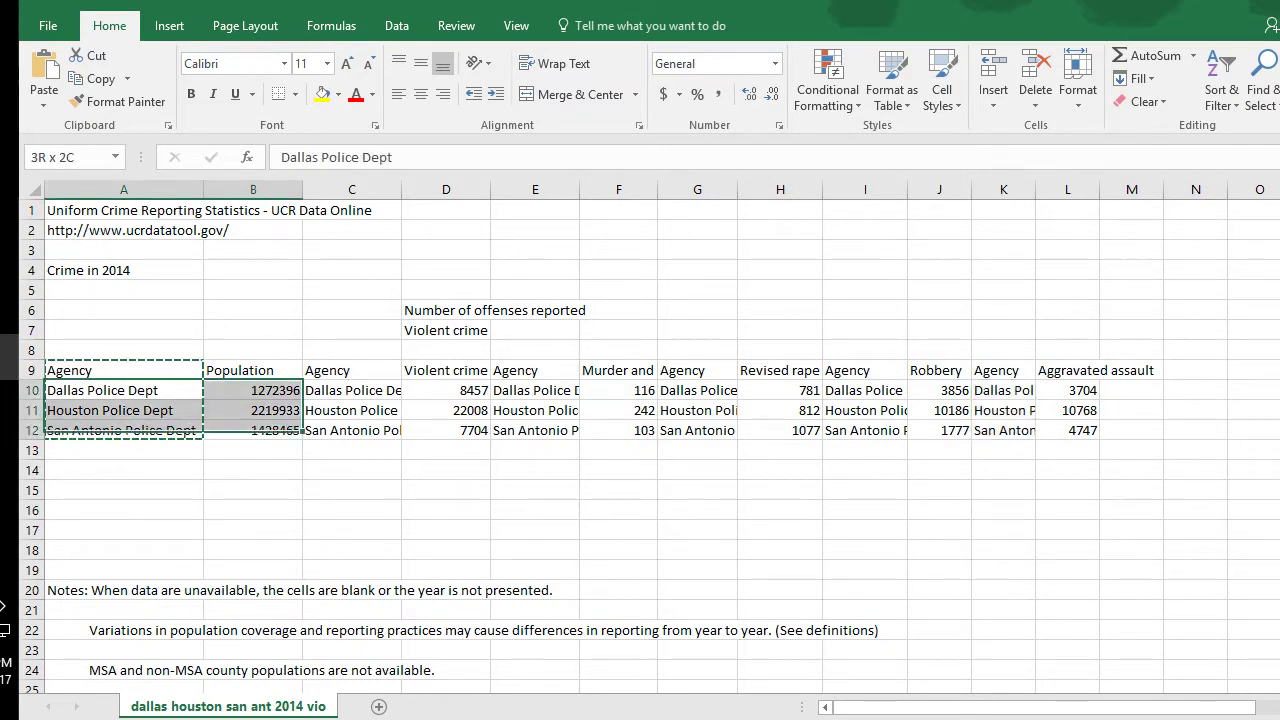
left_click(253, 430)
left_click(123, 470)
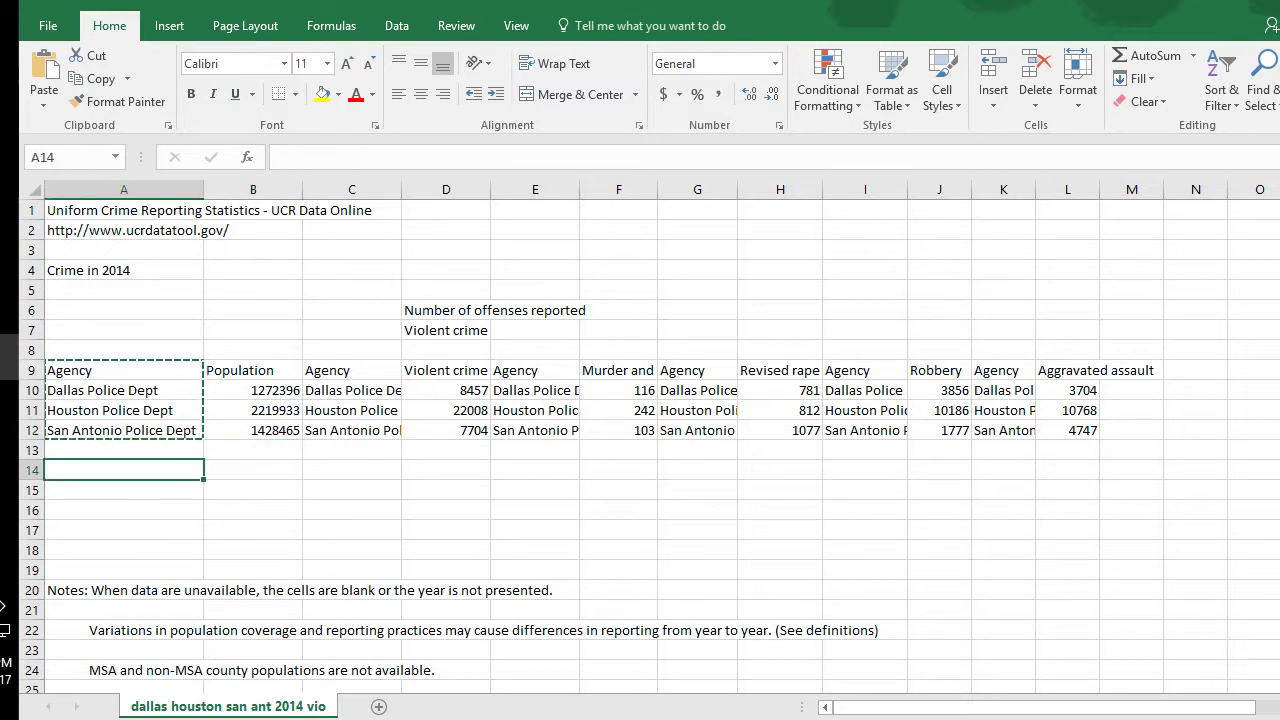
key("F2")
- Copy A10:B12, compare Funnel, Pie and Clustered Column recommendations, and insert the Funnel chart
left_click_drag(100, 390, 260, 430)
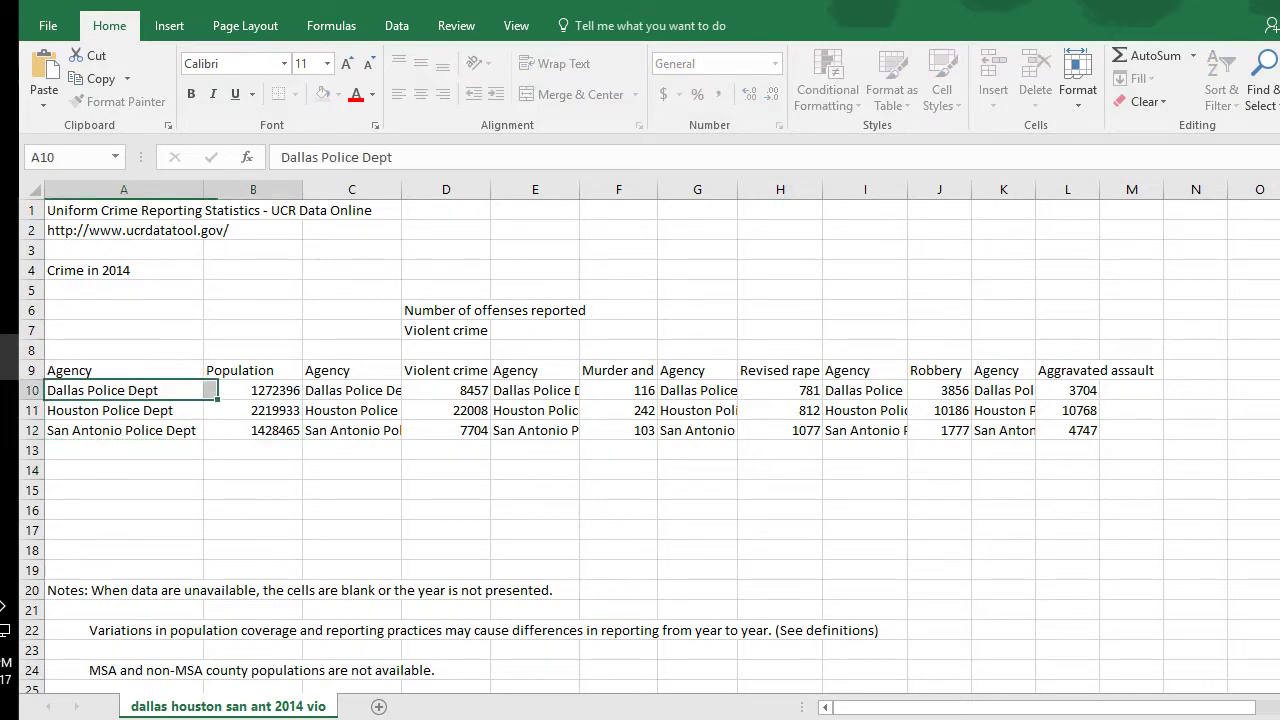
key("ctrl+c")
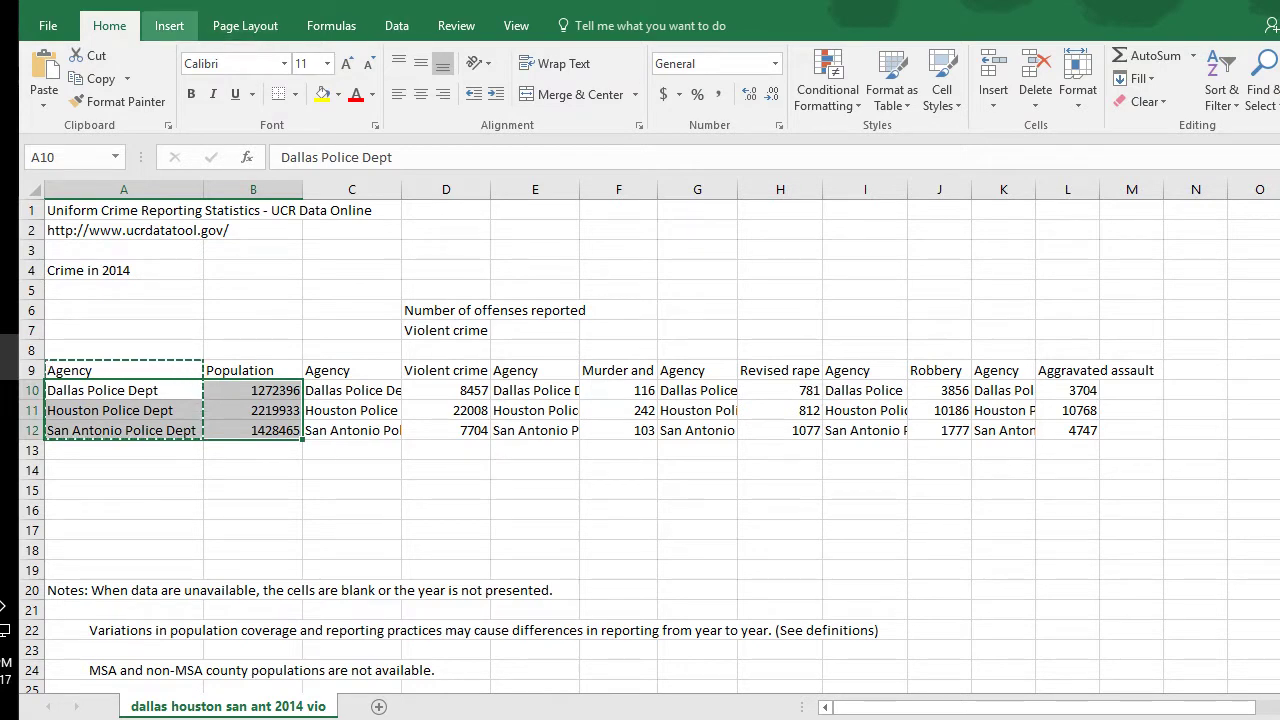
left_click(169, 25)
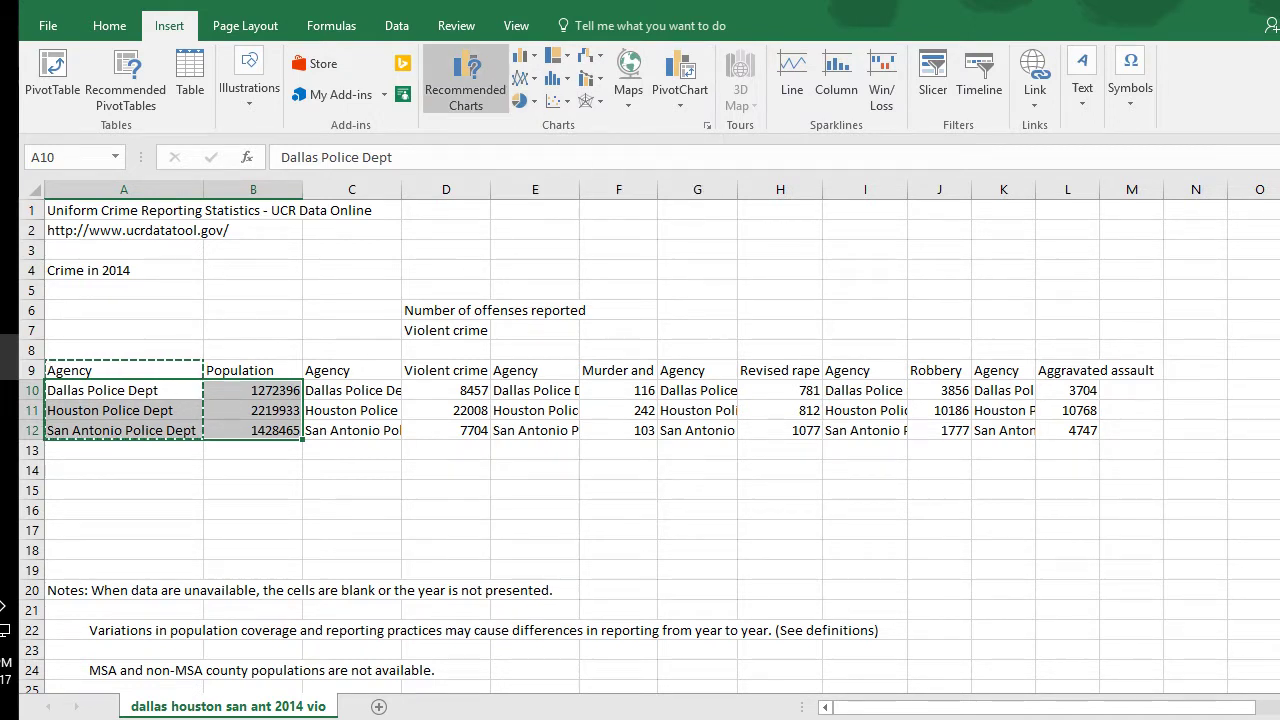
left_click(465, 80)
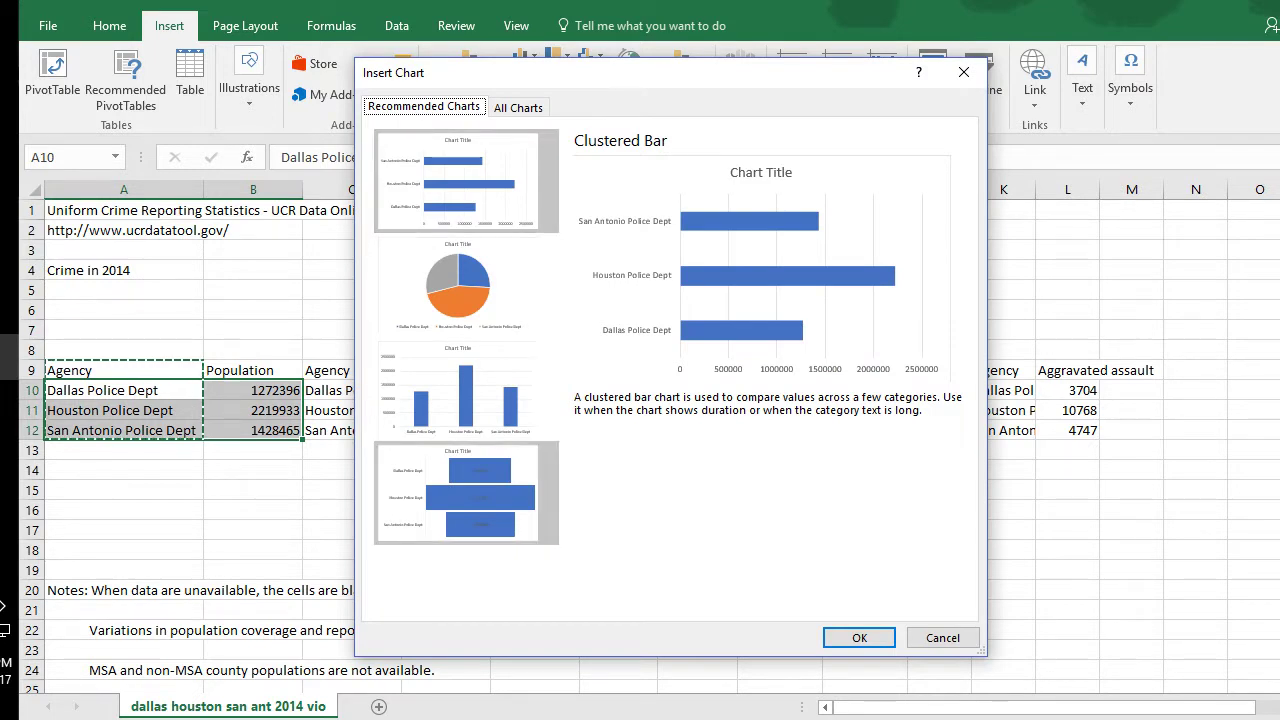
left_click(466, 493)
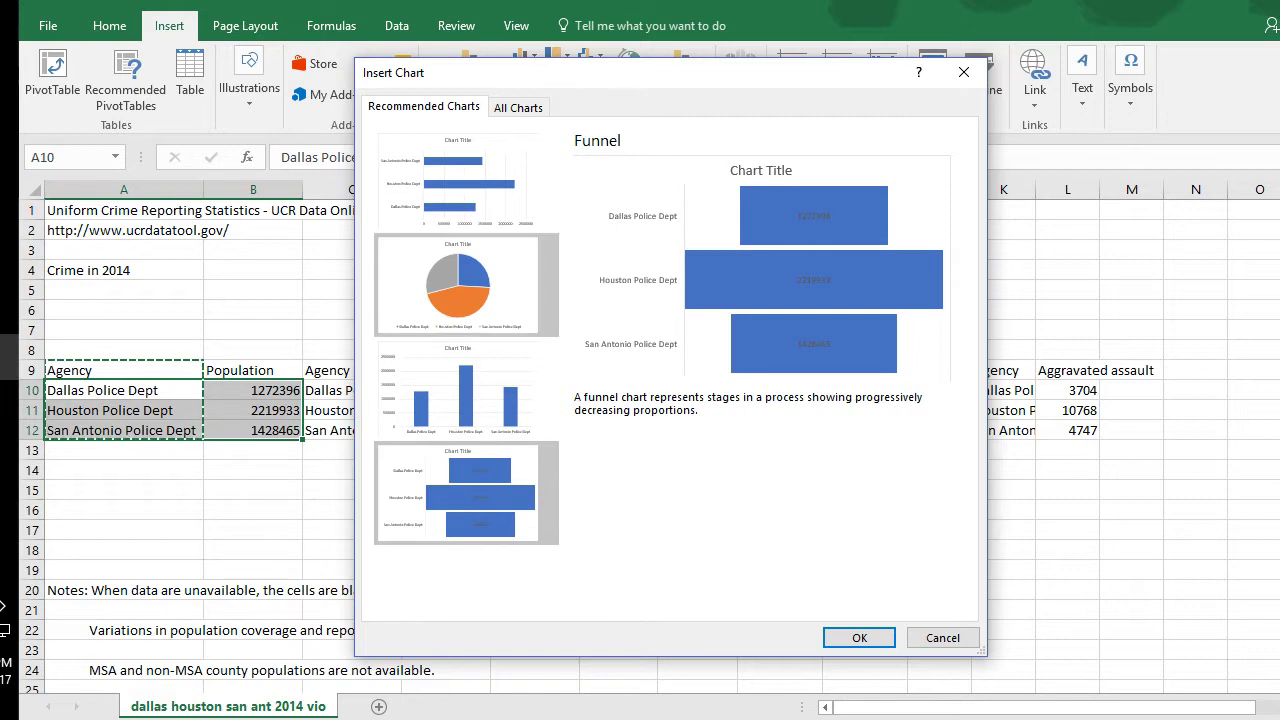
left_click(466, 285)
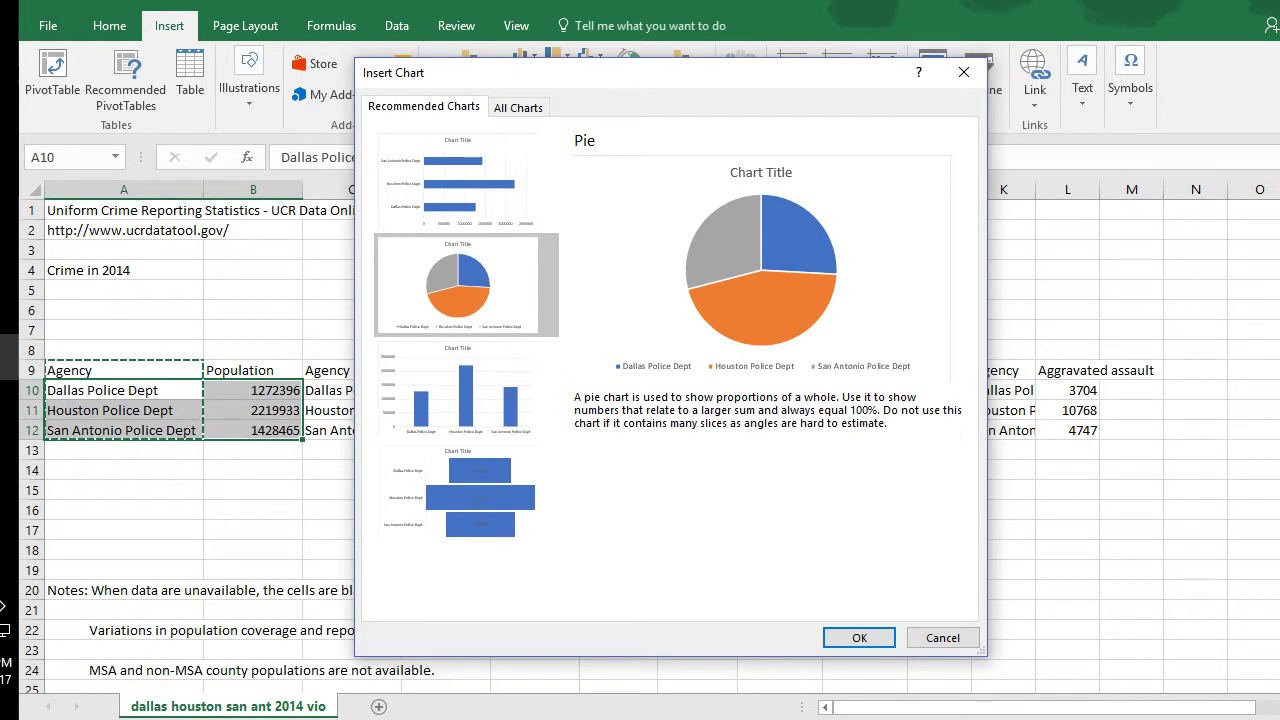
left_click(466, 388)
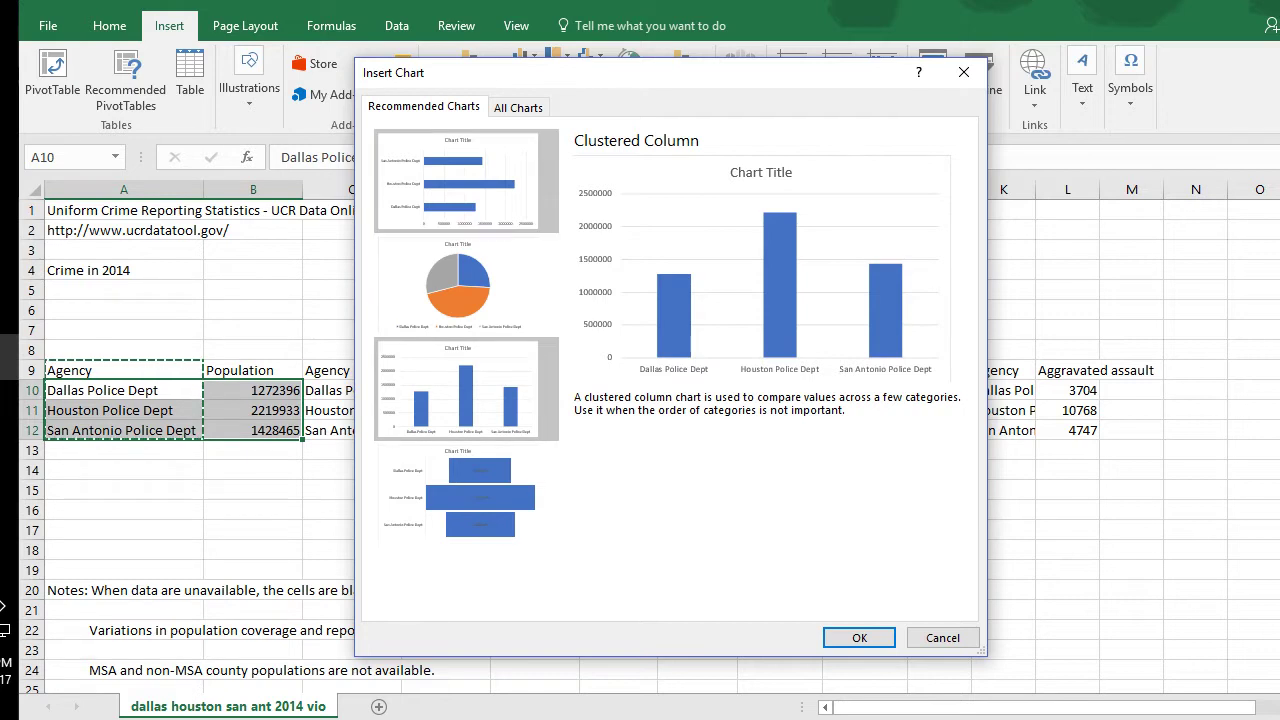
left_click(466, 494)
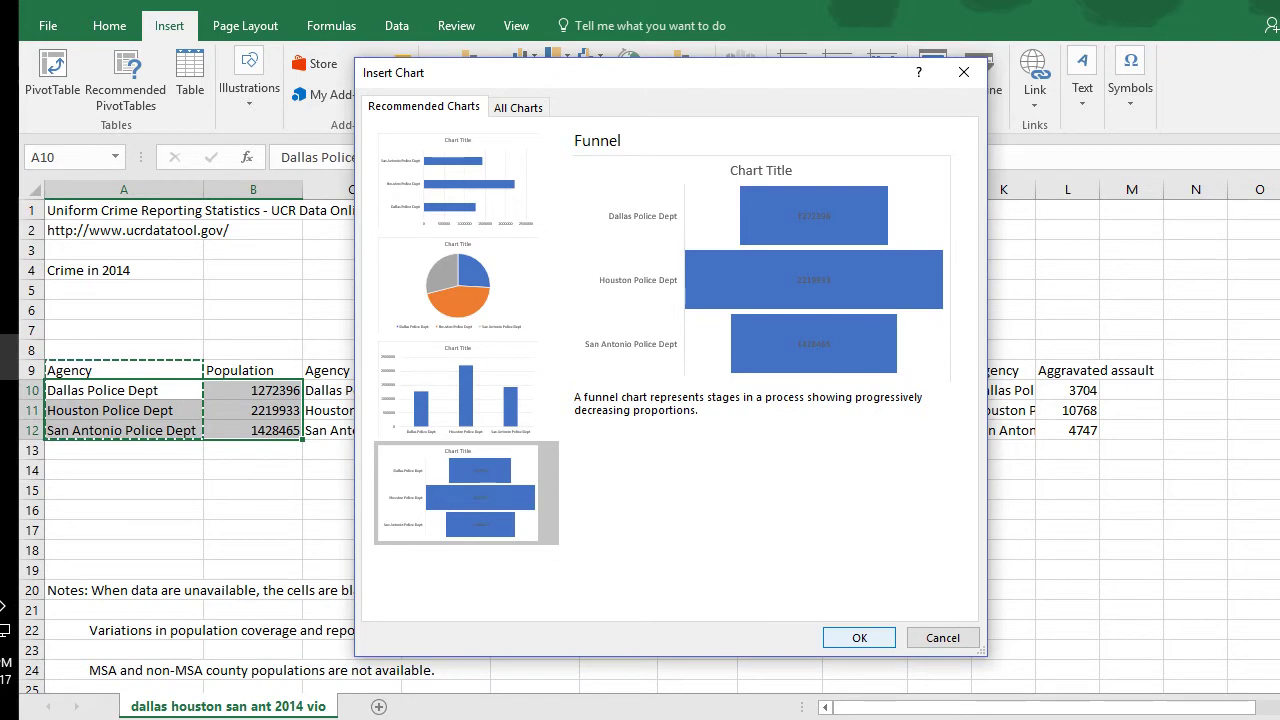
key("Return")
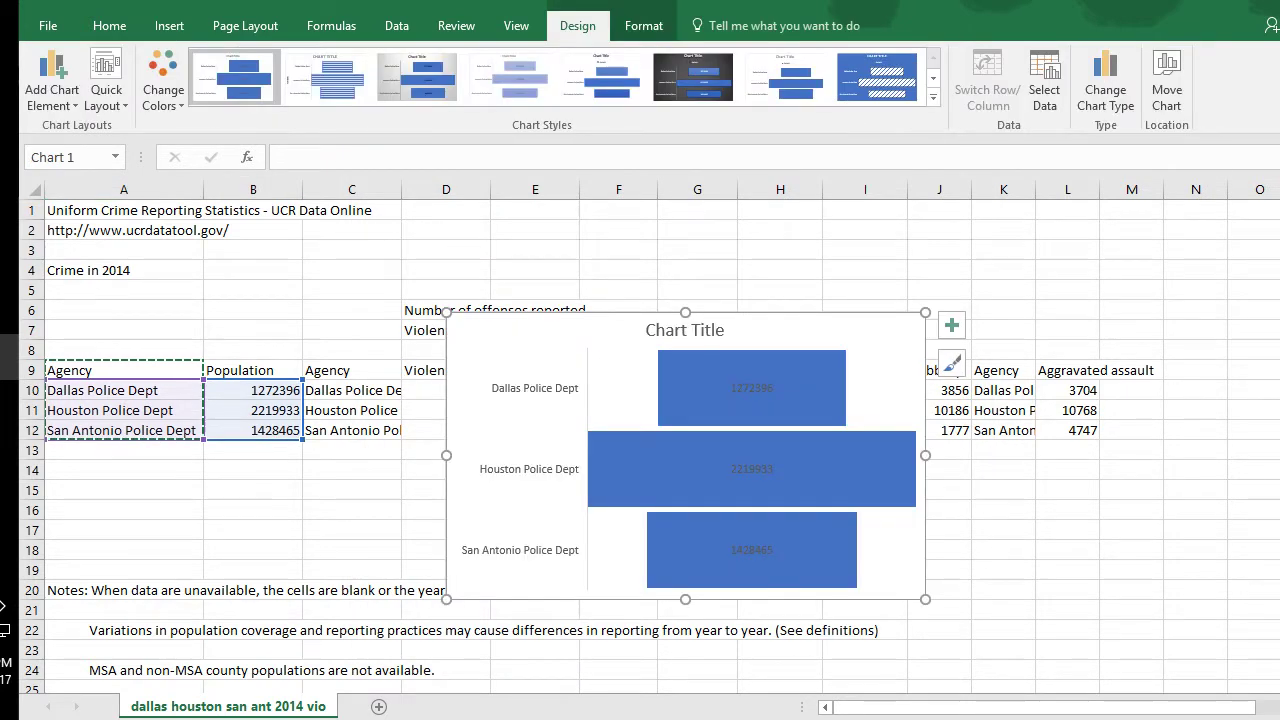
- Title the chart '2014 Population Comparison UCR Data Reporting Dallas, Houston, San Antonio'
left_click(685, 330)
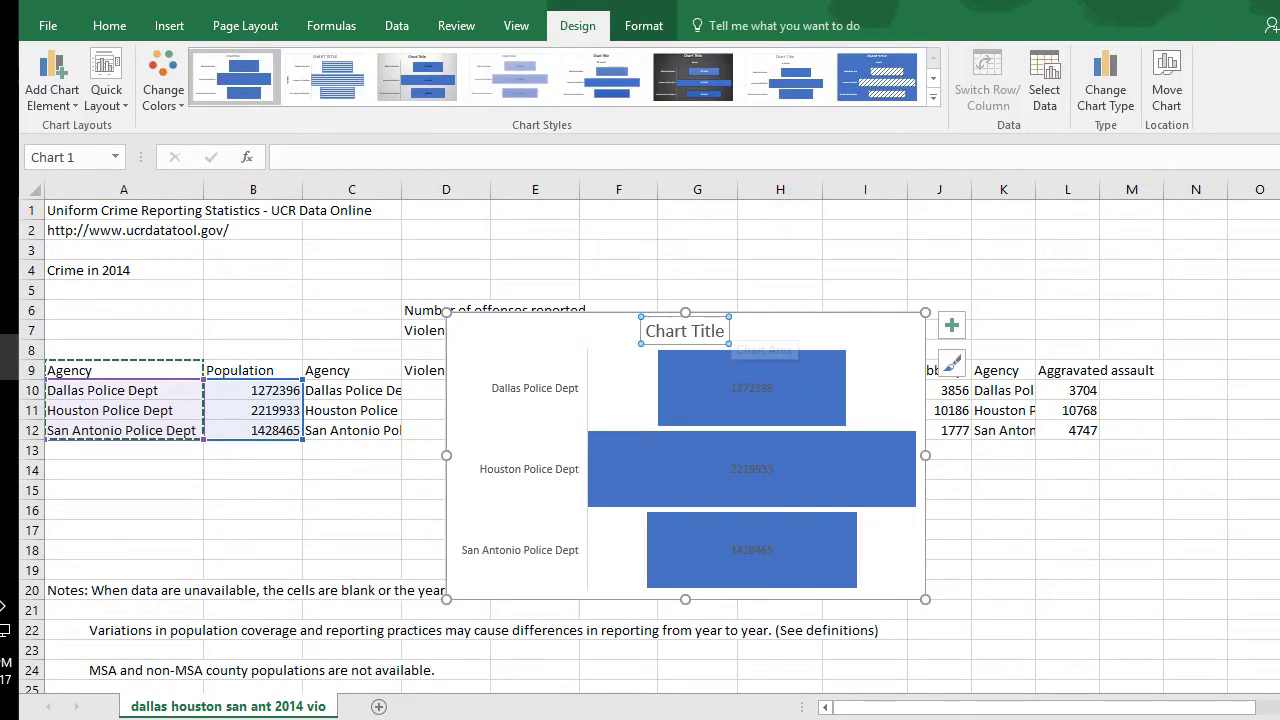
mouse_move(717, 376)
key("BackSpace")
key("BackSpace")
key("BackSpace")
key("BackSpace")
key("BackSpace")
key("BackSpace")
key("BackSpace")
key("BackSpace")
key("BackSpace")
key("BackSpace")
key("BackSpace")
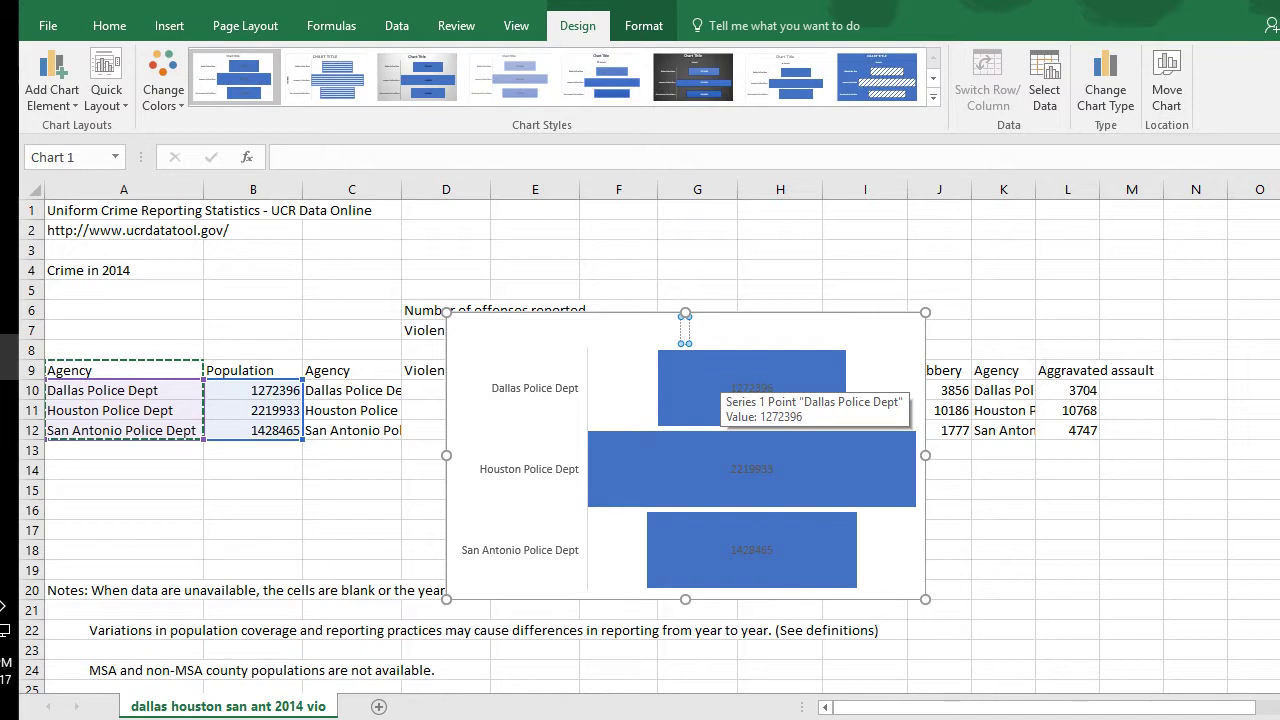
type("2014")
type("Population")
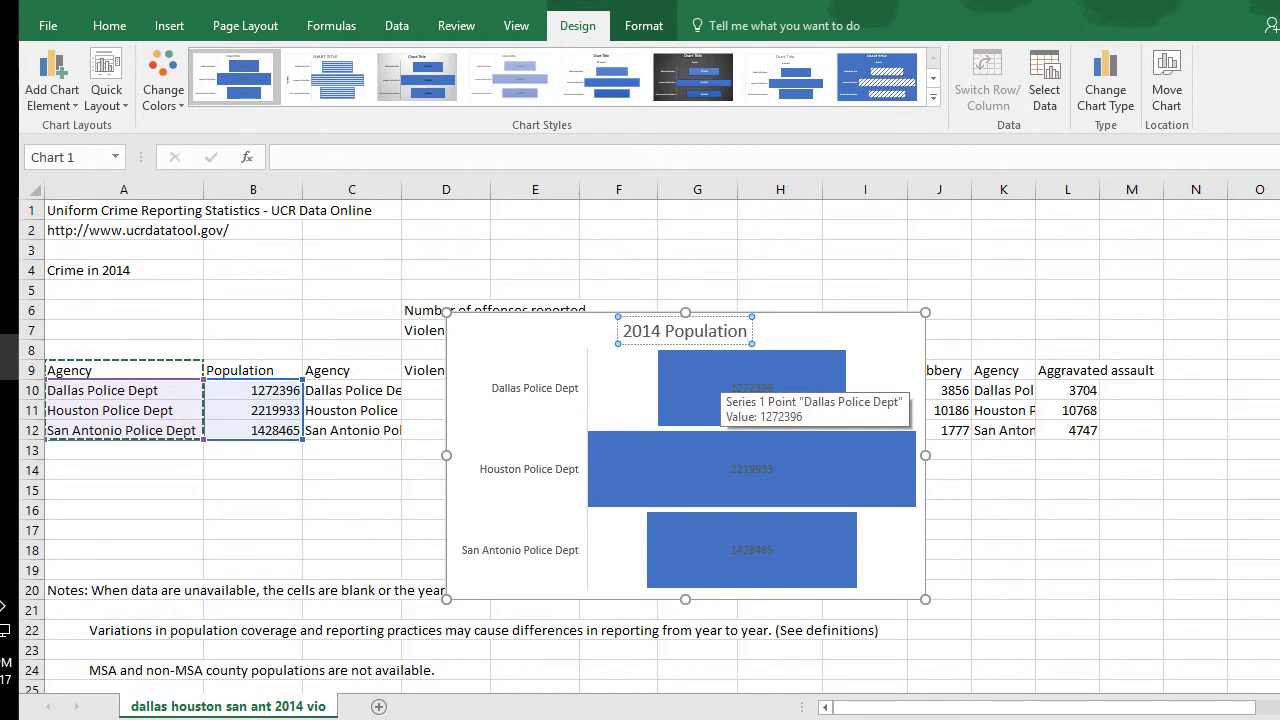
type(" Cp")
key("BackSpace")
type("omparison")
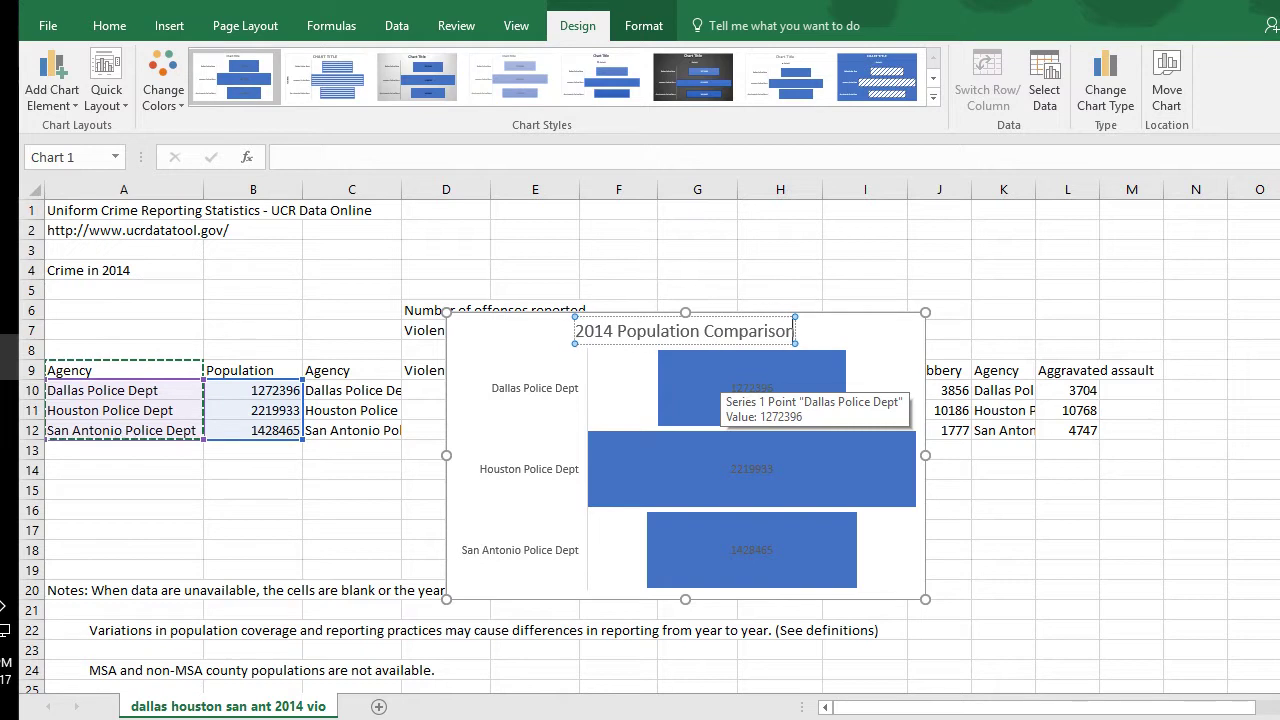
type(" UCR Data Reporting")
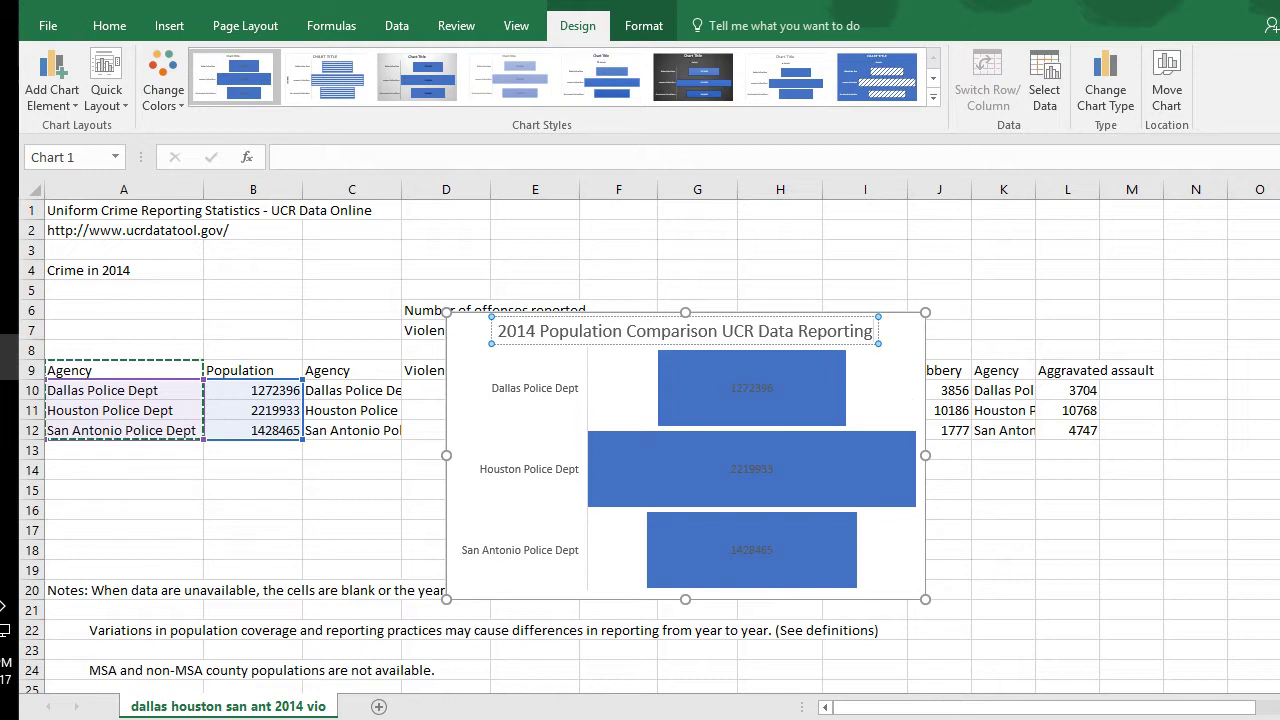
type(" Dallas, H")
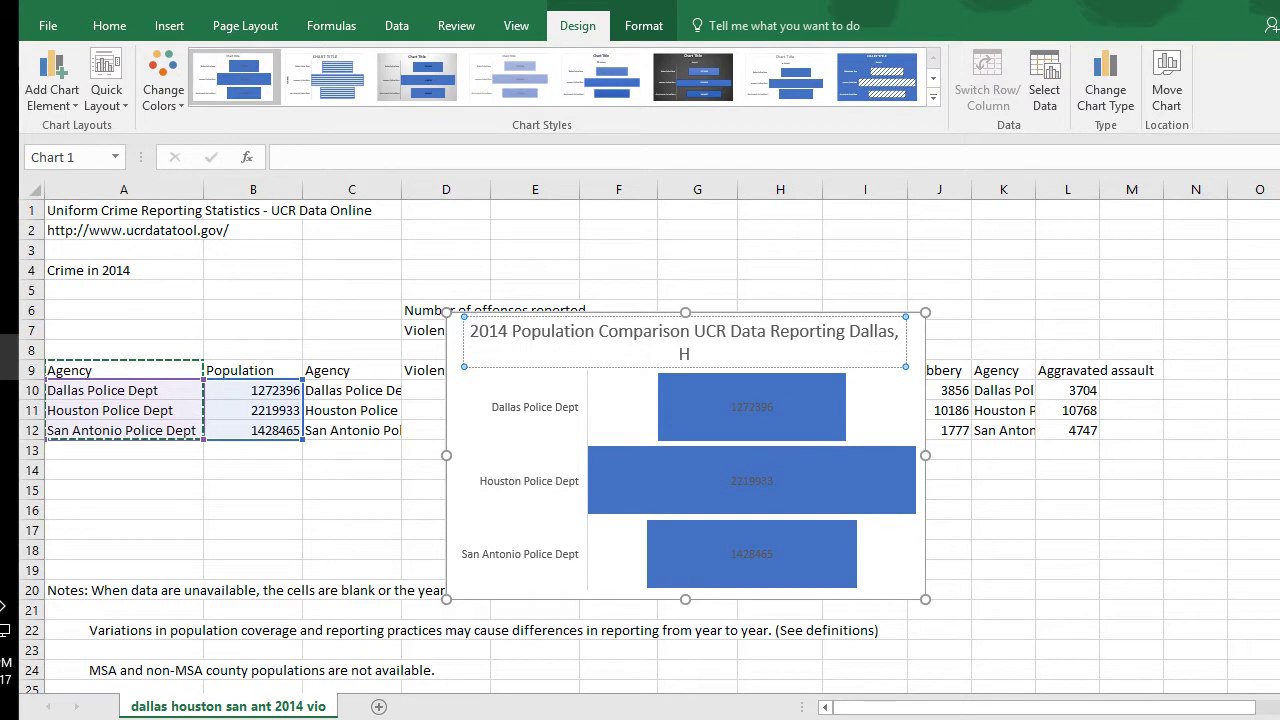
type("ouston, ")
type("San Antonil")
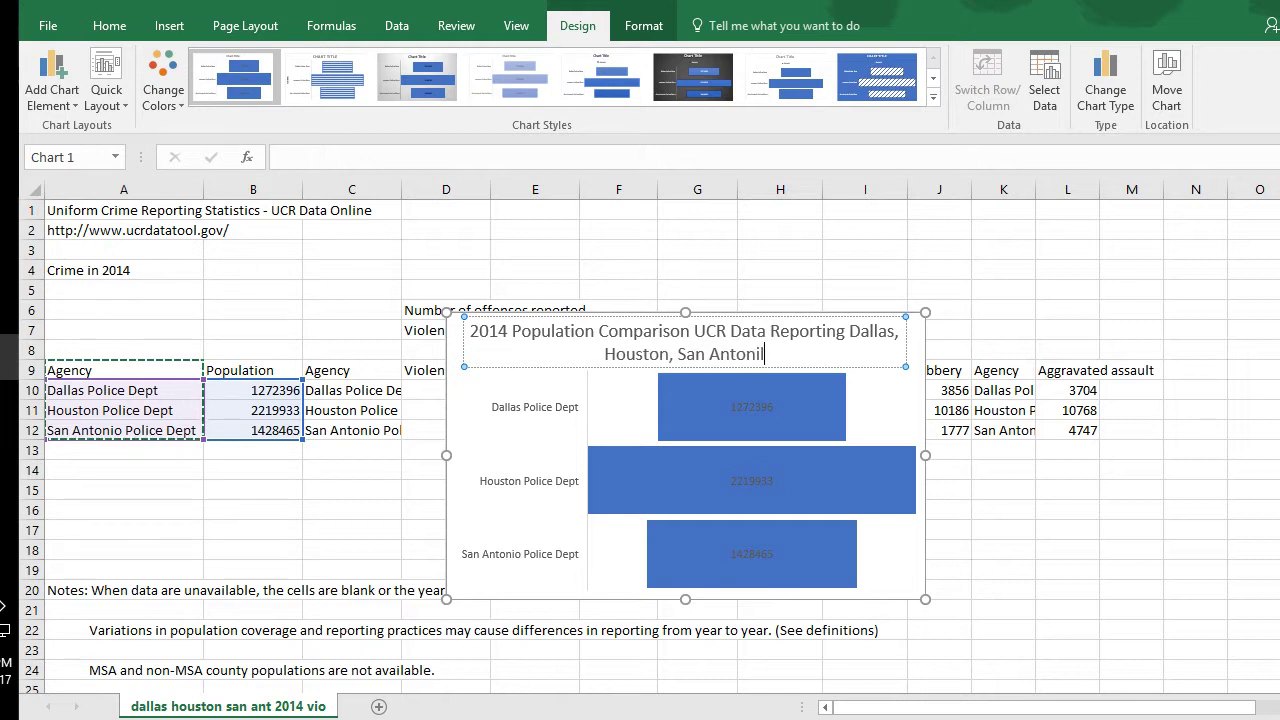
key("Return")
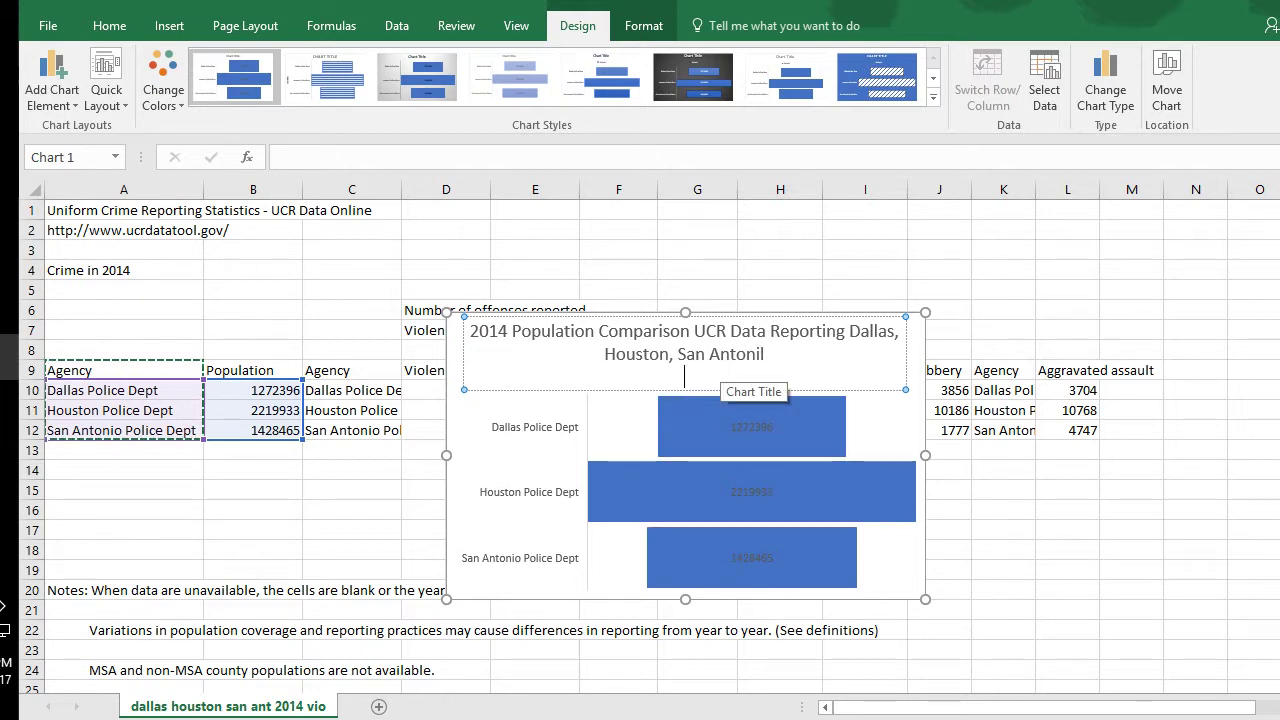
key("BackSpace")
key("BackSpace")
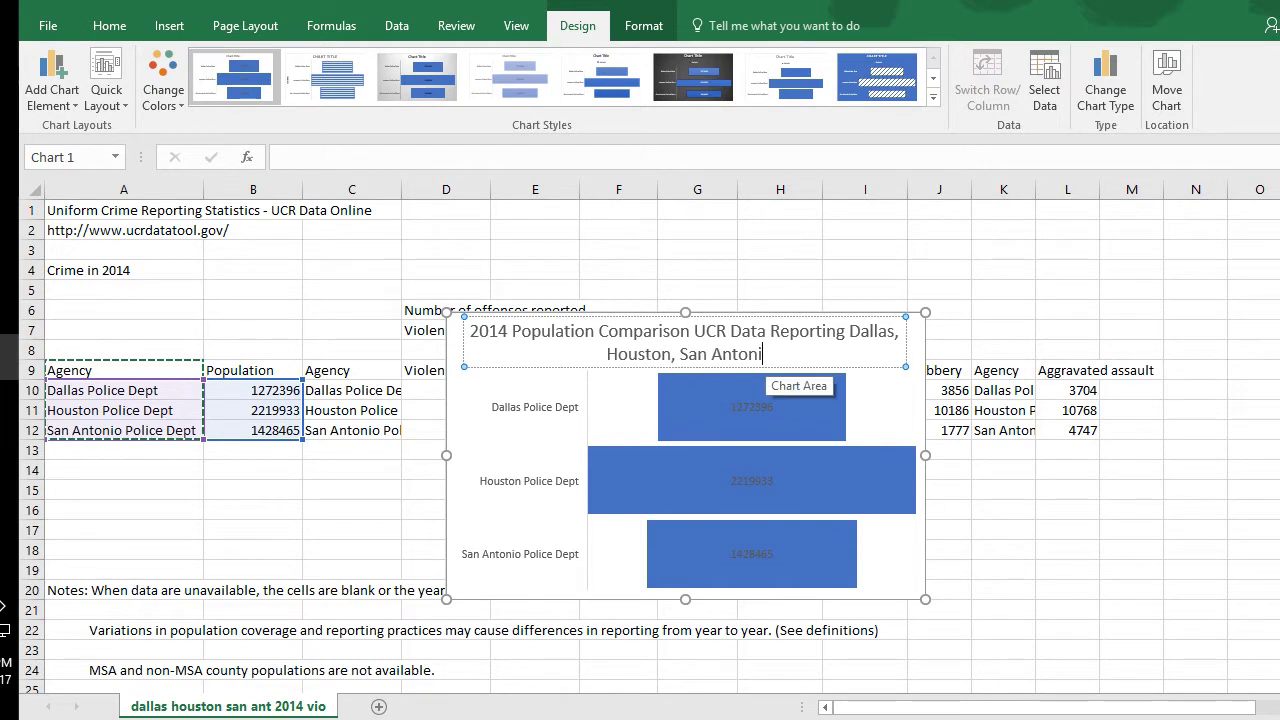
type("o")
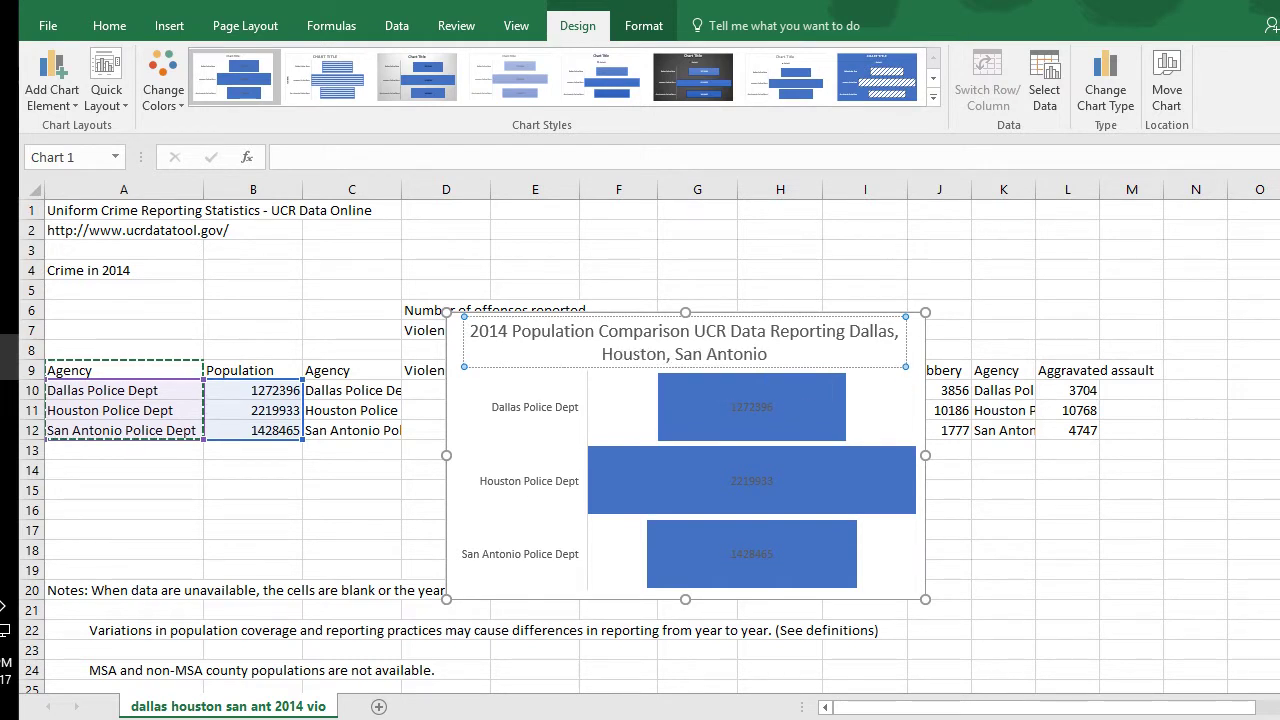
key("Escape")
- Copy the whole funnel chart to the clipboard
right_click(491, 311)
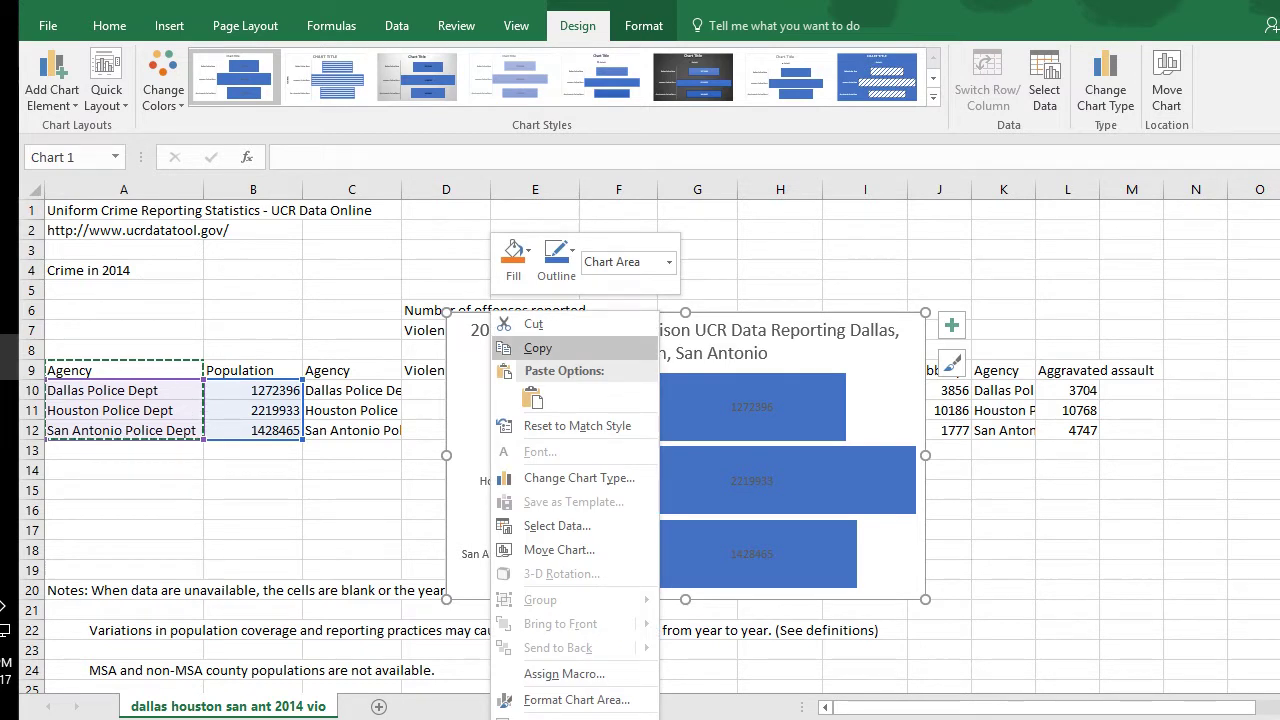
left_click(538, 348)
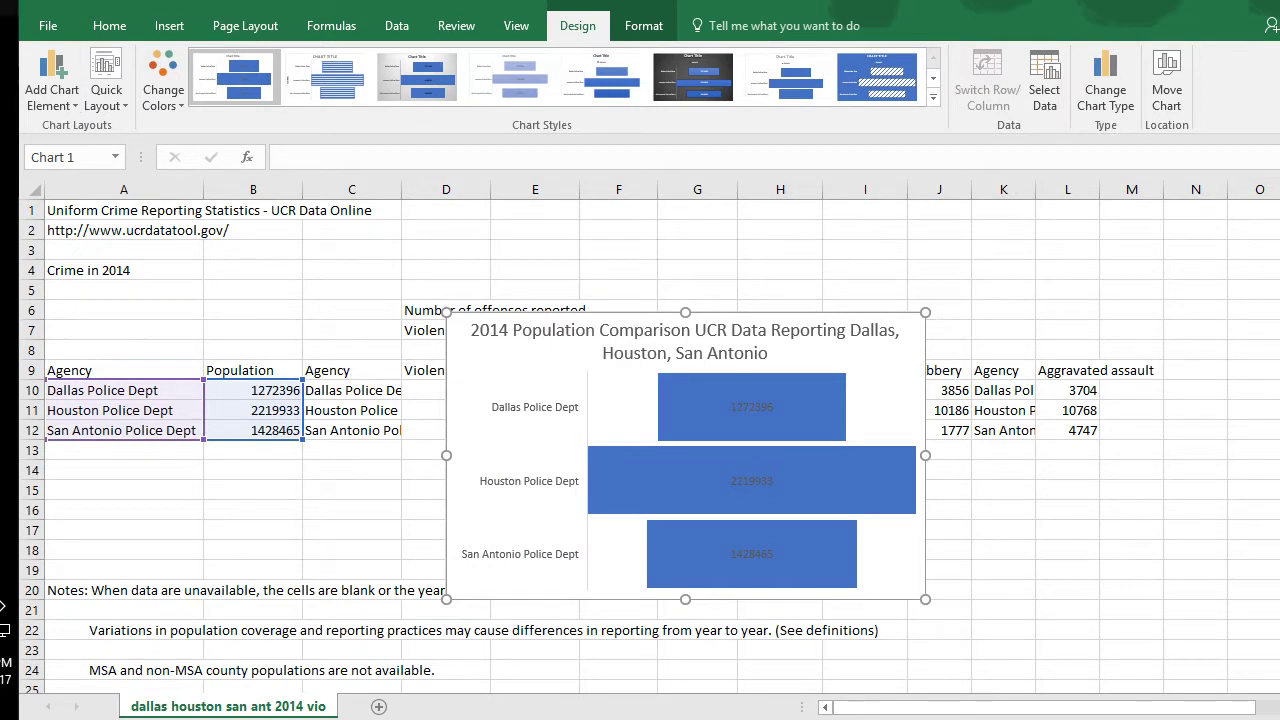
key("super")
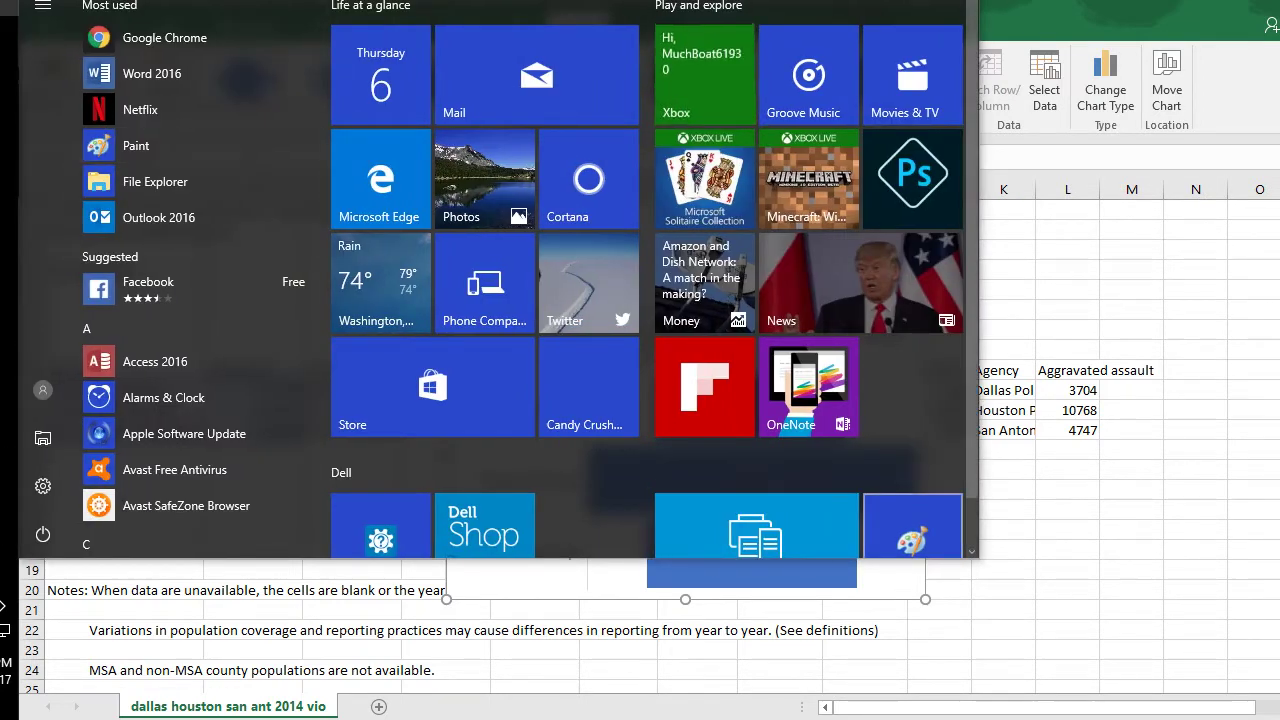
- Paste the chart into Paint and save as JPEG named 'population dal hou san Ant 2014 UCR'
key("Escape")
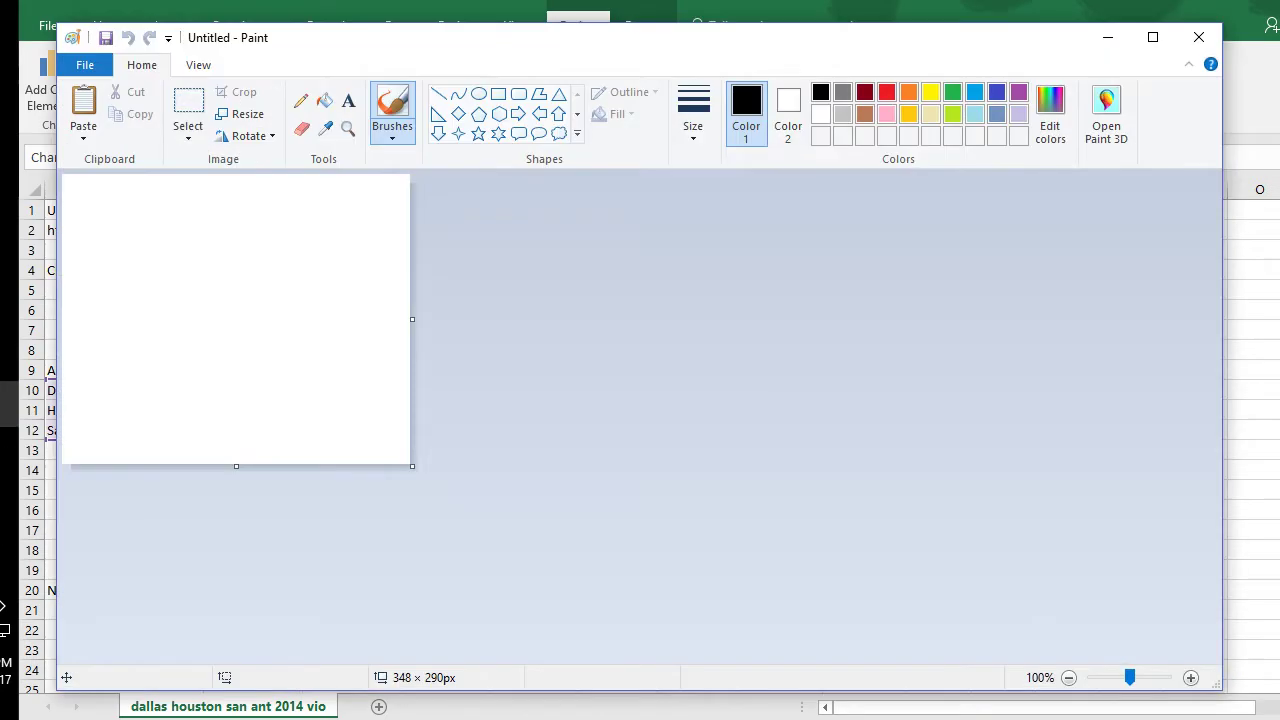
key("ctrl+v")
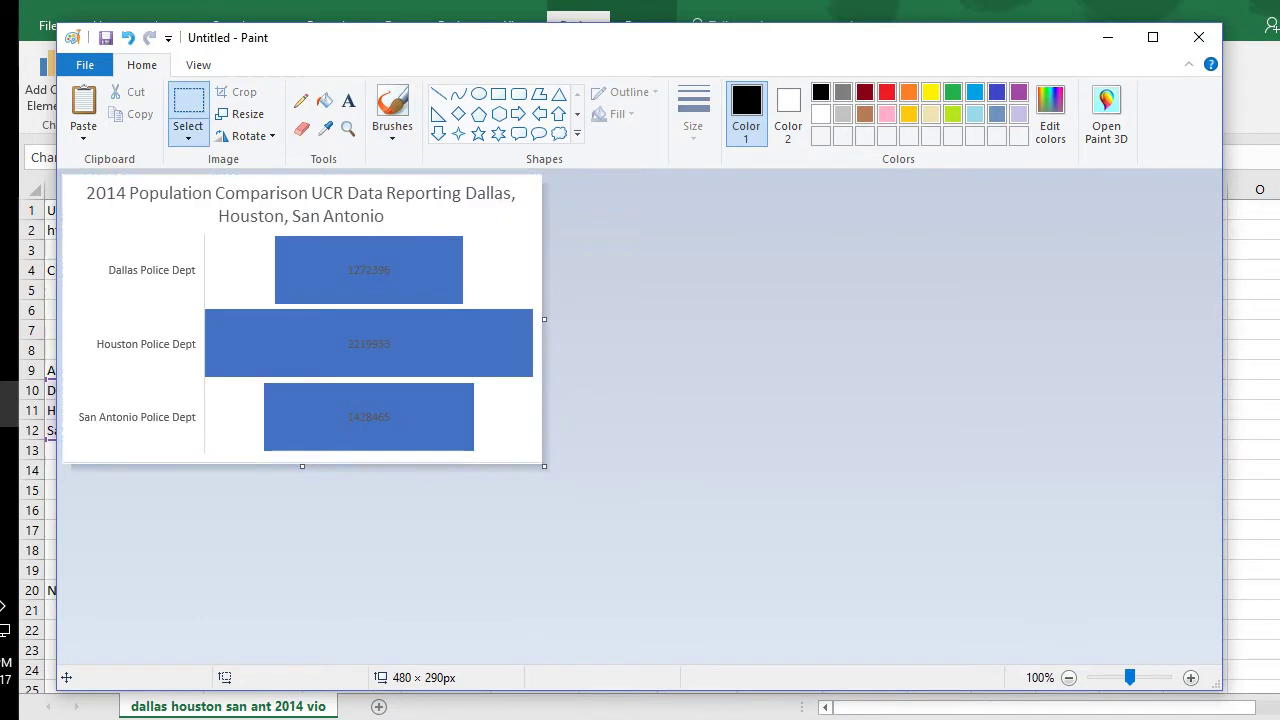
left_click(85, 64)
mouse_move(121, 231)
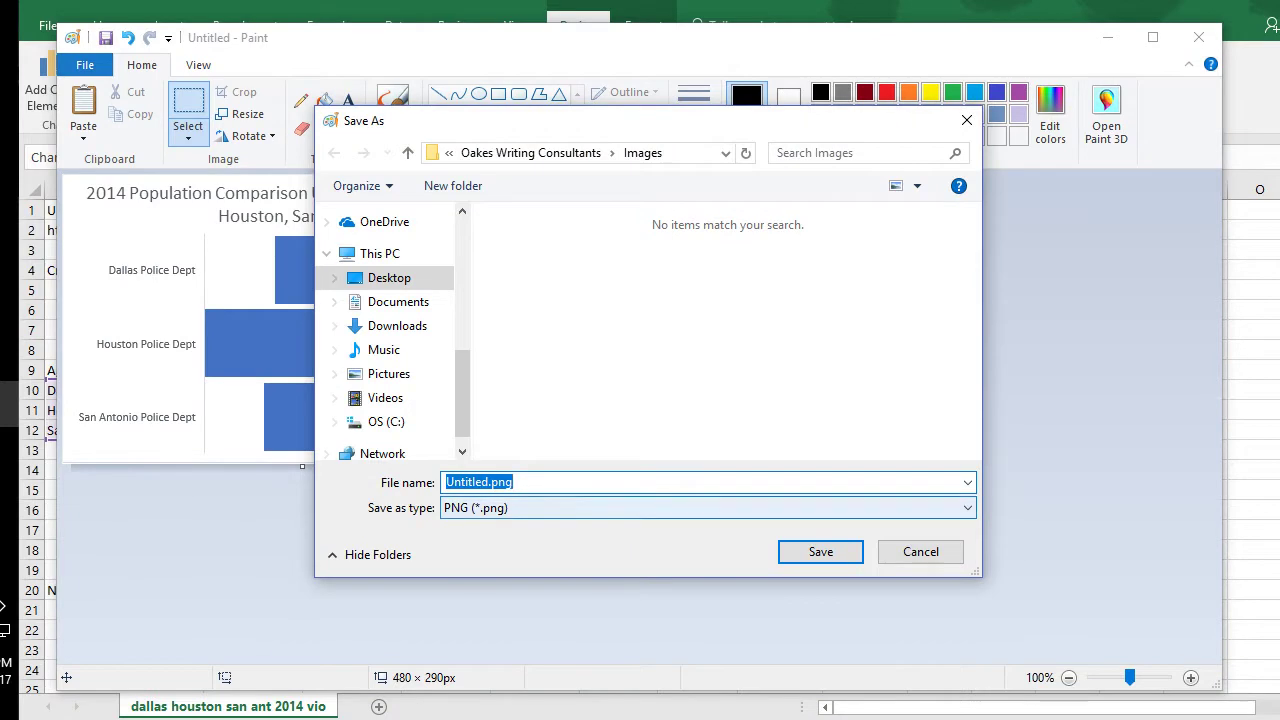
type("population")
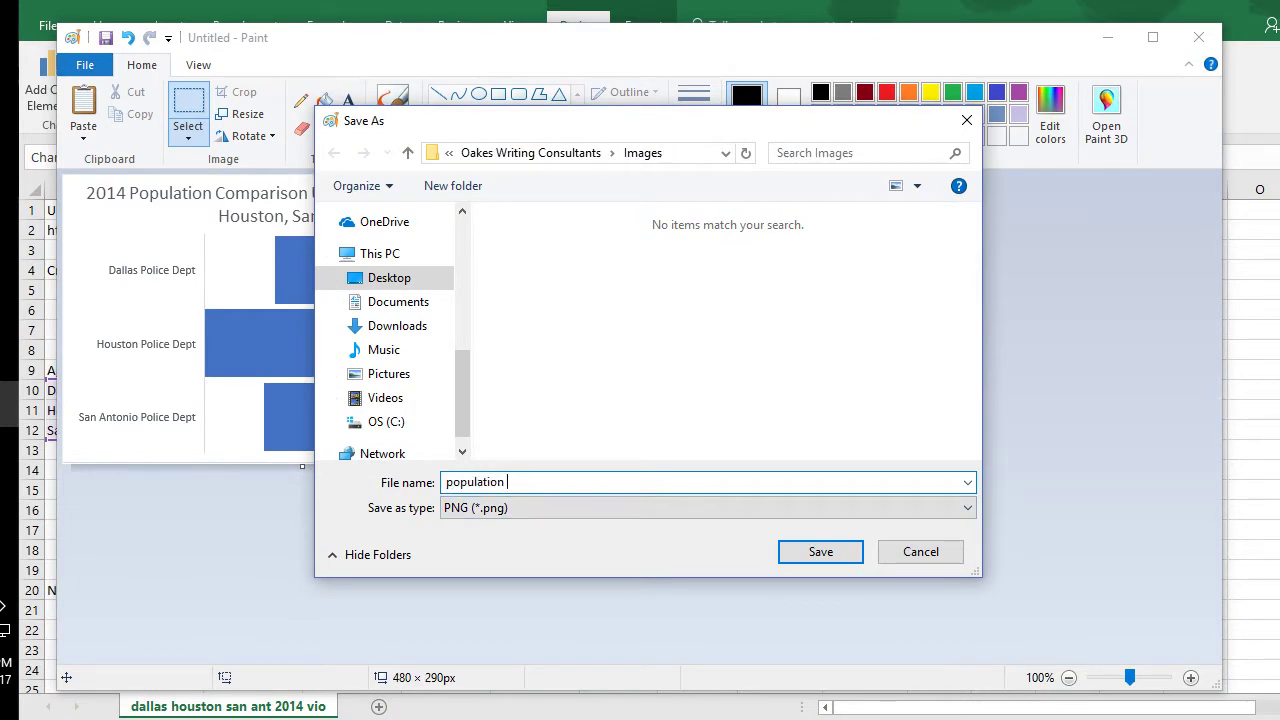
type(" dal hou san Ant ")
type("2014")
type(" UCR")
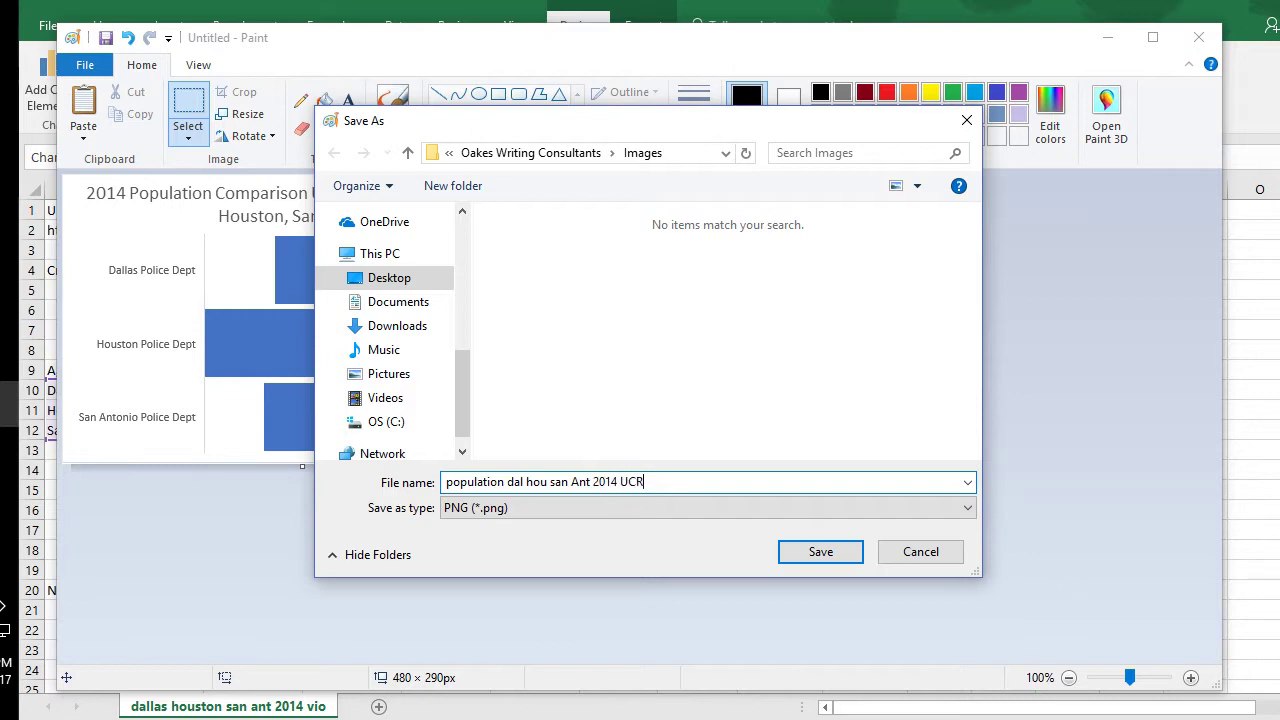
left_click(707, 508)
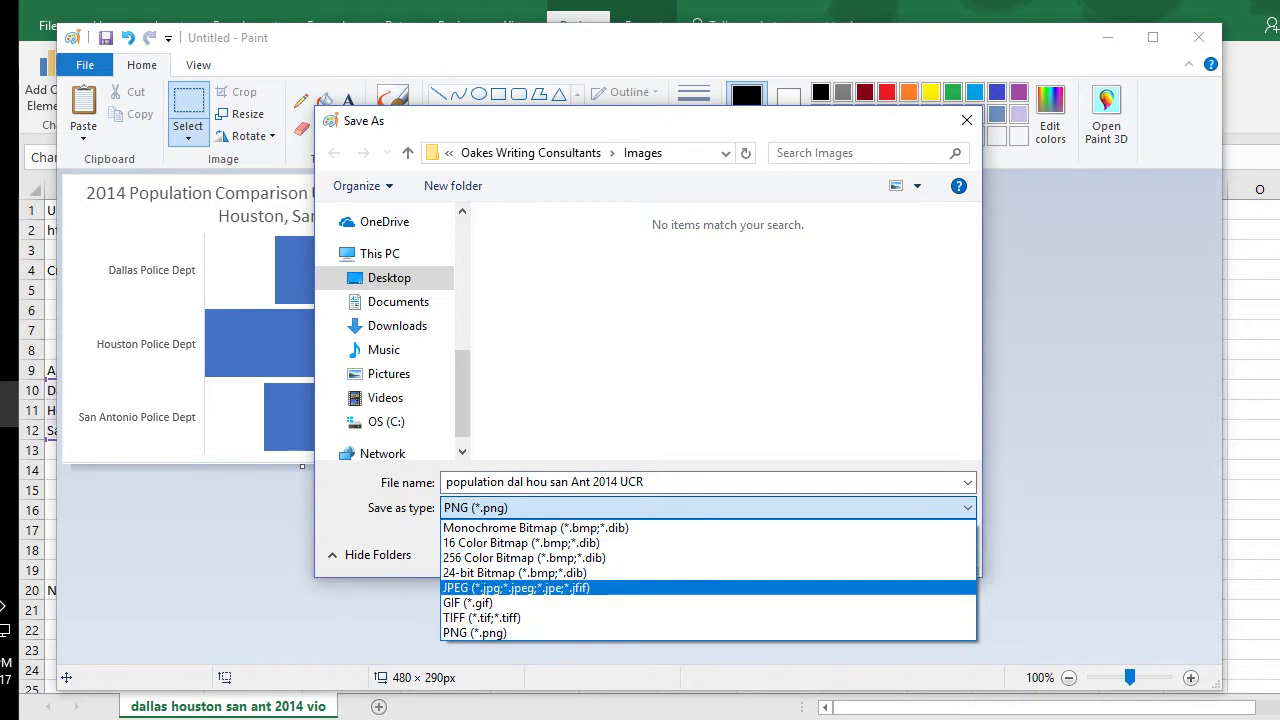
left_click(520, 585)
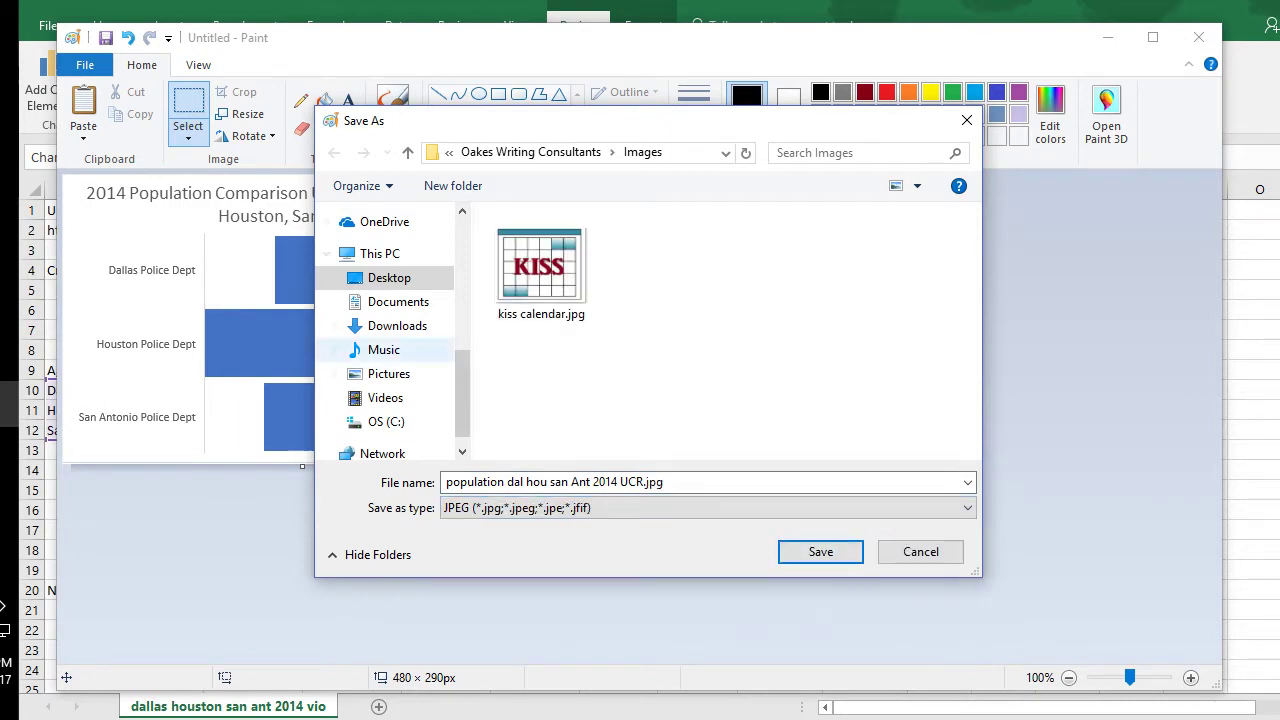
left_click(389, 277)
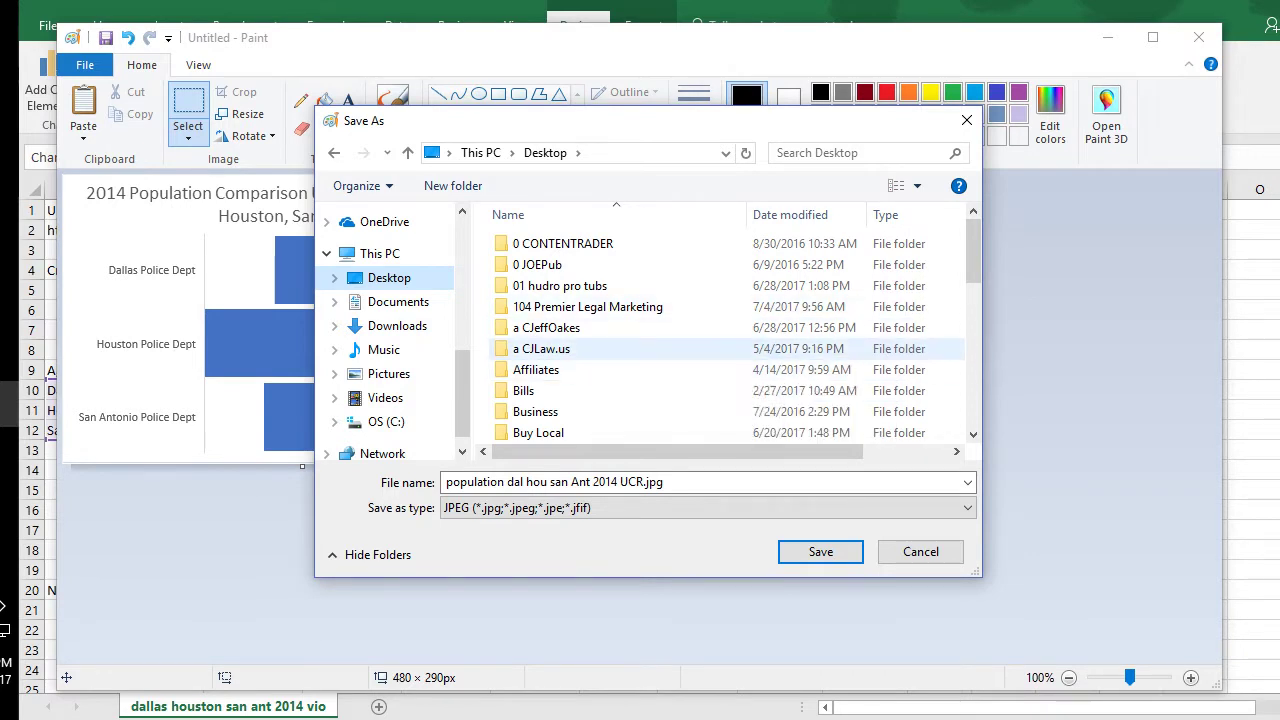
- Save the JPEG into Desktop > CJL ORG > Images on site, then minimize Paint
scroll(600, 347, "down", 1)
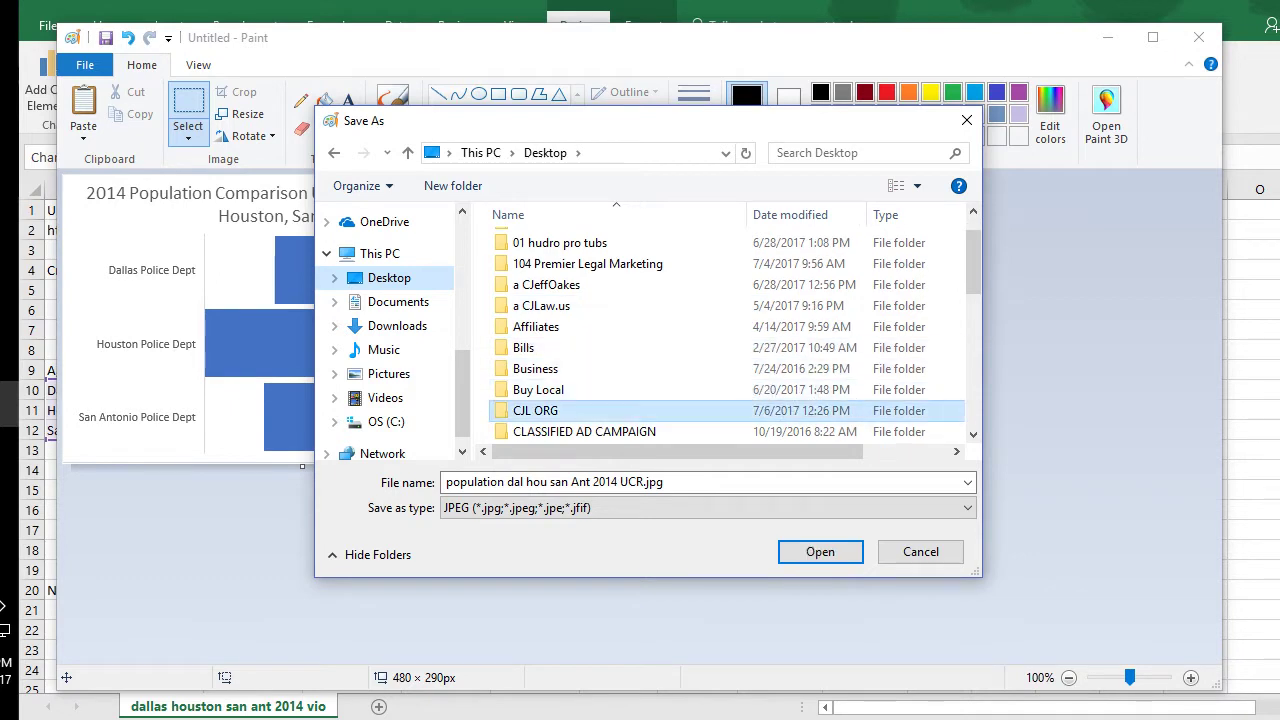
double_click(535, 410)
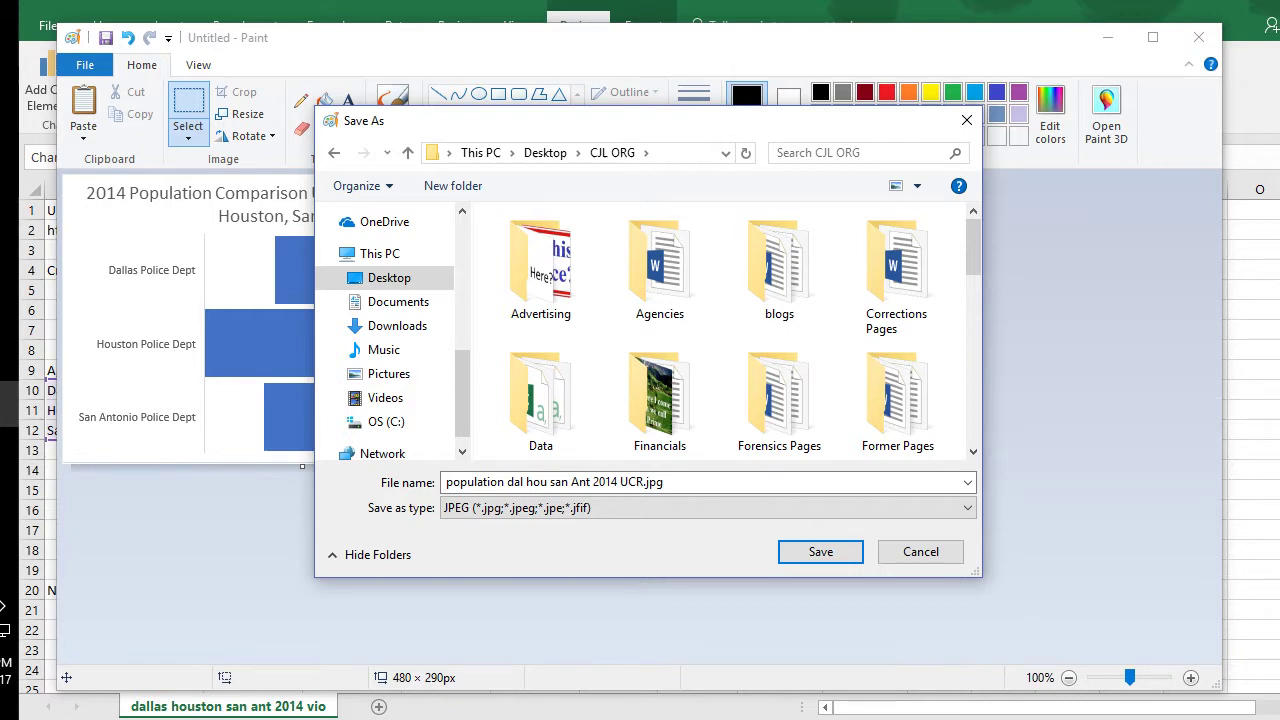
scroll(720, 330, "down", 3)
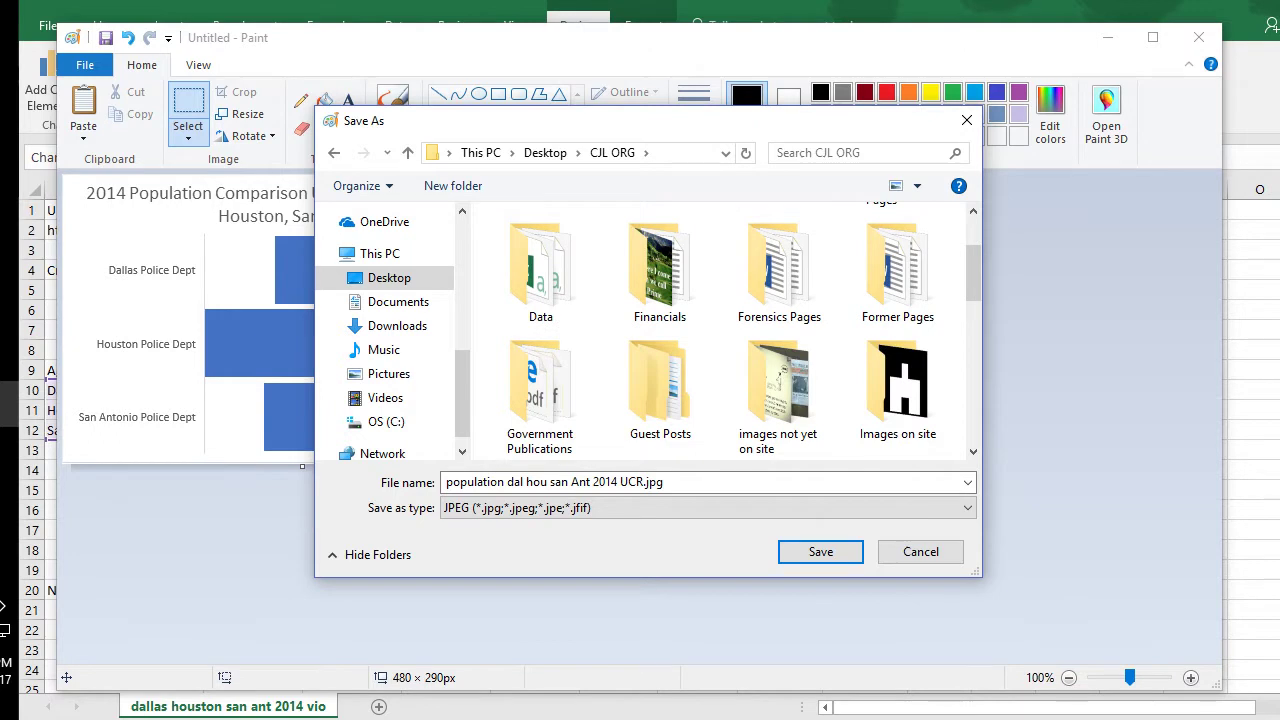
scroll(720, 330, "up", 3)
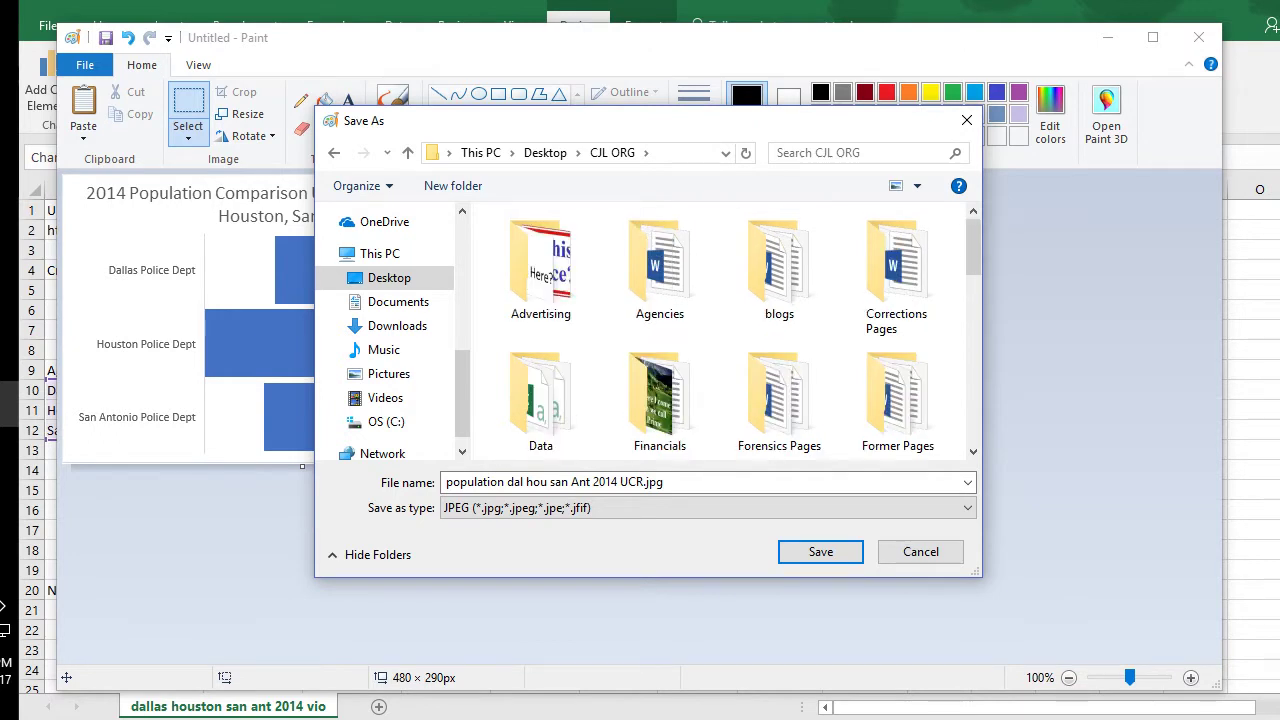
scroll(778, 362, "down", 3)
scroll(778, 362, "down", 6)
scroll(778, 362, "up", 3)
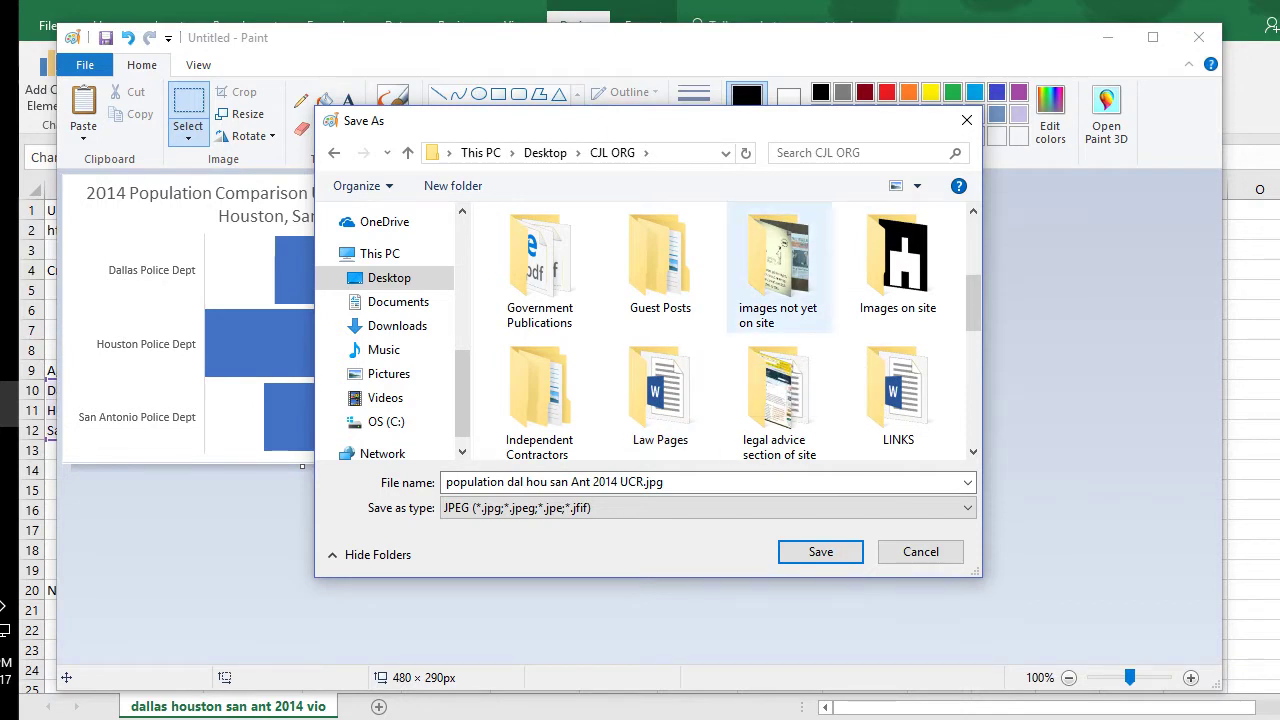
double_click(775, 260)
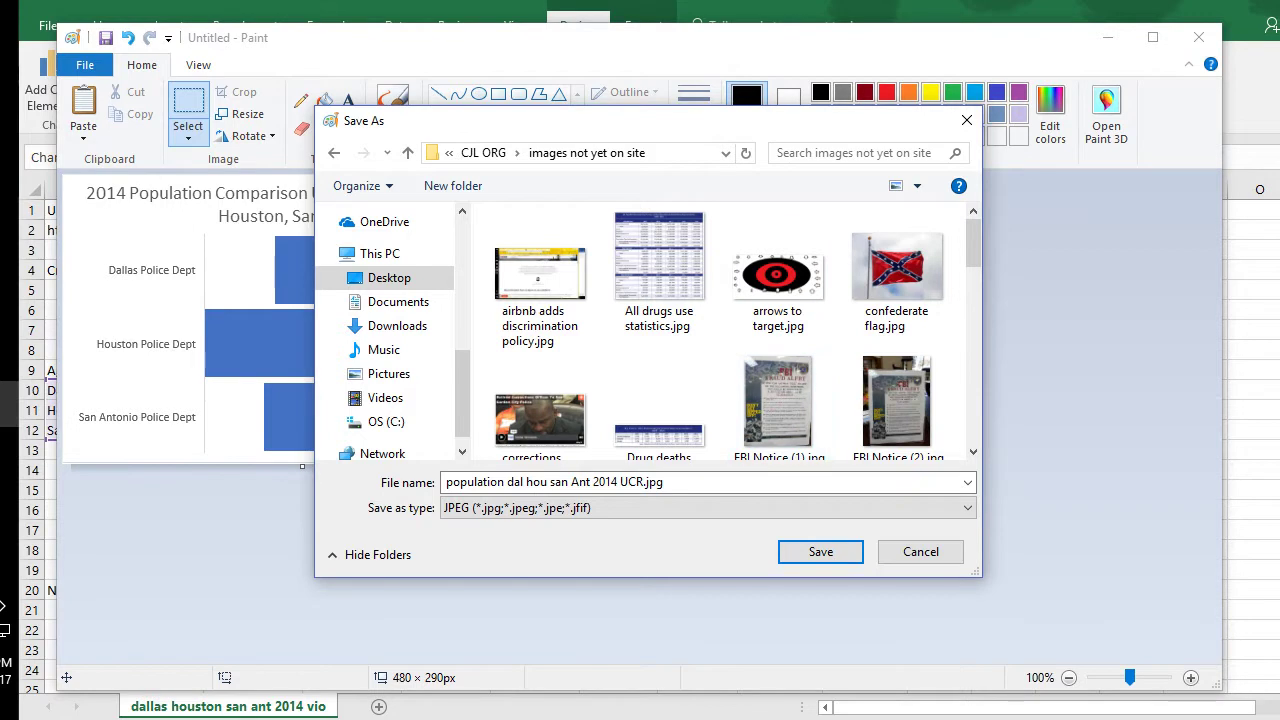
left_click(407, 152)
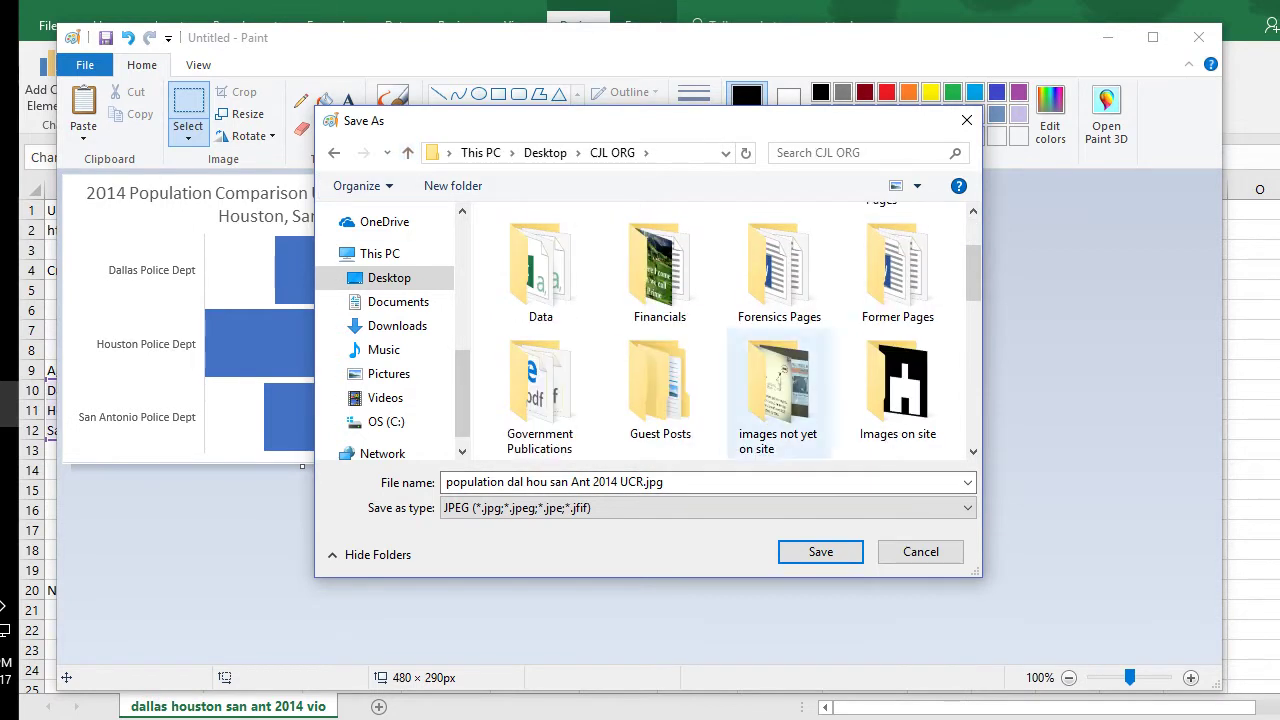
double_click(898, 390)
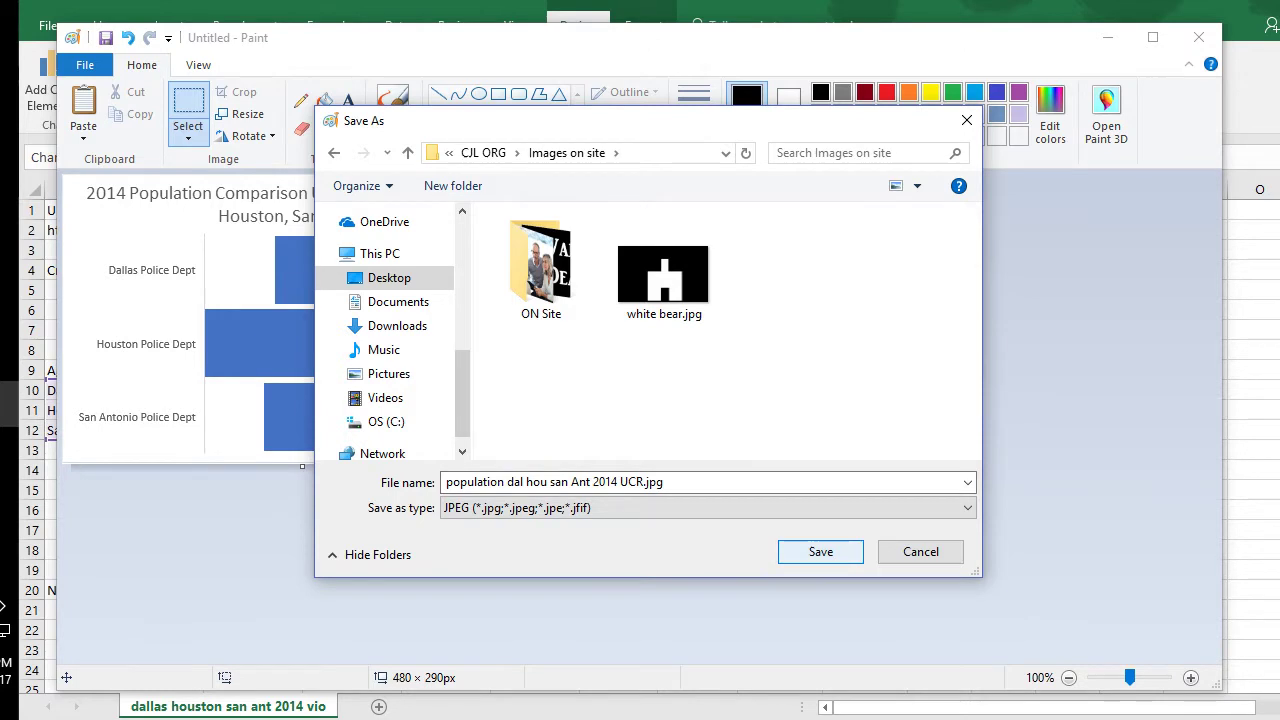
left_click(820, 551)
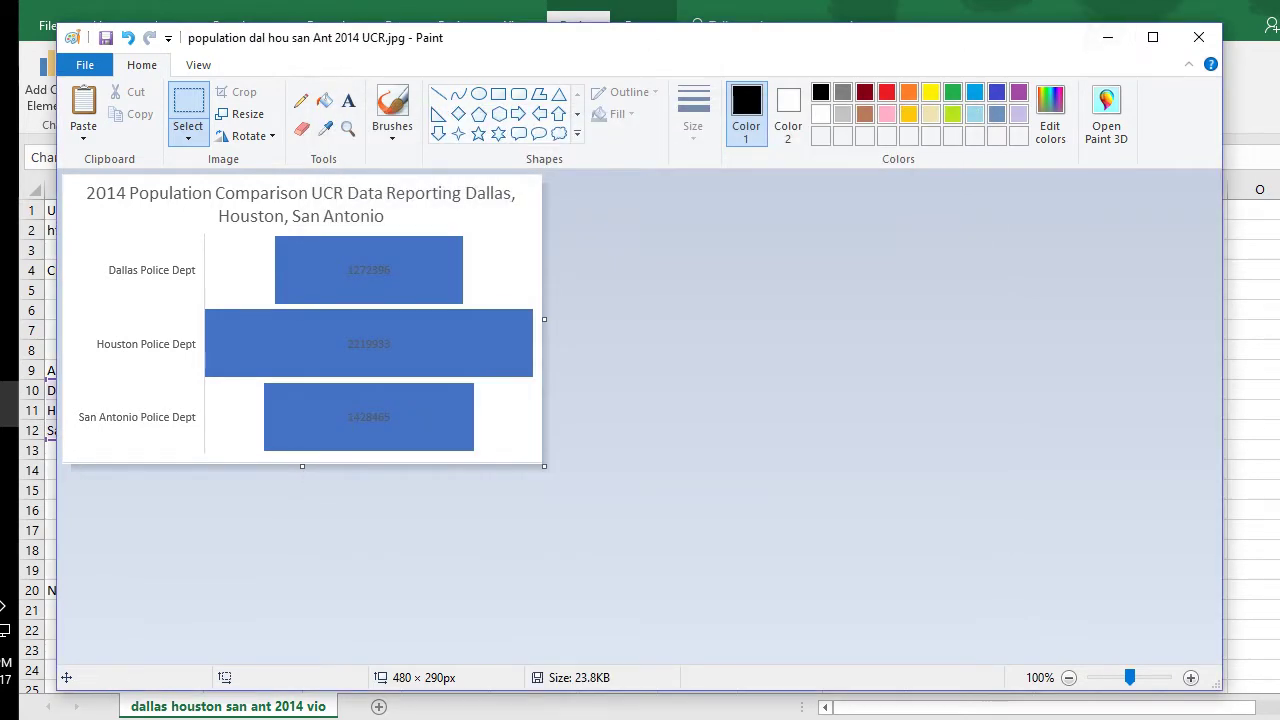
left_click(1107, 37)
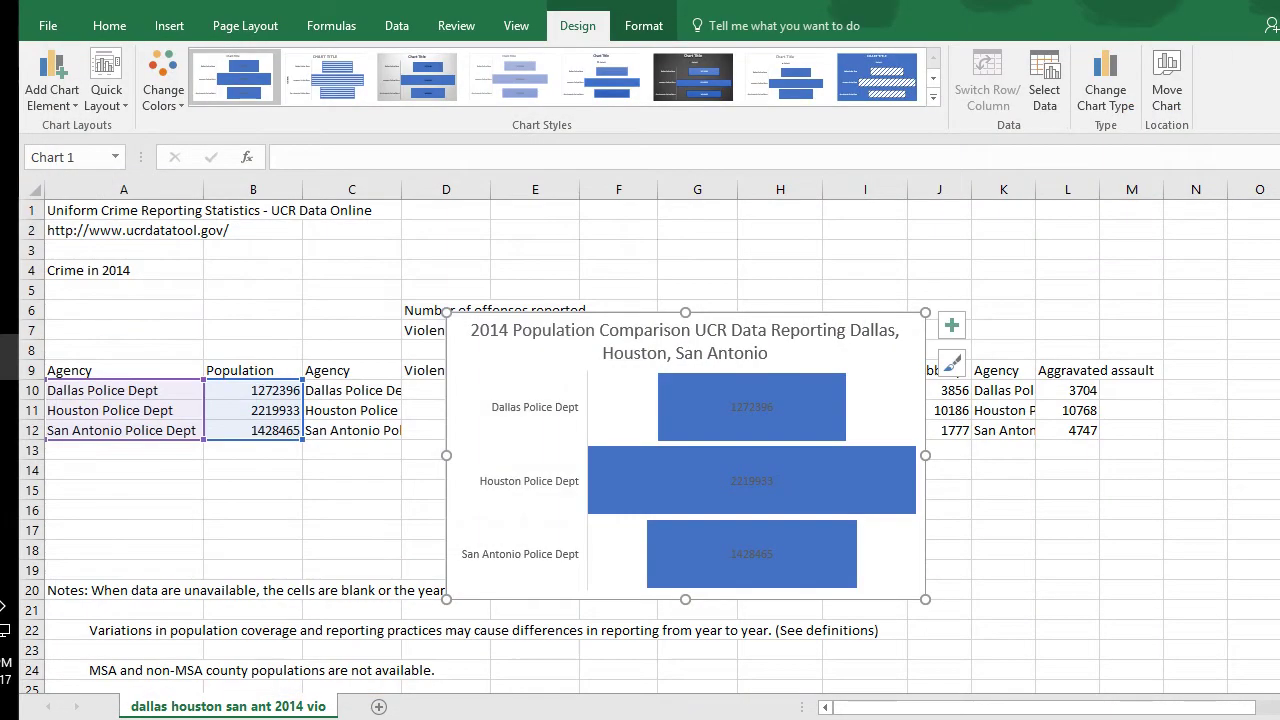
- Move the population funnel chart below the notes
left_click(685, 331)
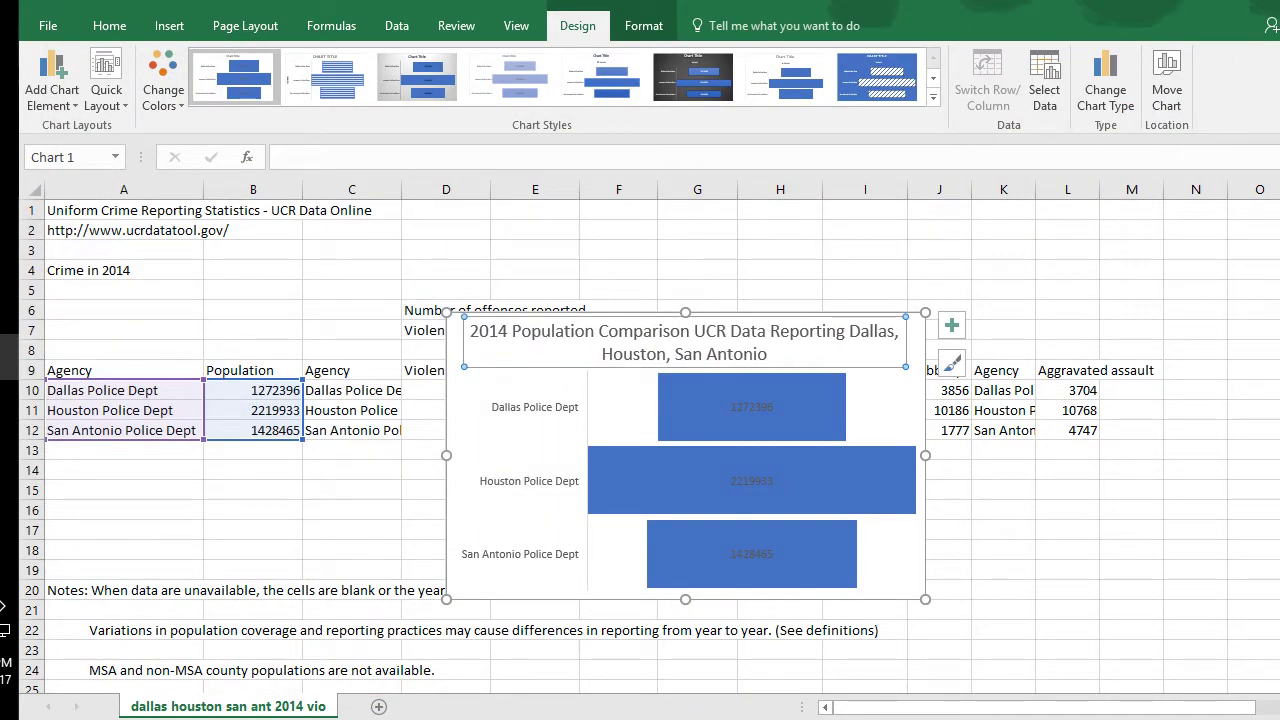
mouse_move(685, 390)
left_mouse_down()
mouse_move(534, 690)
mouse_move(461, 690)
left_mouse_up()
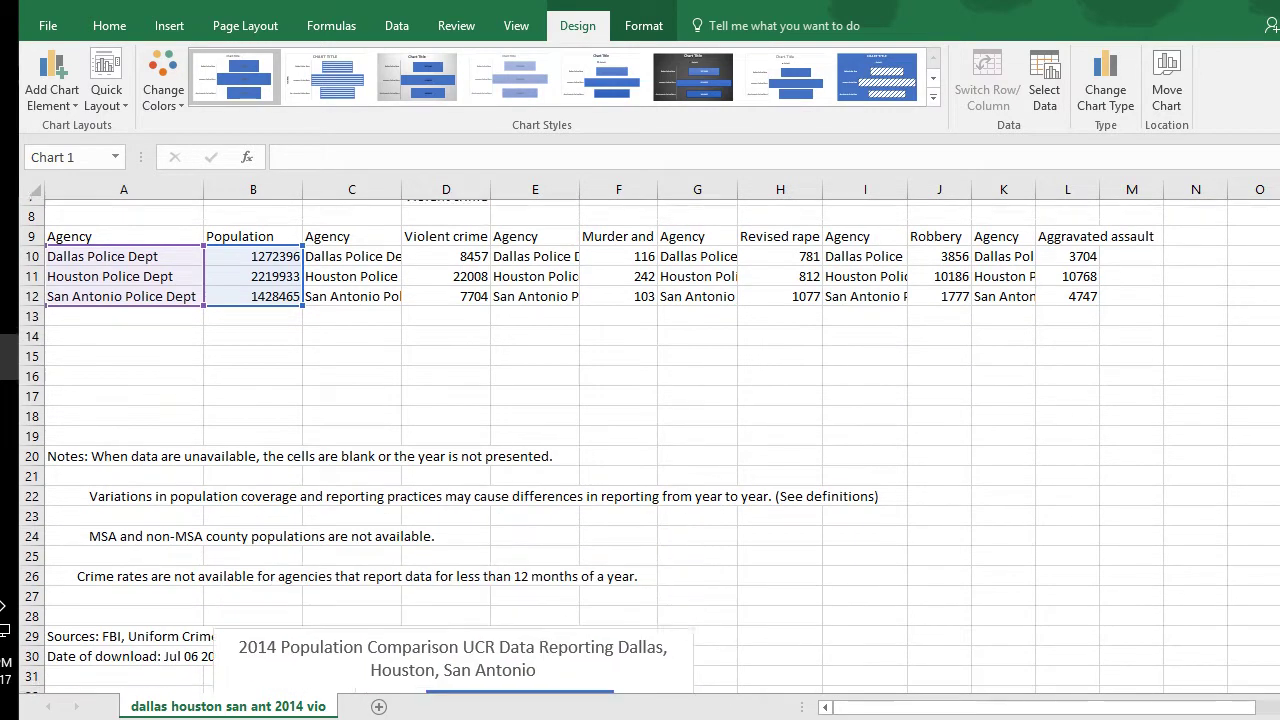
mouse_move(461, 690)
left_mouse_down()
mouse_move(331, 690)
mouse_move(298, 656)
left_mouse_up()
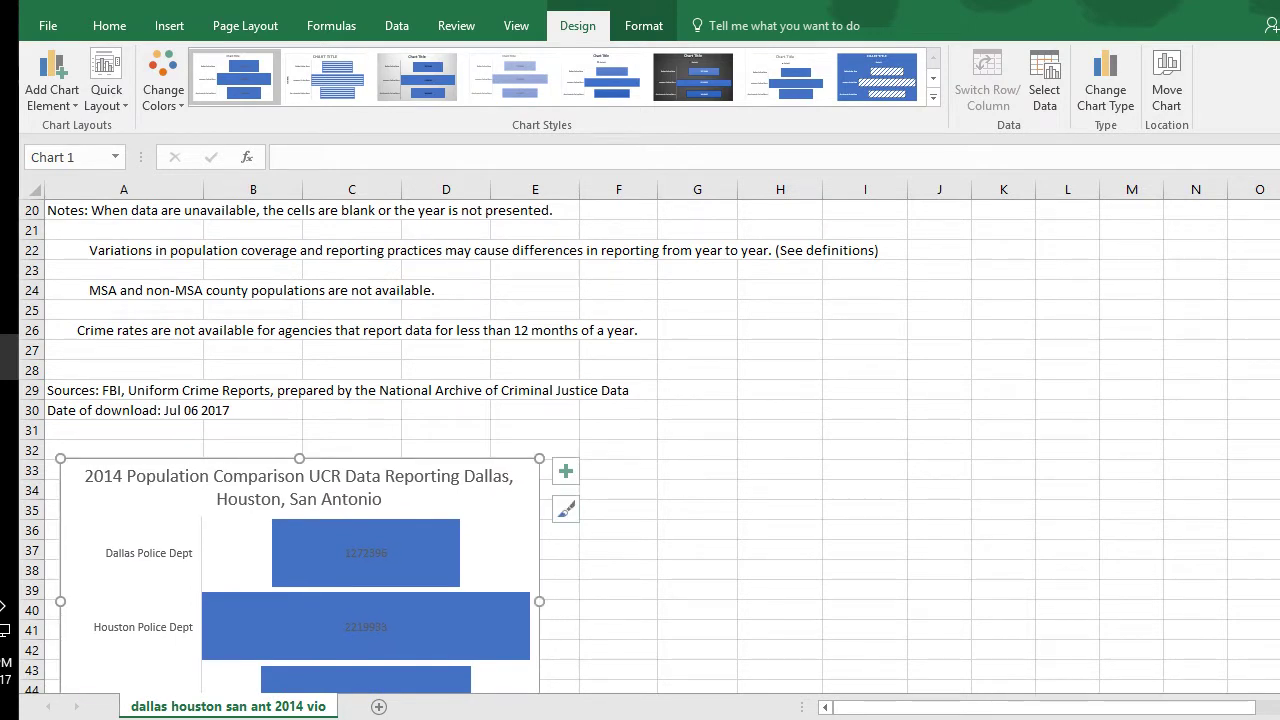
- Select the agencies and violent crime counts in C10:D12
scroll(430, 545, "up", 5)
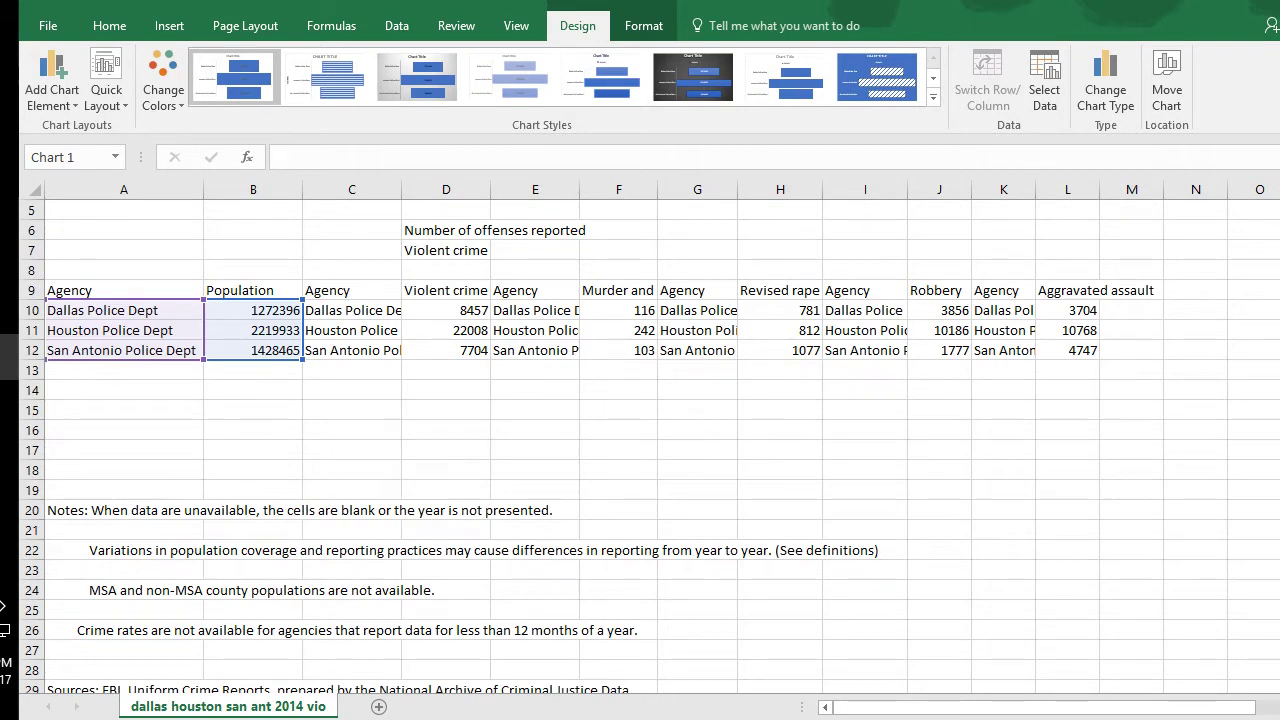
mouse_move(352, 310)
left_mouse_down()
mouse_move(446, 330)
mouse_move(446, 350)
left_mouse_up()
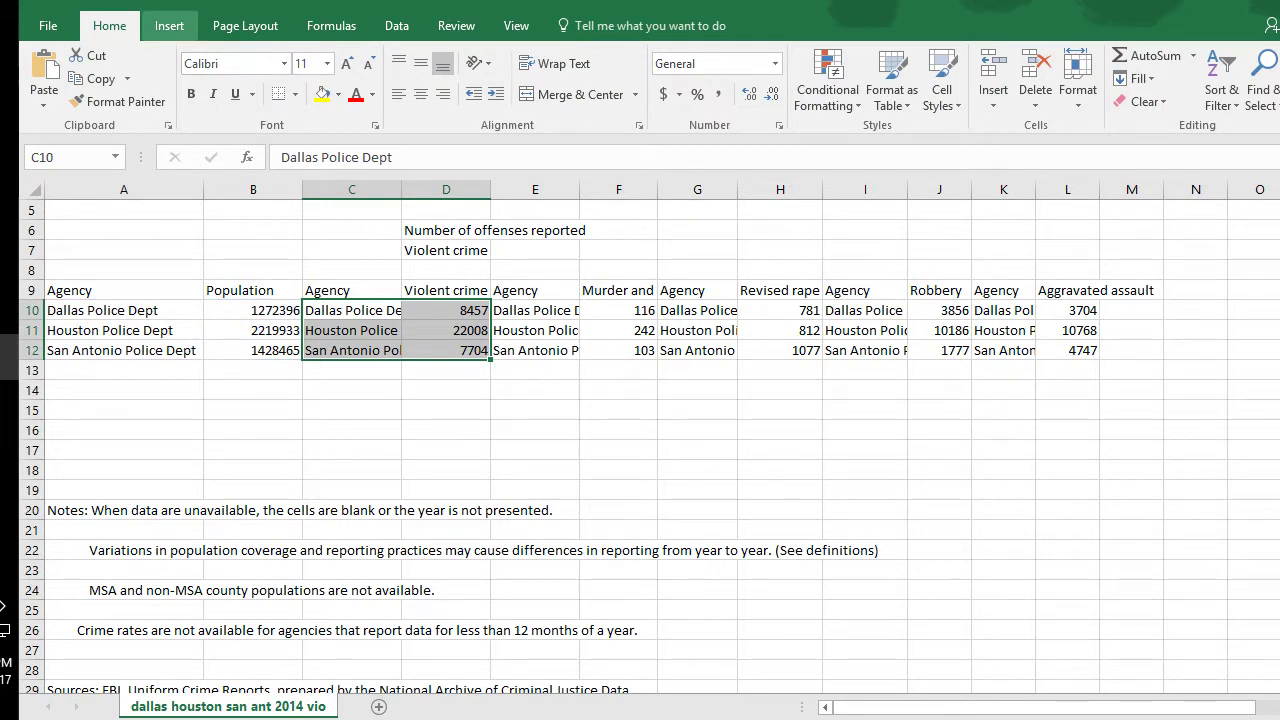
left_click(169, 25)
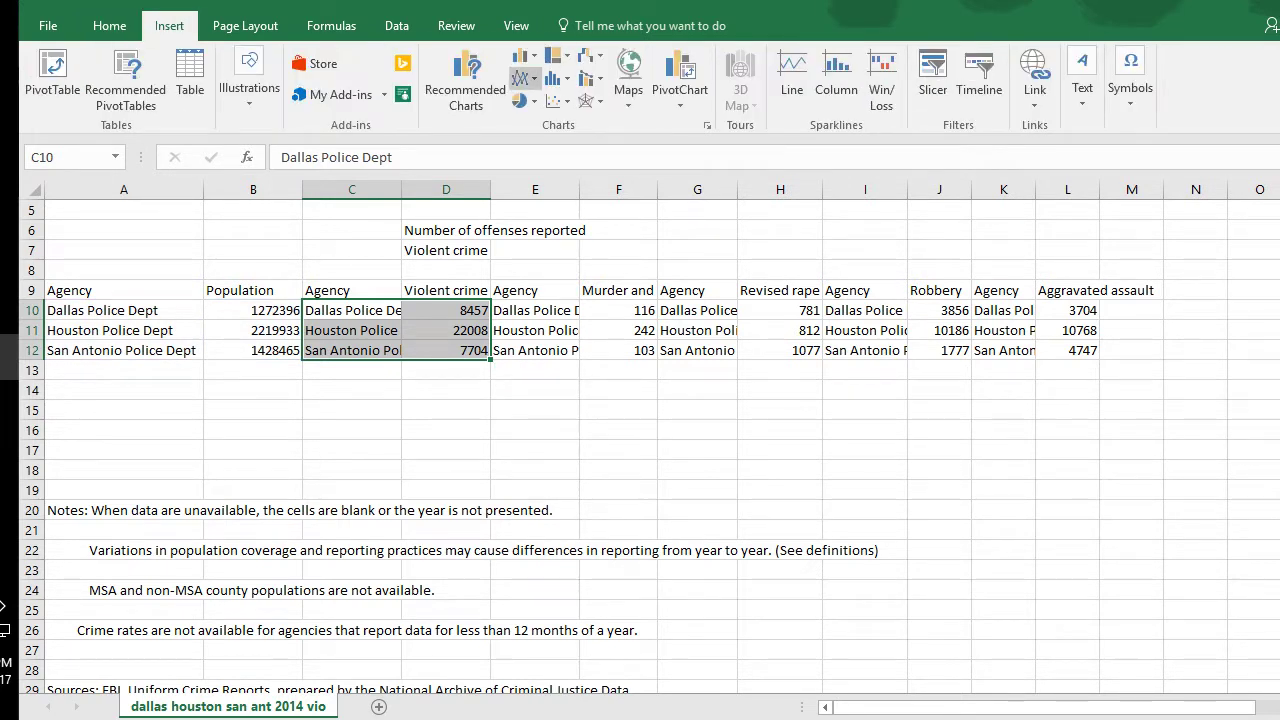
- Insert a recommended Pie chart of the C10:D12 violent crime counts
left_click(465, 80)
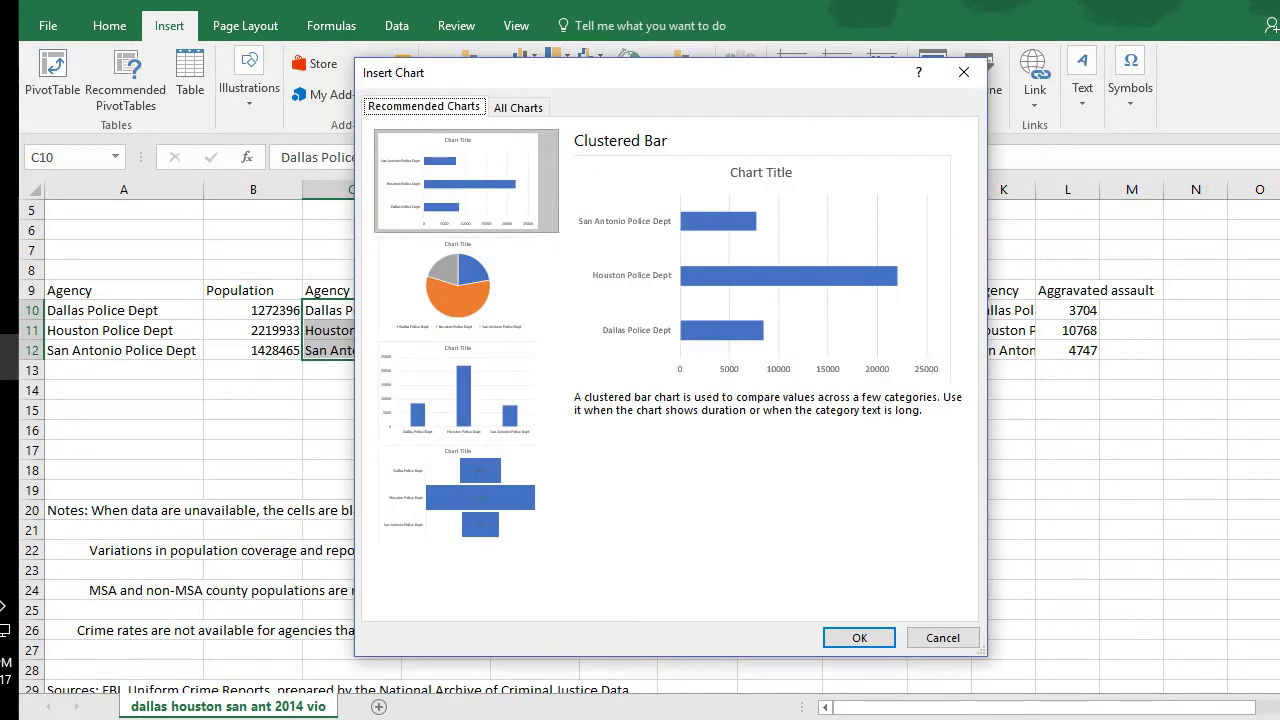
left_click(466, 285)
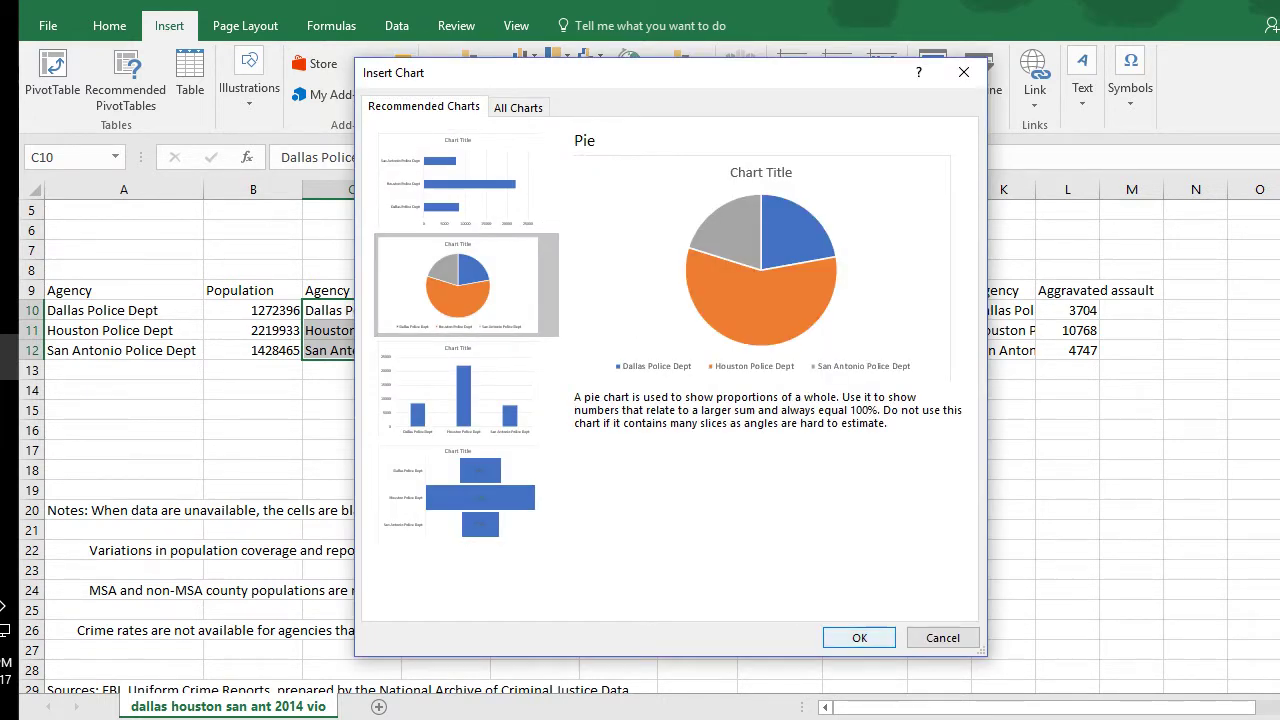
left_click(859, 637)
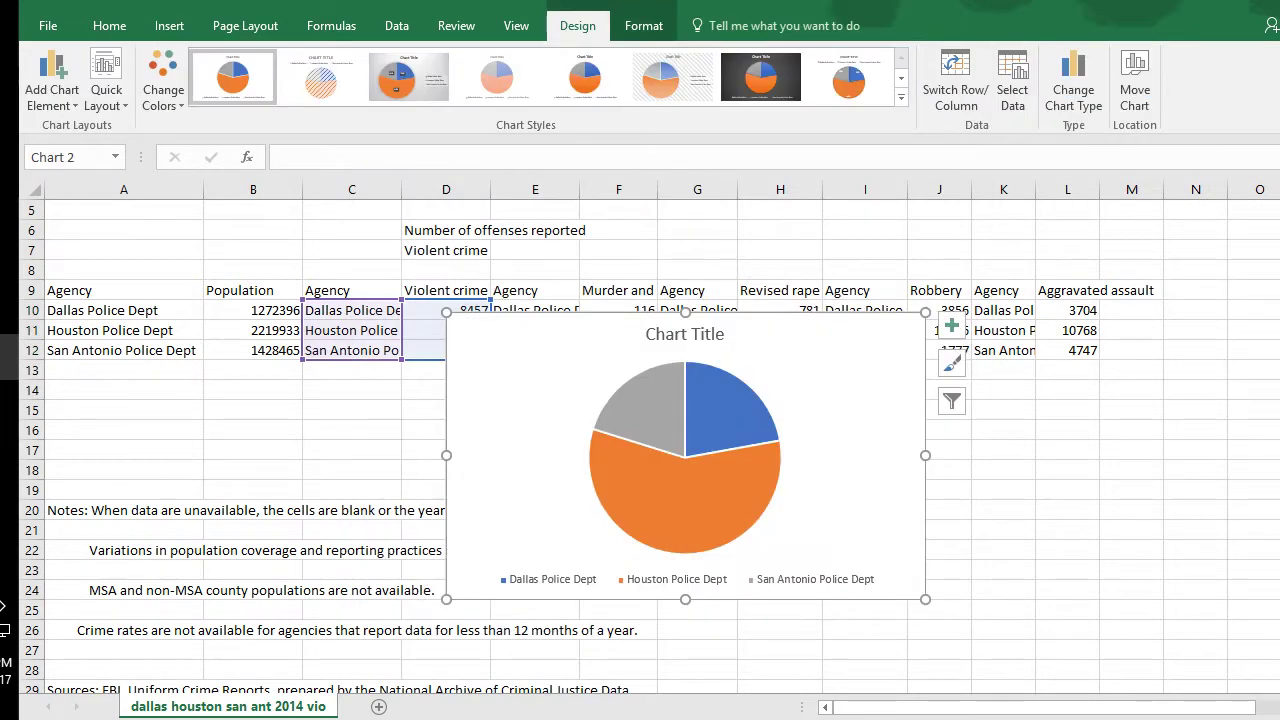
- Apply Colorful Palette 3 (orange, yellow, green) to the pie chart
left_click(710, 340)
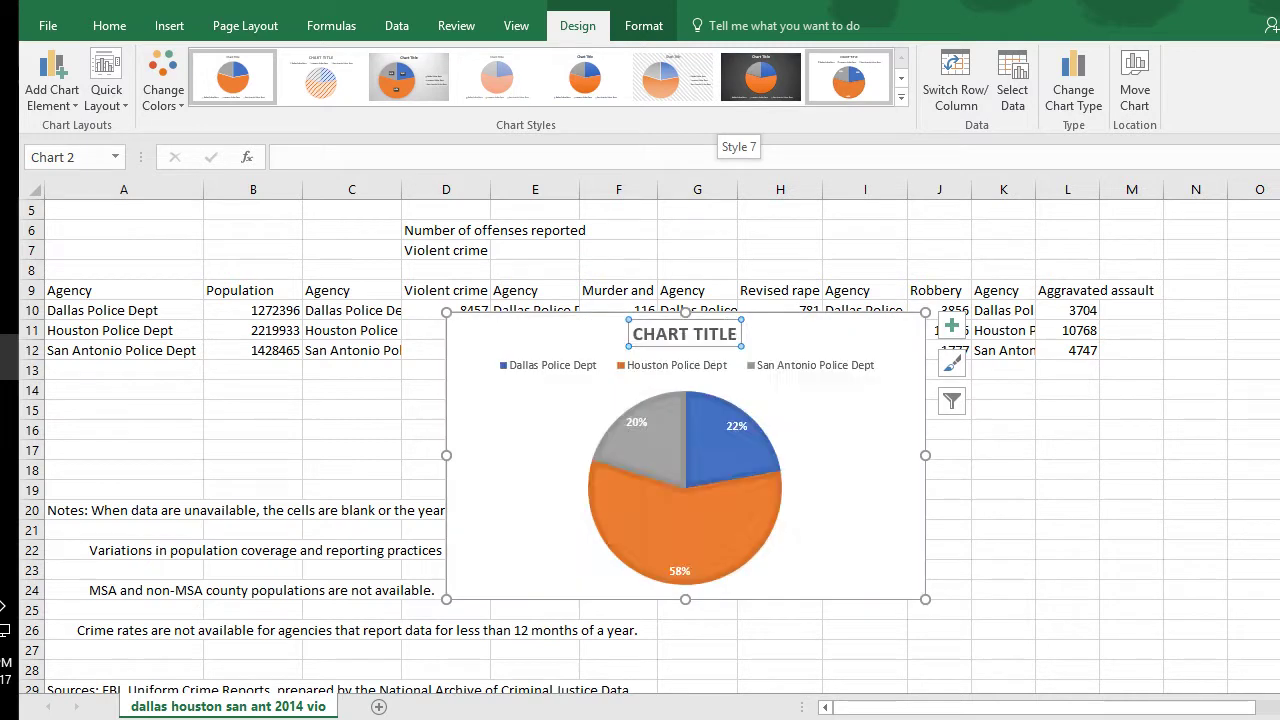
left_click(901, 78)
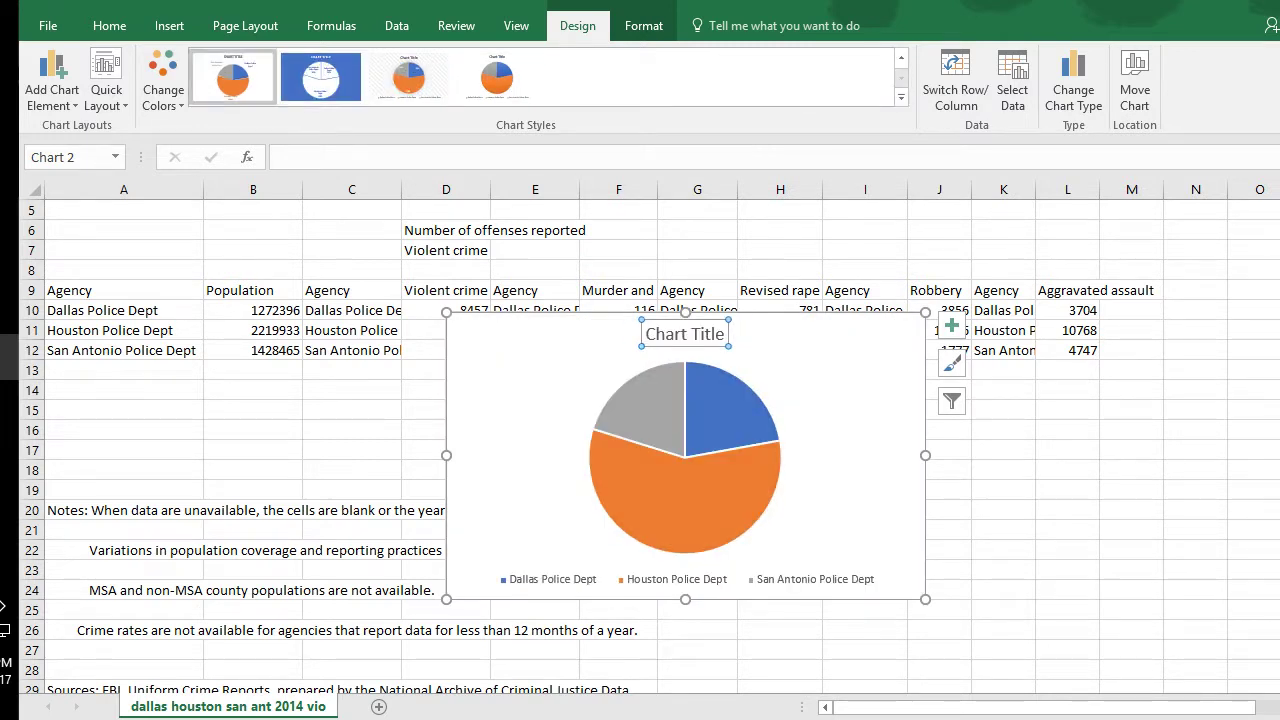
left_click(163, 90)
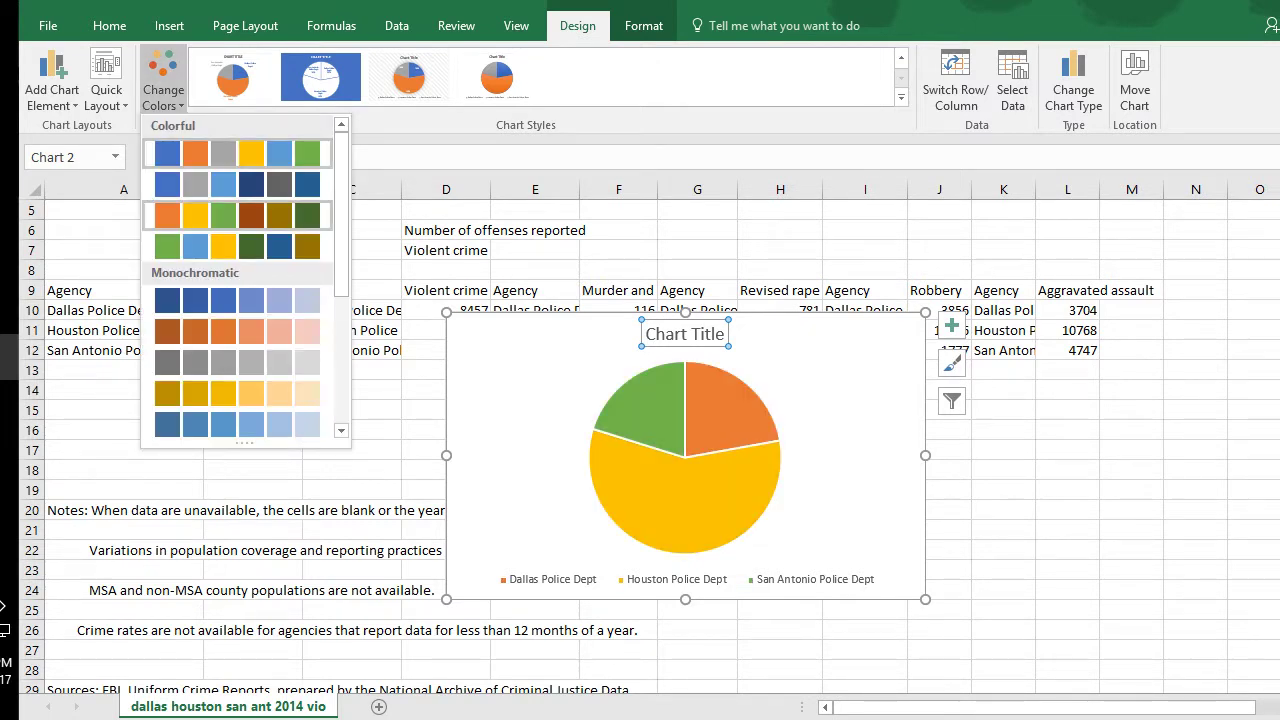
left_click(240, 215)
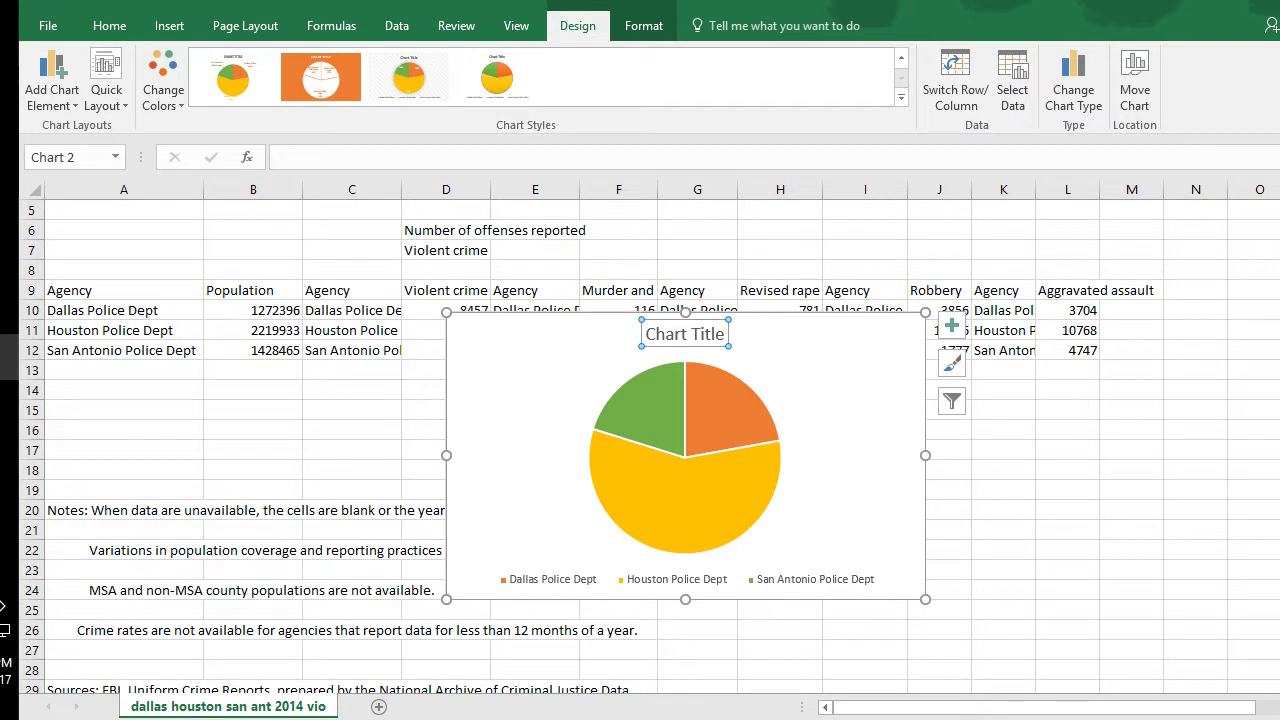
- Retitle the pie chart 'Comparison of Dallas, Houston, San Antonio Violent Crime 2014 per FBI UCR'
left_click(720, 334)
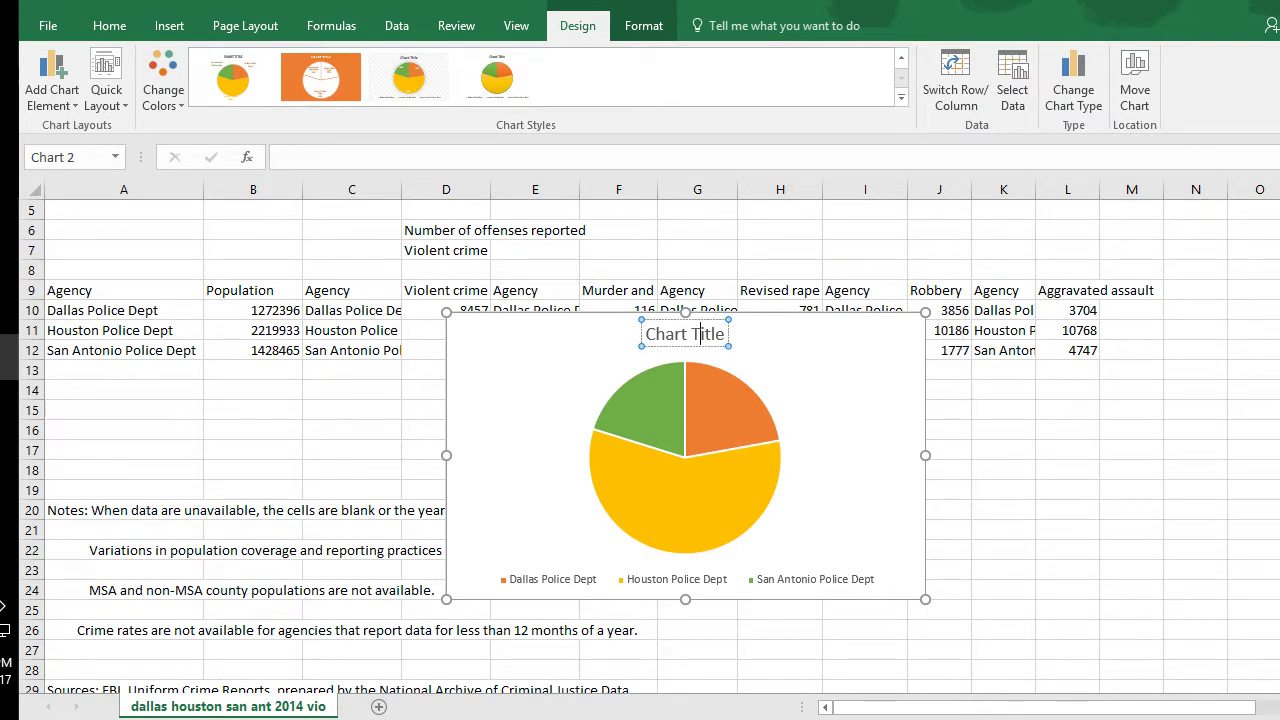
key("BackSpace")
key("BackSpace")
key("BackSpace")
key("BackSpace")
key("BackSpace")
key("BackSpace")
key("BackSpace")
key("BackSpace")
key("BackSpace")
key("BackSpace")
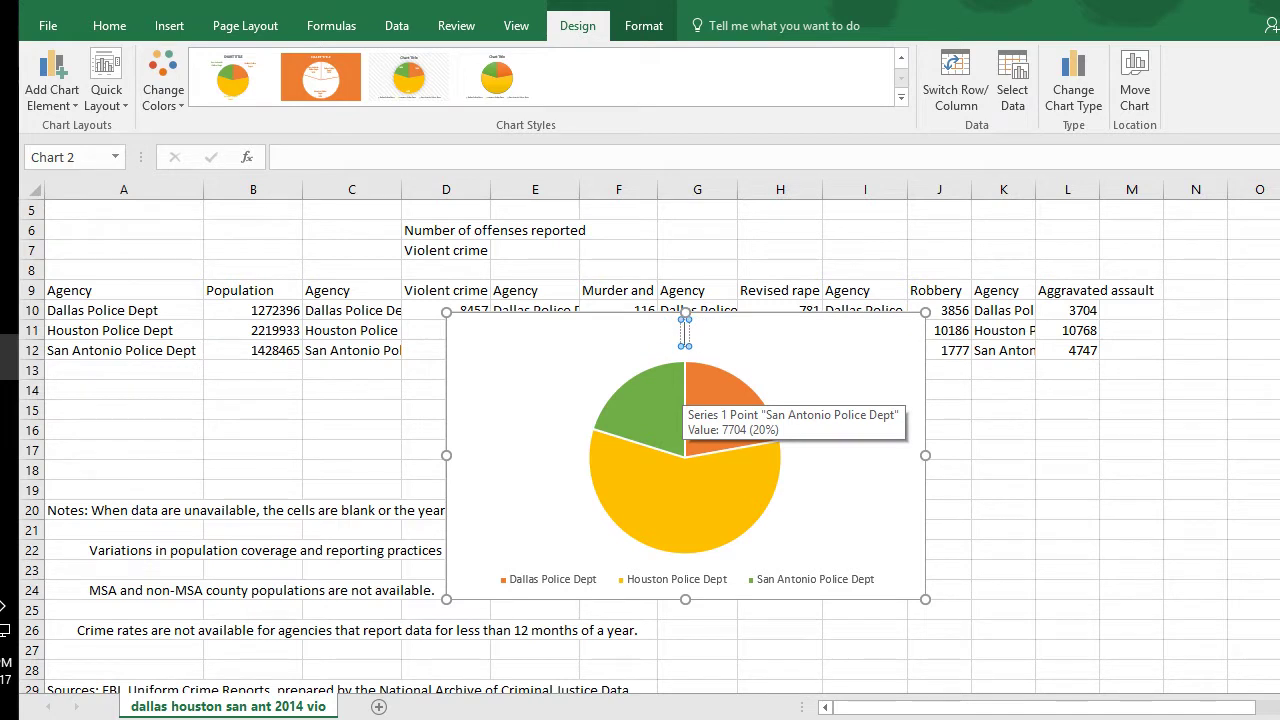
type("Compaison")
key("BackSpace")
key("BackSpace")
key("BackSpace")
key("BackSpace")
type("rison of Dallas, Houston, San Antonia")
key("BackSpace")
type("o")
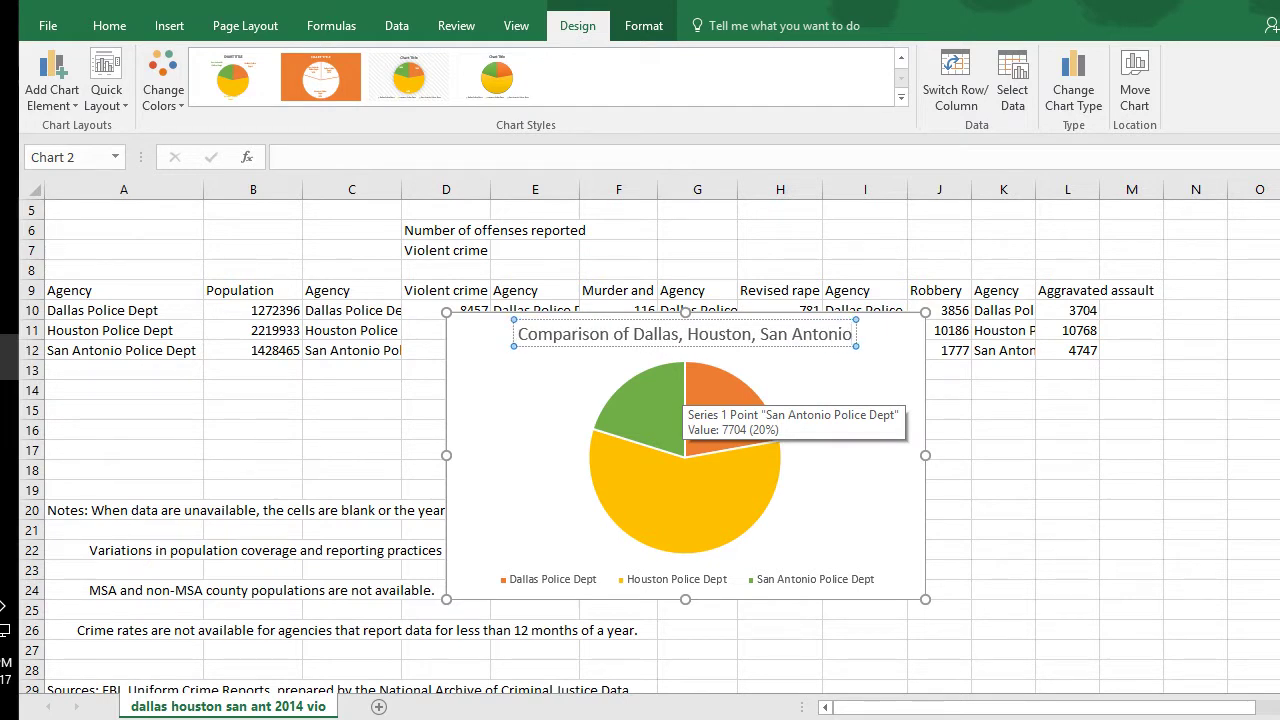
type(" Violent ")
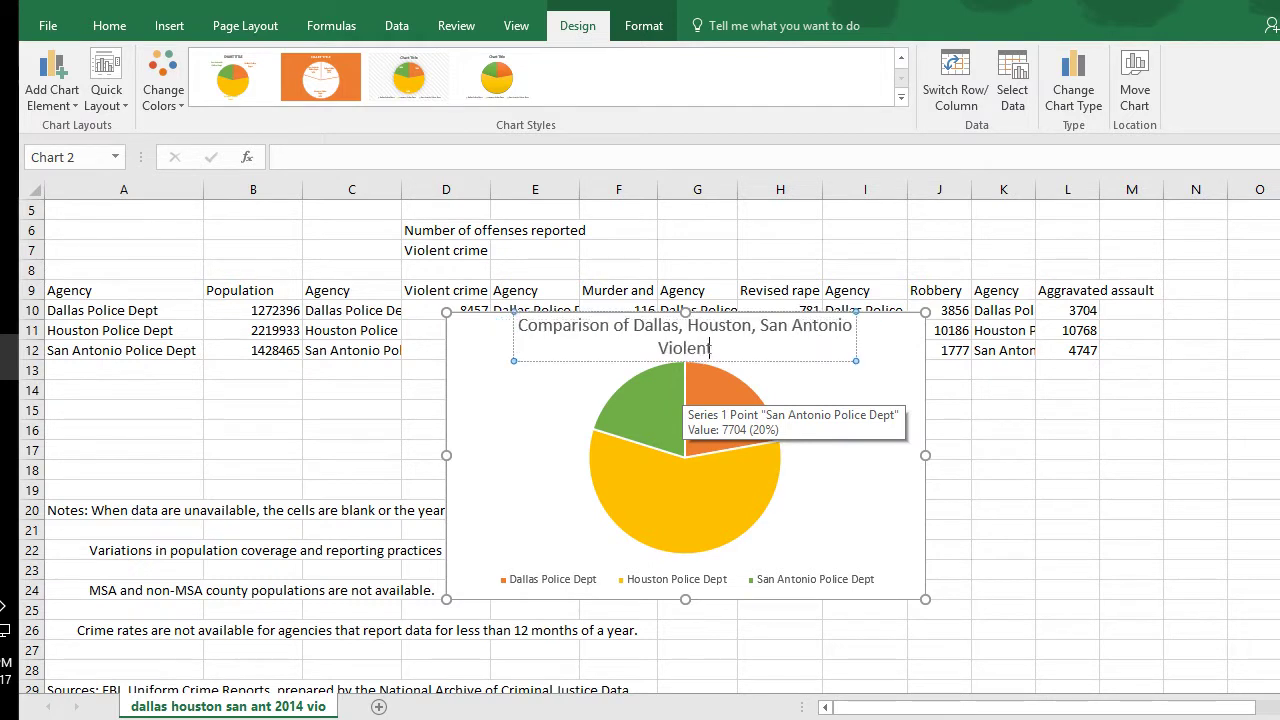
type("Crime 2014")
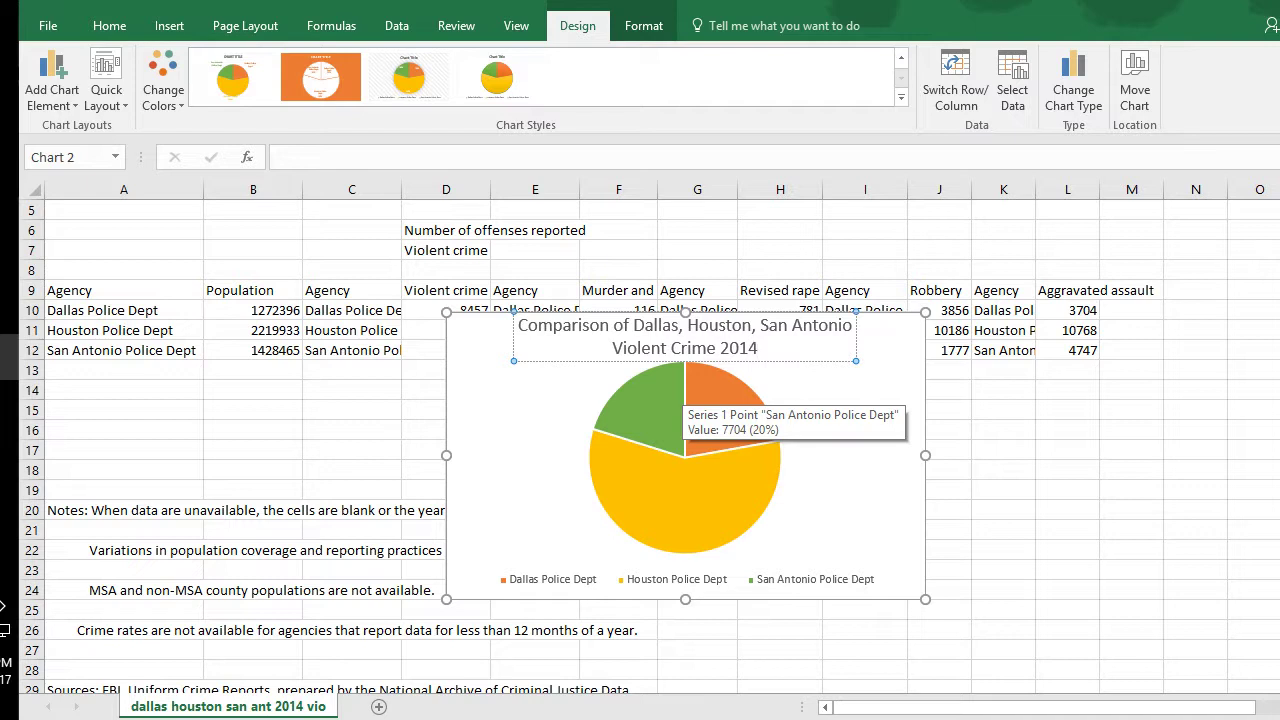
type("per FBI UCR")
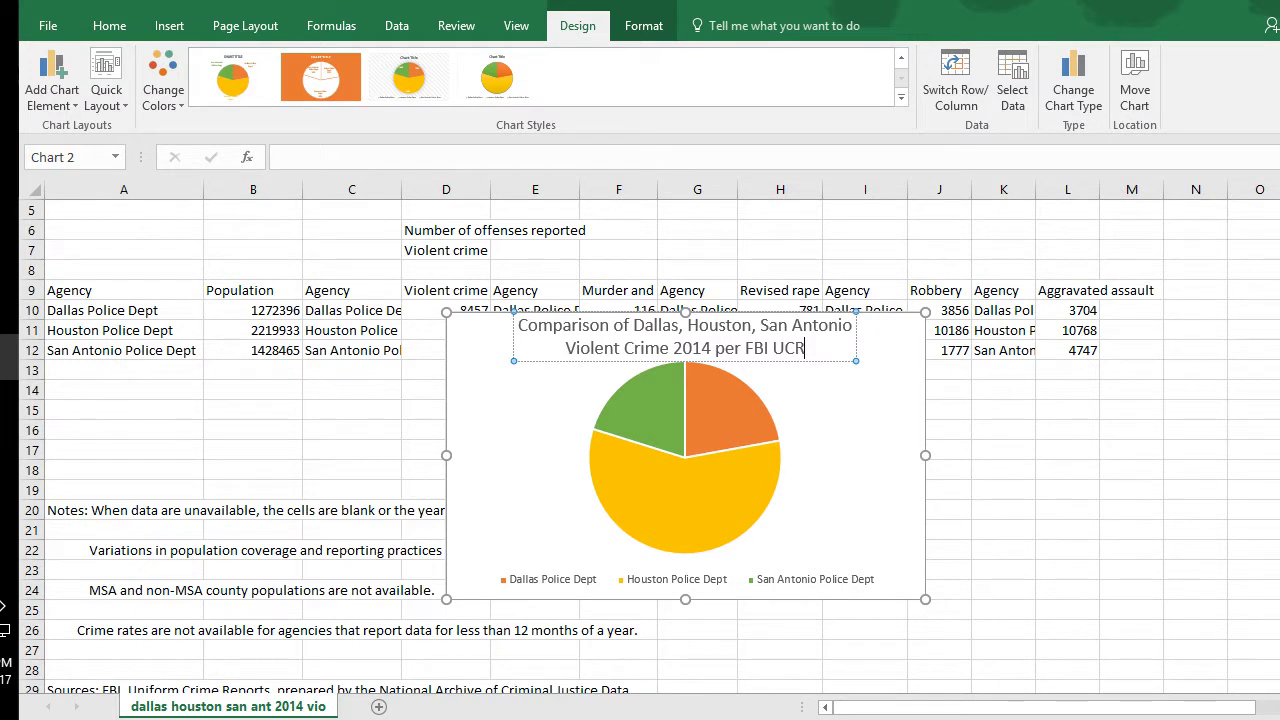
key("Escape")
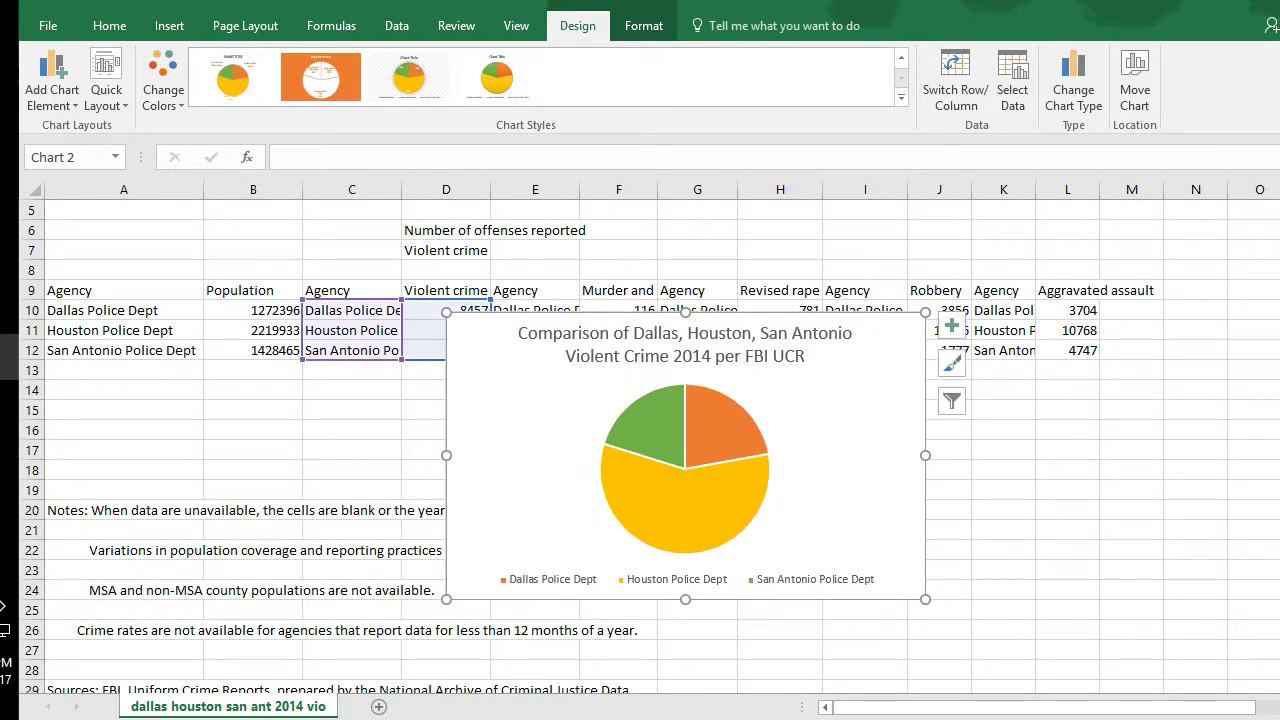
- Copy the whole pie chart and paste it into Paint
right_click(508, 312)
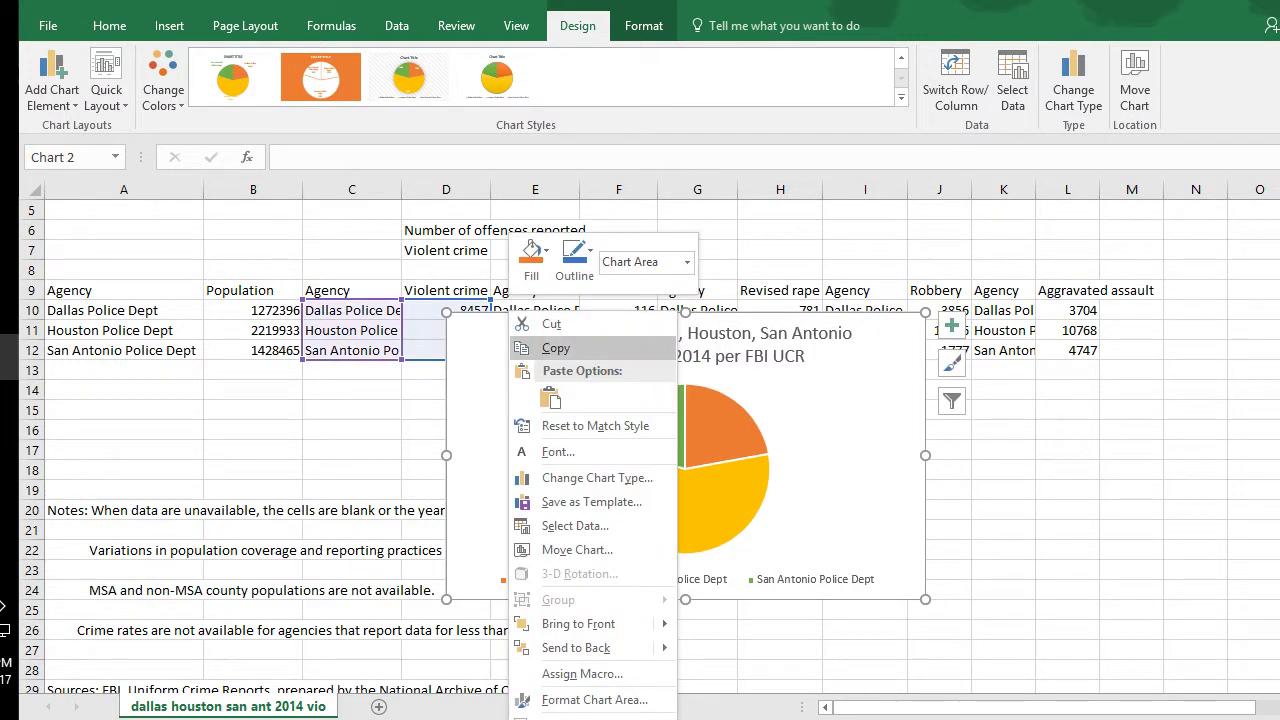
left_click(556, 348)
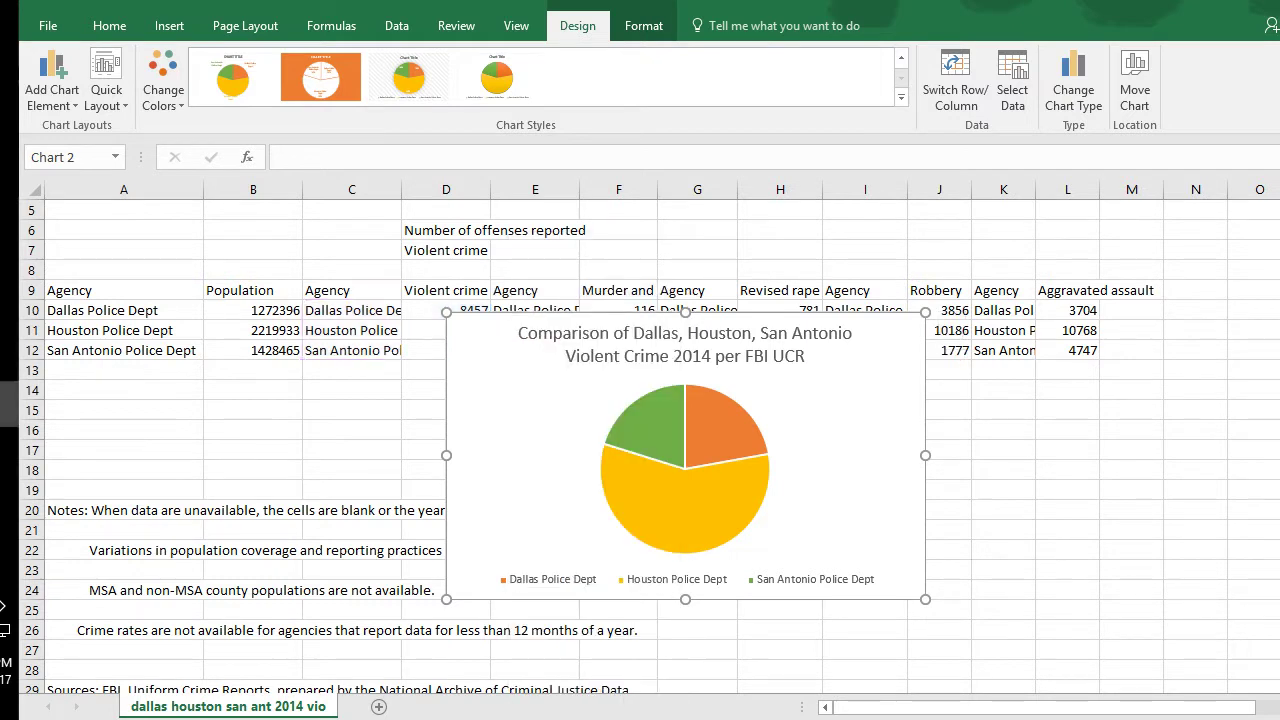
key("alt+Tab")
key("ctrl+v")
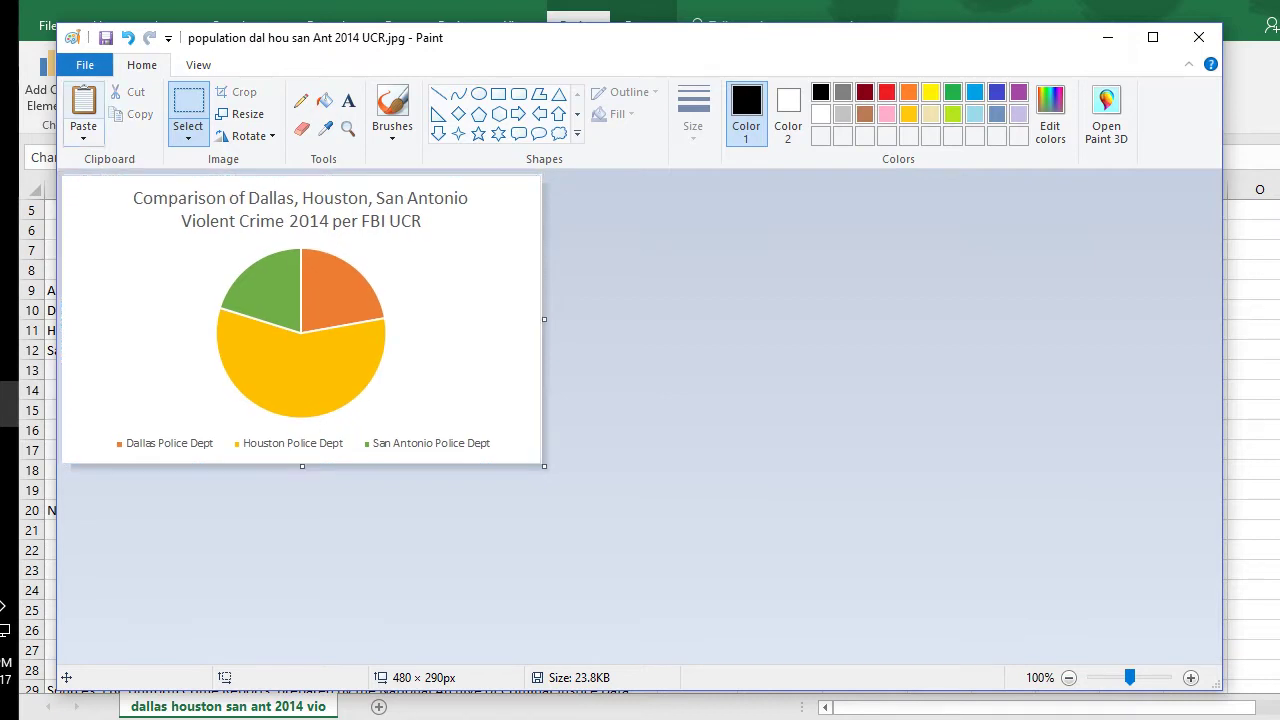
- Save the Paint image as JPEG 'violent crime Dal Hou San A 2014 UCR.jpg', then minimize Paint
left_click(85, 64)
left_click(121, 231)
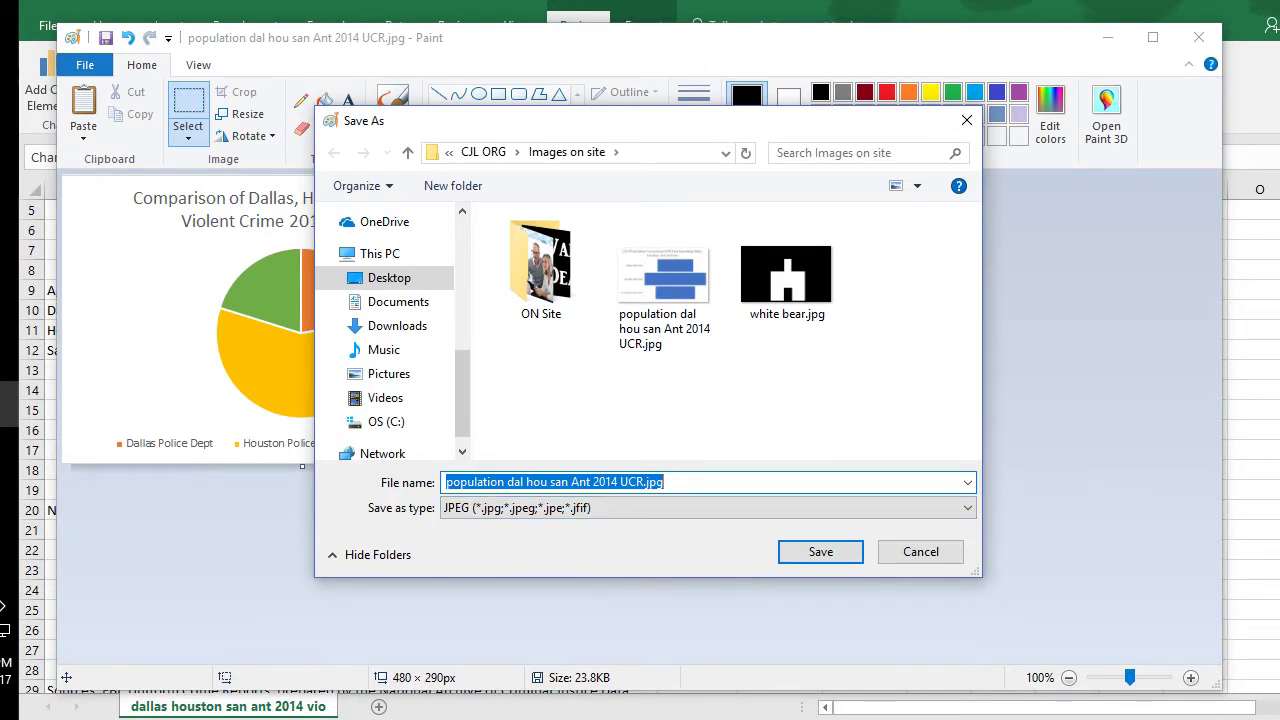
left_click_drag(592, 482, 446, 482)
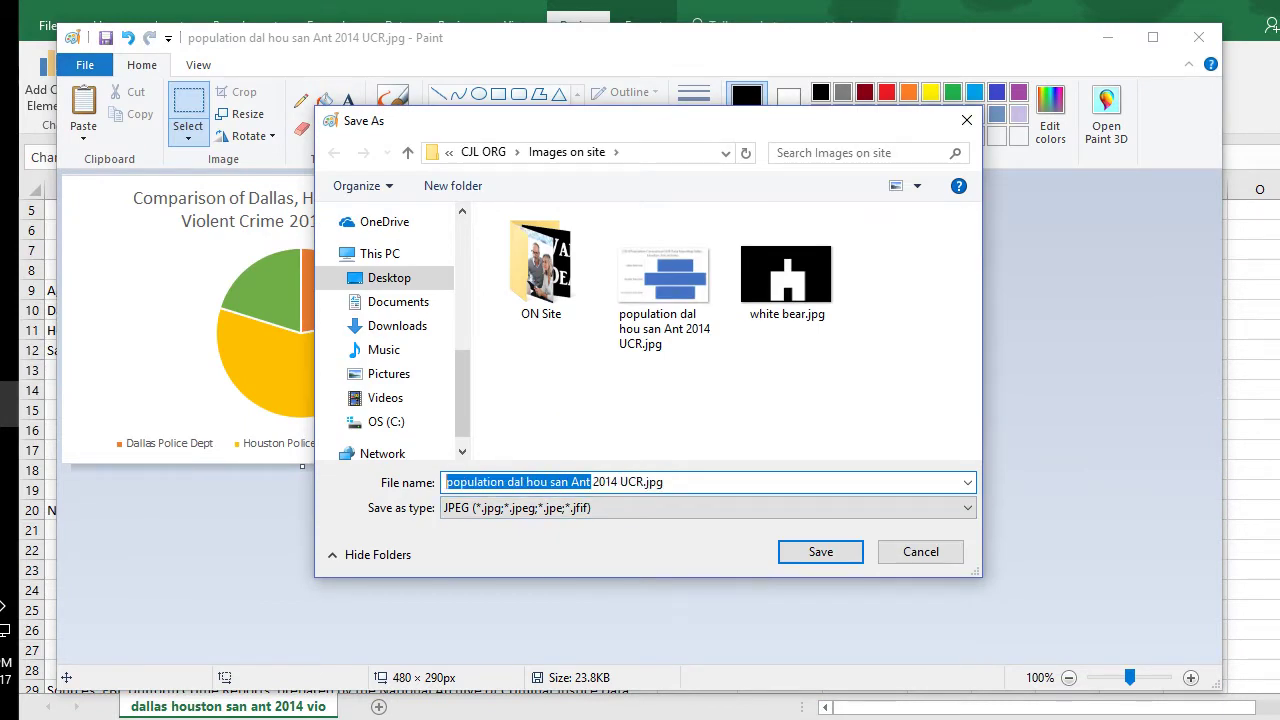
type("violent crime")
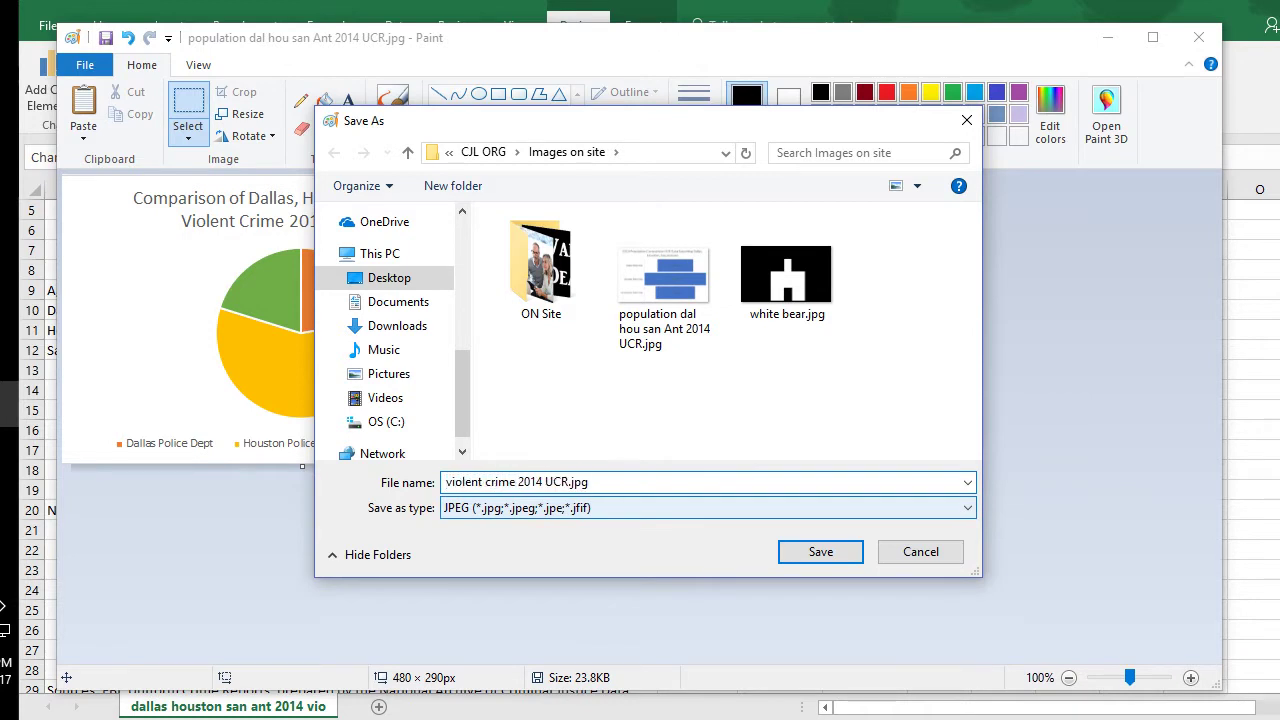
type(" Dal Hou San A")
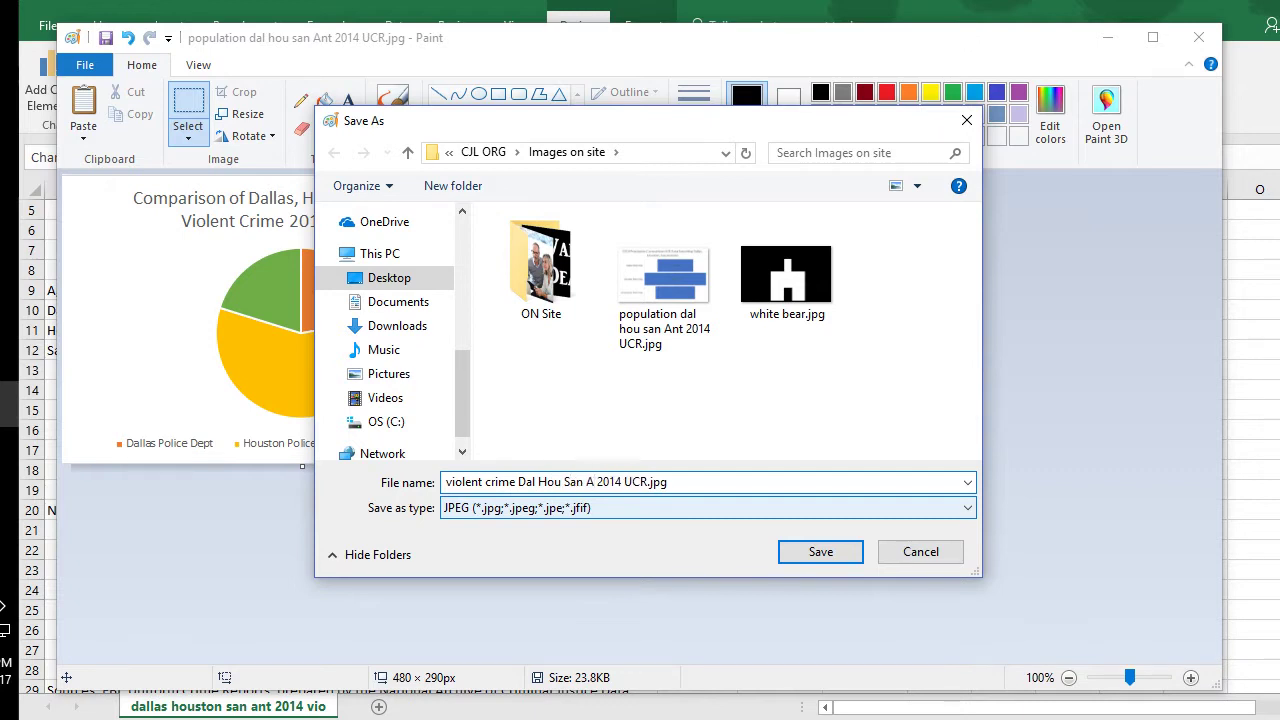
key("Return")
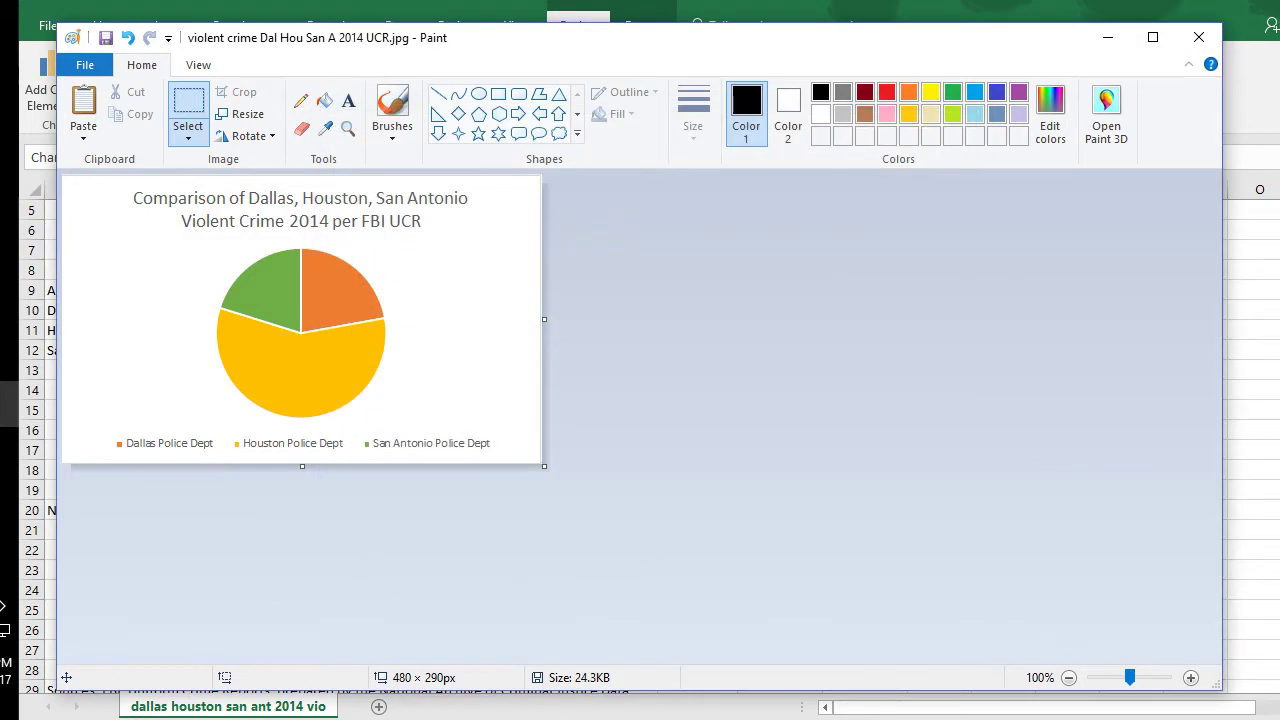
left_click(1107, 37)
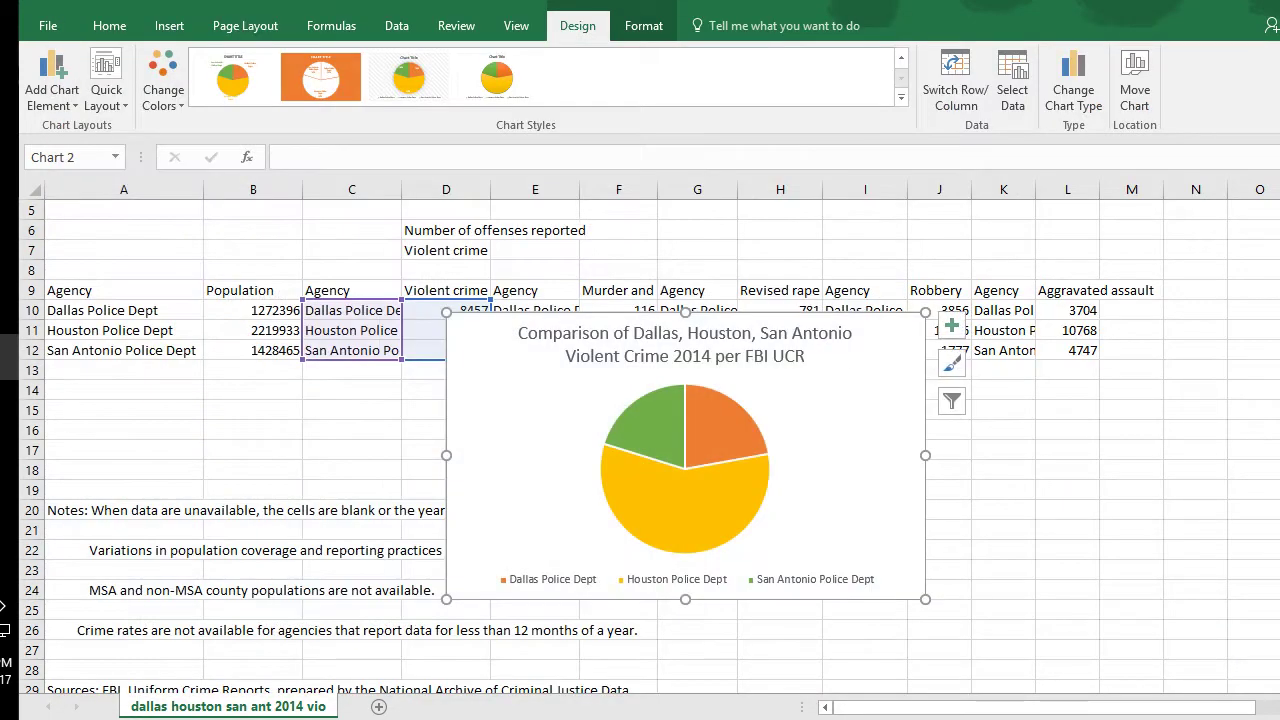
- Move the pie chart down and right, clear of the crime data table, keeping the title in place
left_click_drag(685, 344, 672, 384)
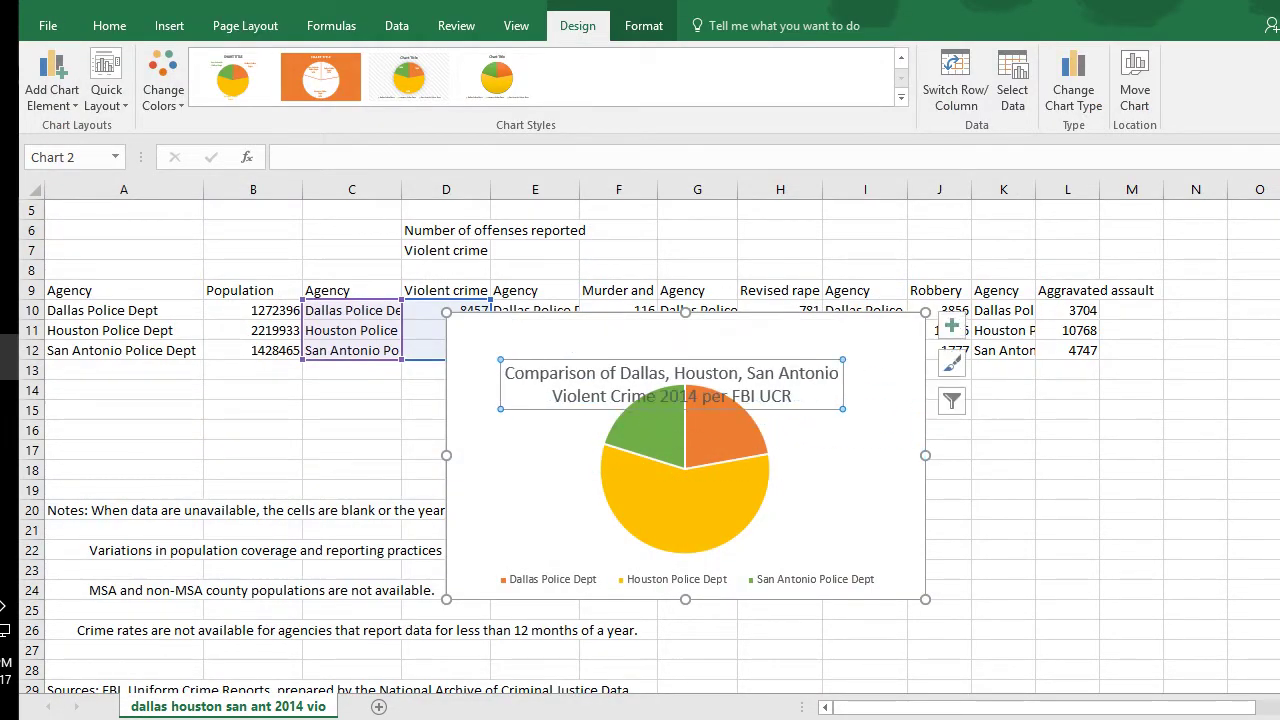
key("ctrl+z")
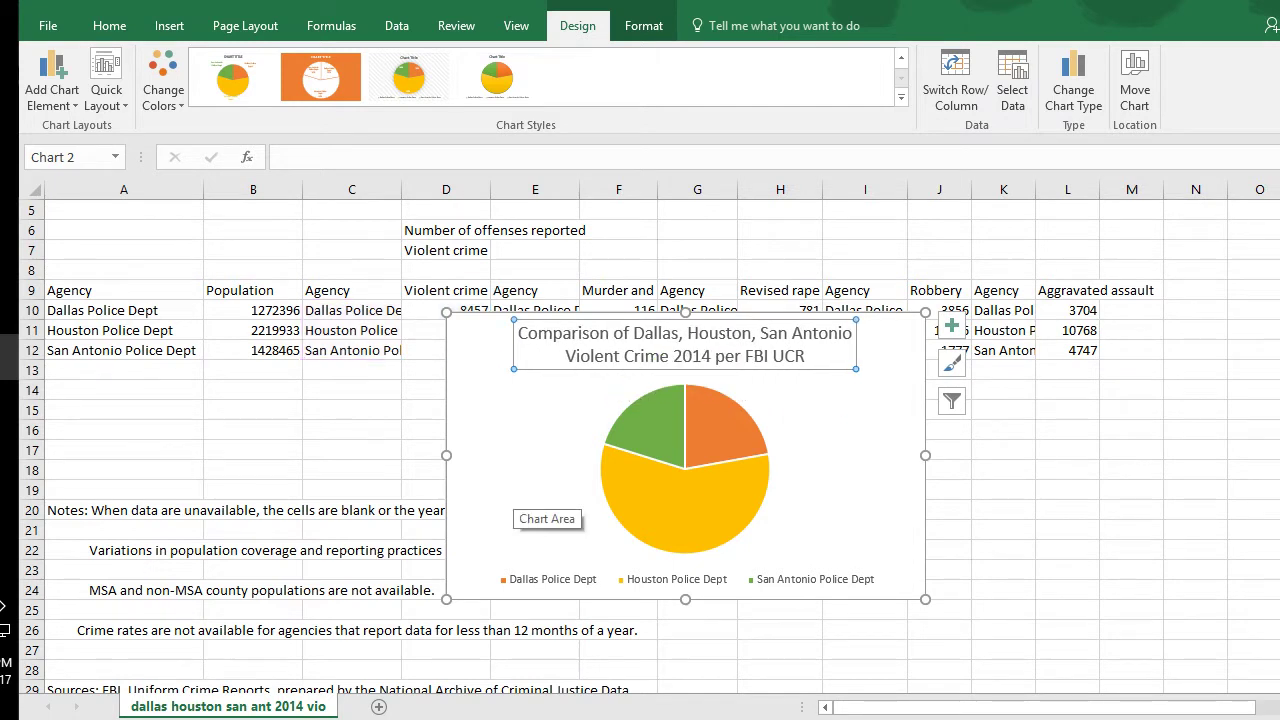
left_click_drag(520, 495, 792, 715)
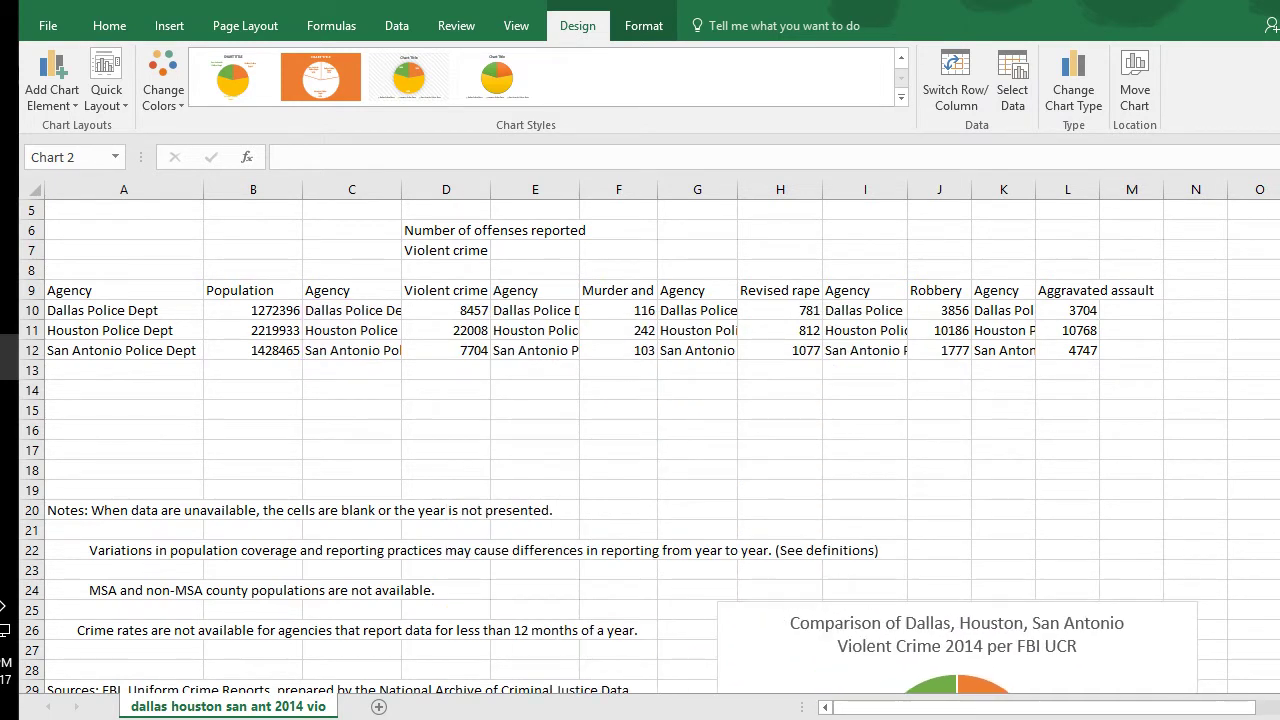
left_click(697, 470)
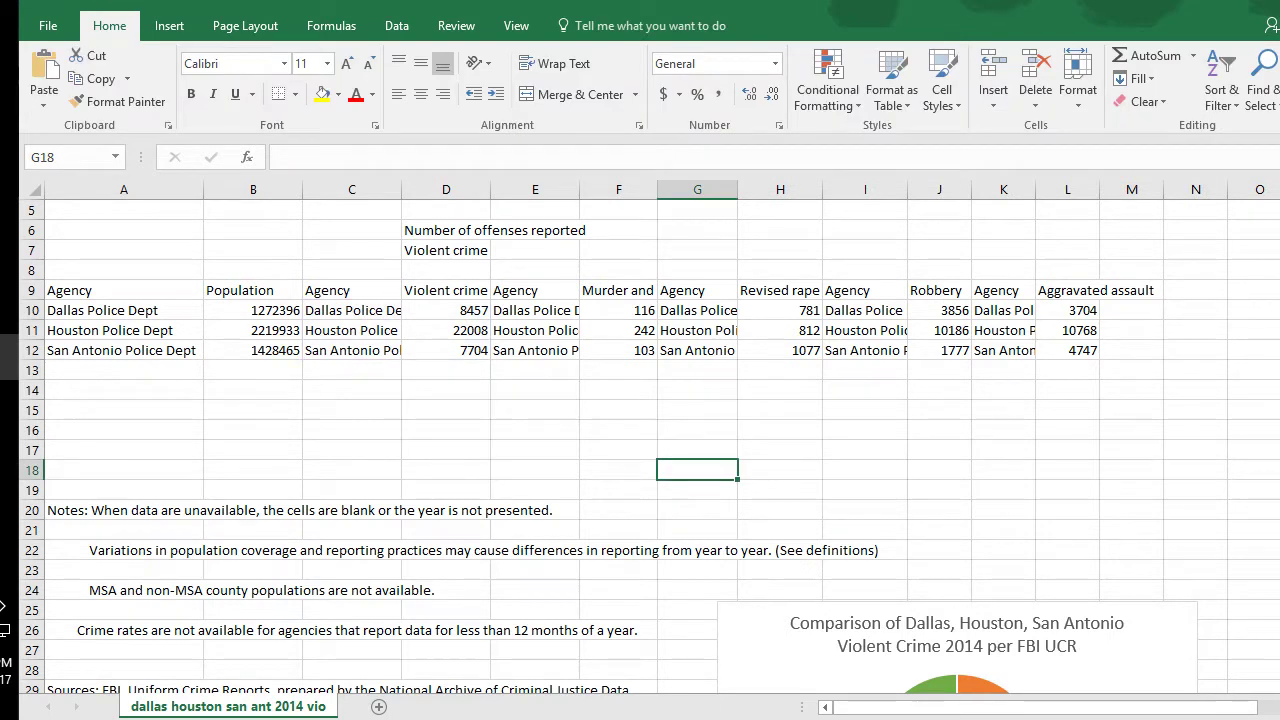
scroll(640, 450, "down", 2)
scroll(640, 450, "up", 2)
scroll(640, 450, "down", 2)
scroll(640, 450, "down", 3)
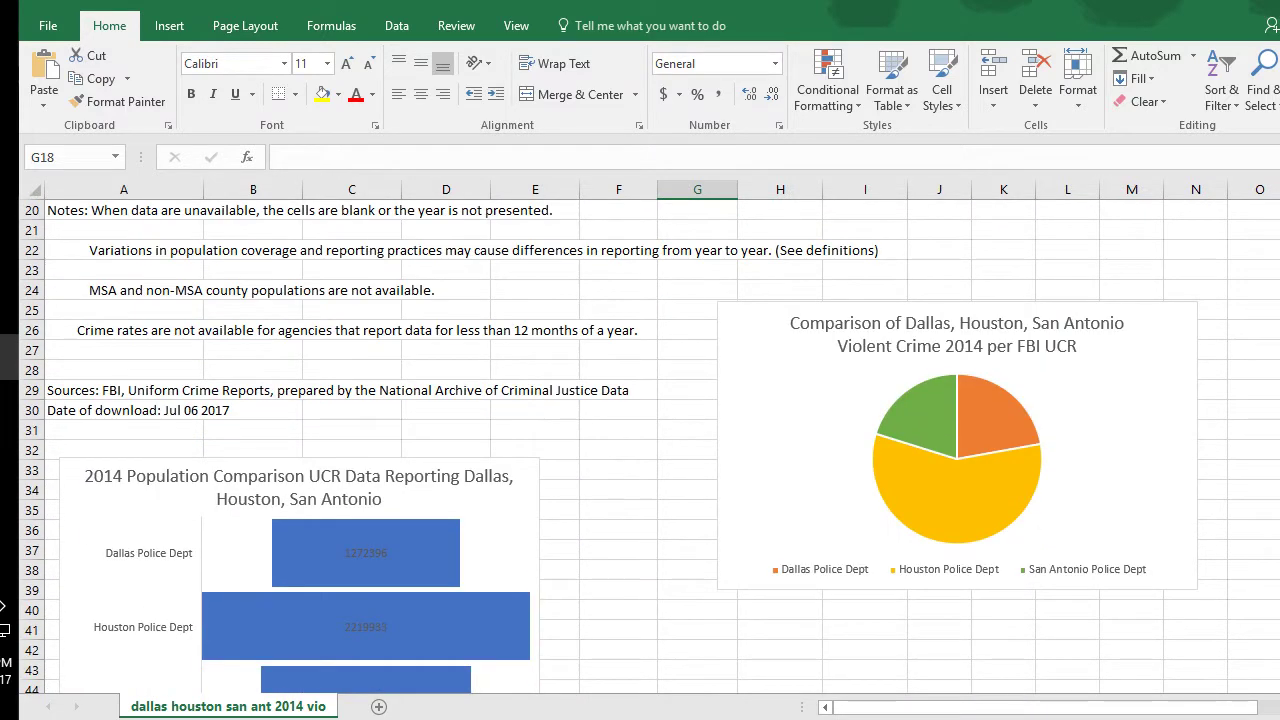
scroll(640, 450, "up", 1)
scroll(640, 450, "up", 3)
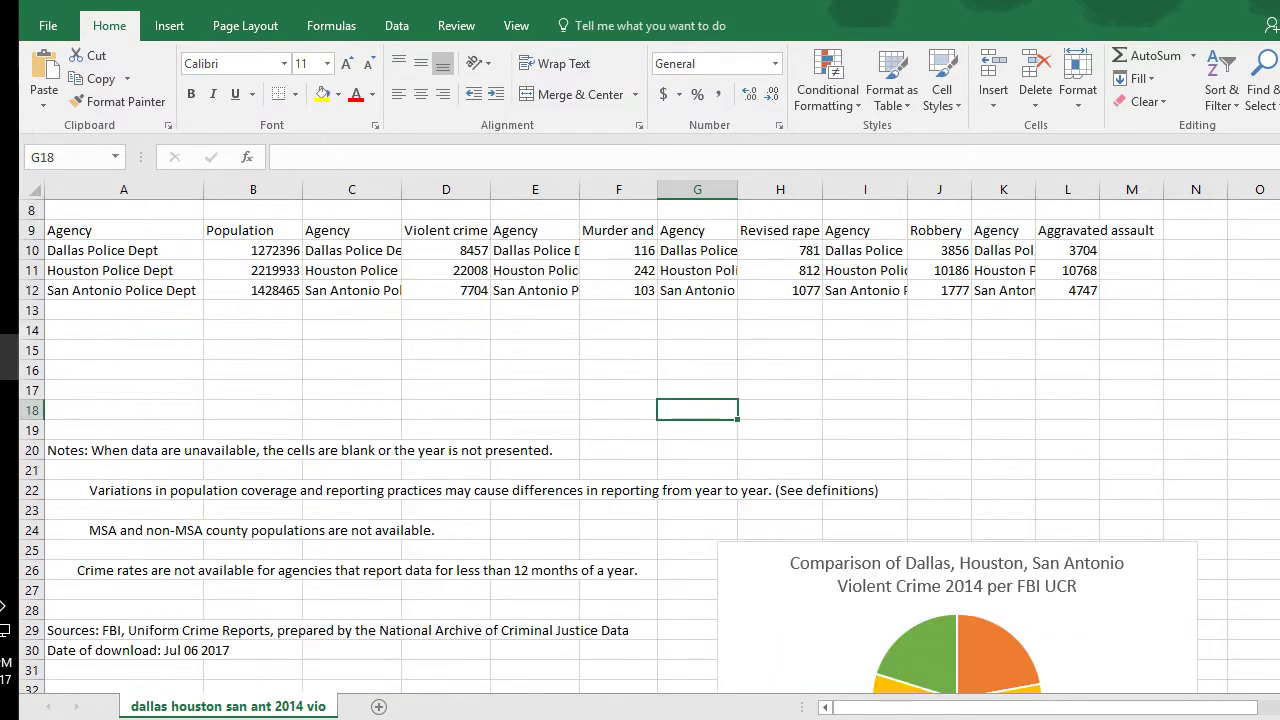
scroll(640, 450, "down", 3)
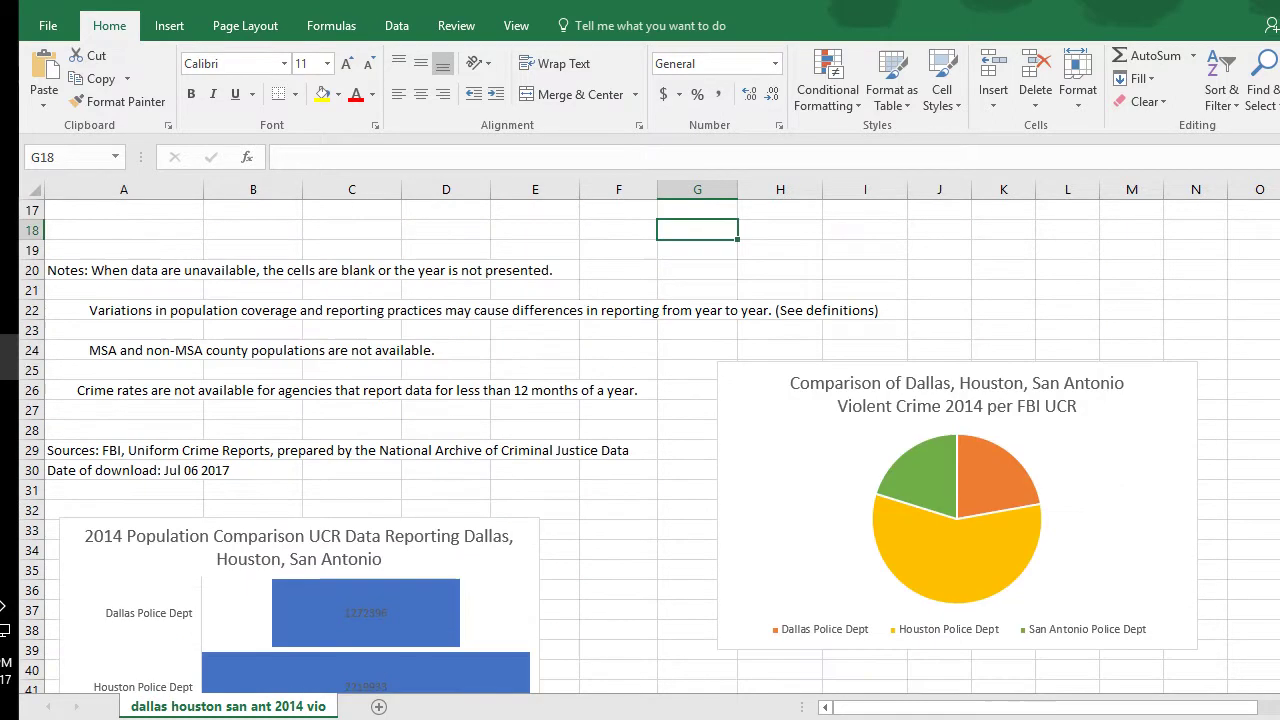
scroll(640, 450, "up", 3)
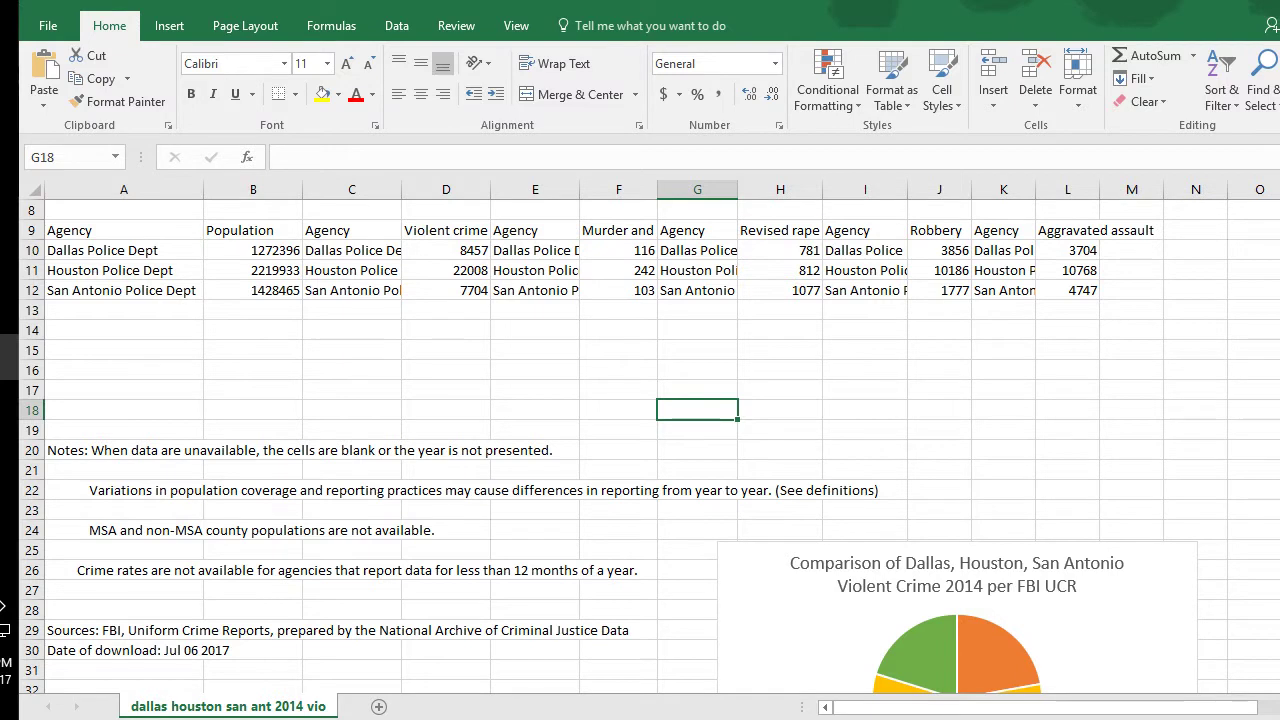
scroll(640, 450, "down", 3)
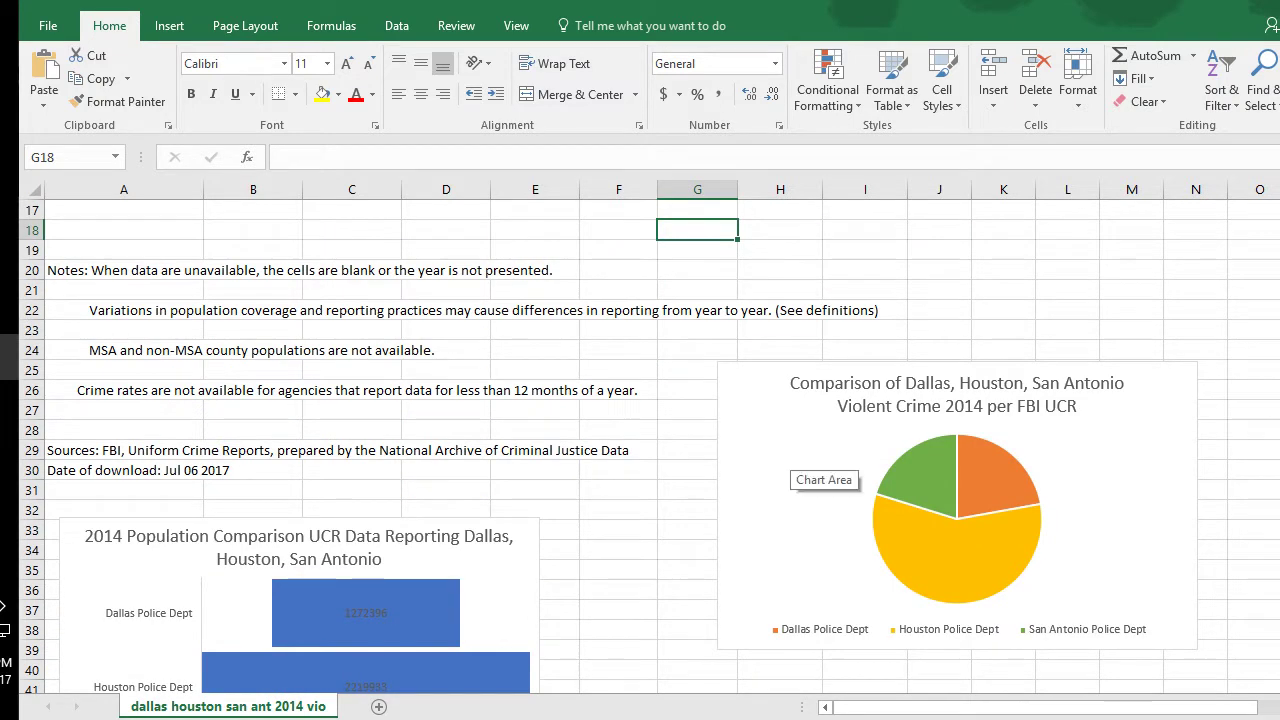
scroll(790, 462, "up", 4)
scroll(640, 450, "up", 2)
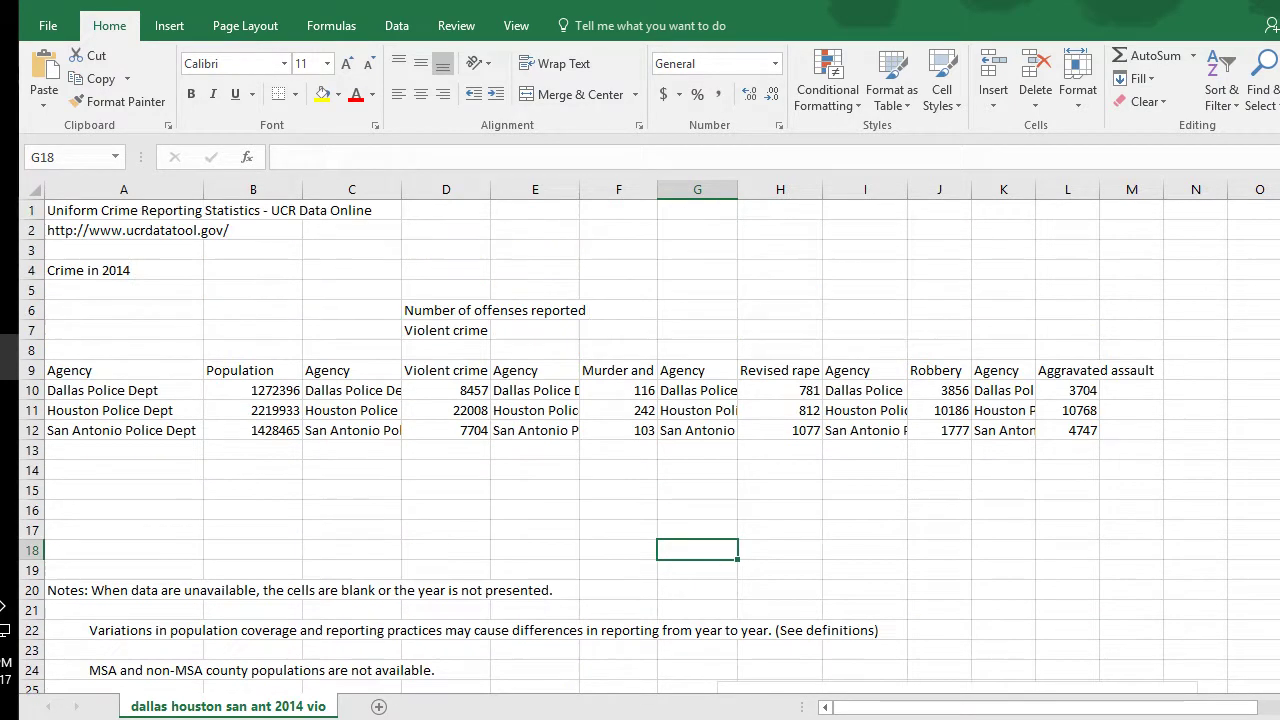